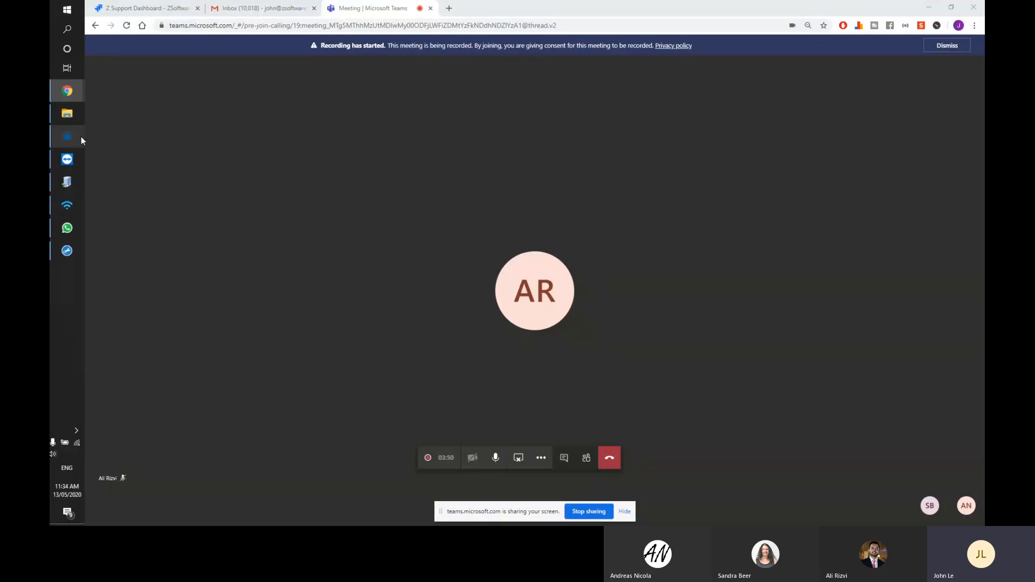
# - Bring Z Dispense forward and open its empty Store Queue with Ctrl+Q
pyautogui.moveTo(81, 137)
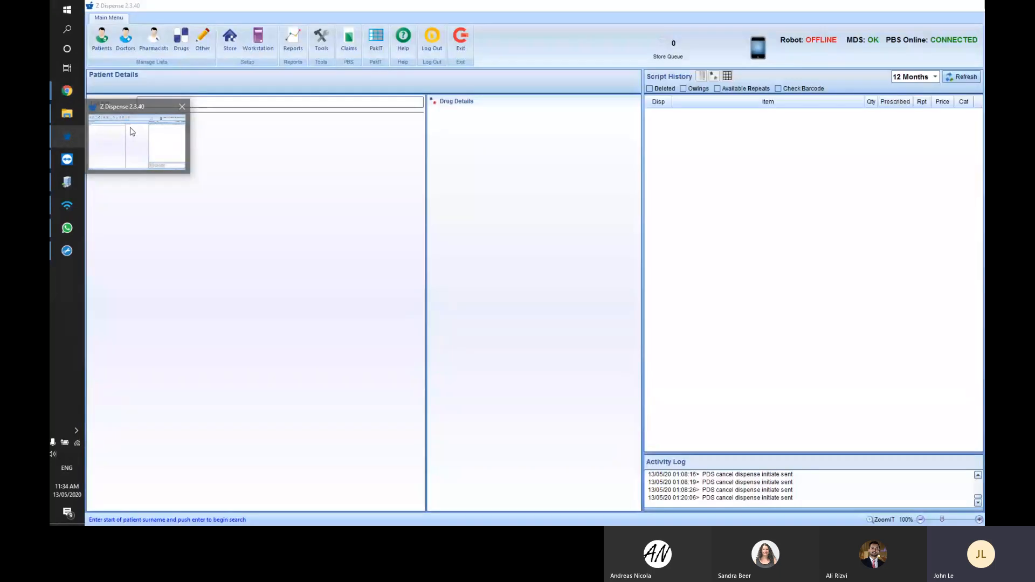
pyautogui.click(132, 132)
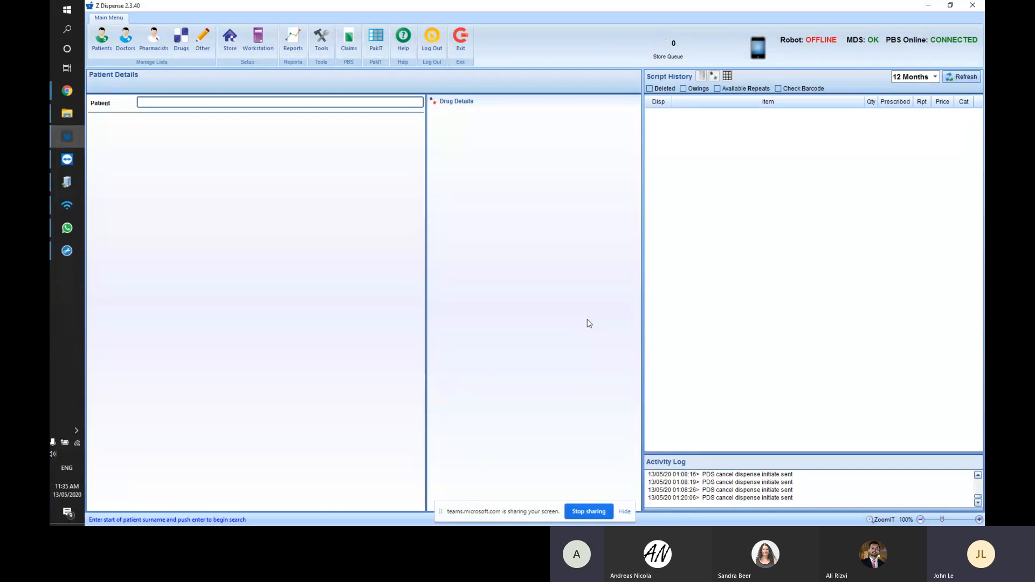
pyautogui.hotkey('ctrl', 'q')
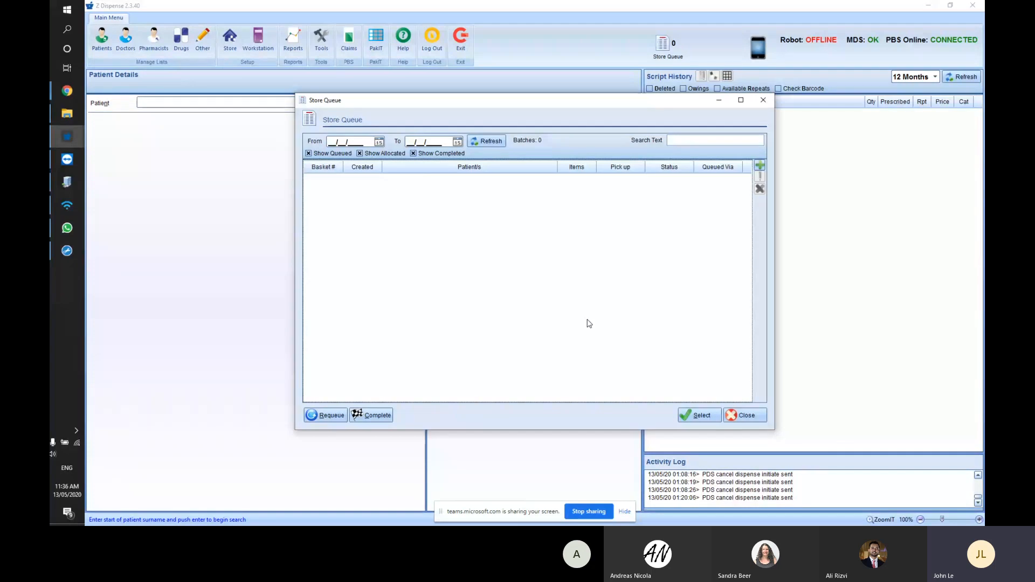
# - Start a new store-queue batch, clearing a mistyped entry from the barcode field
pyautogui.click(759, 167)
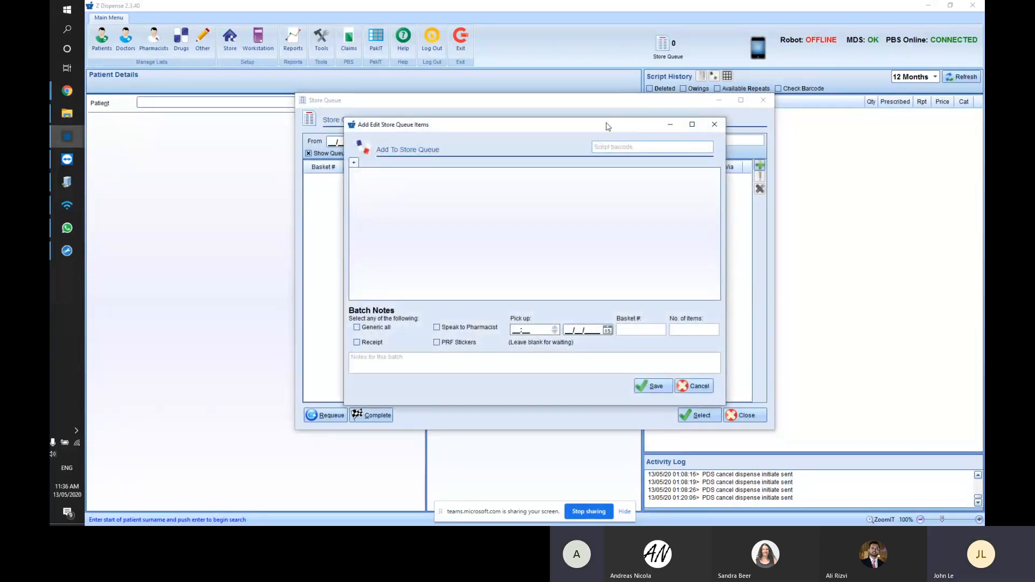
pyautogui.moveTo(609, 124); pyautogui.dragTo(612, 155)
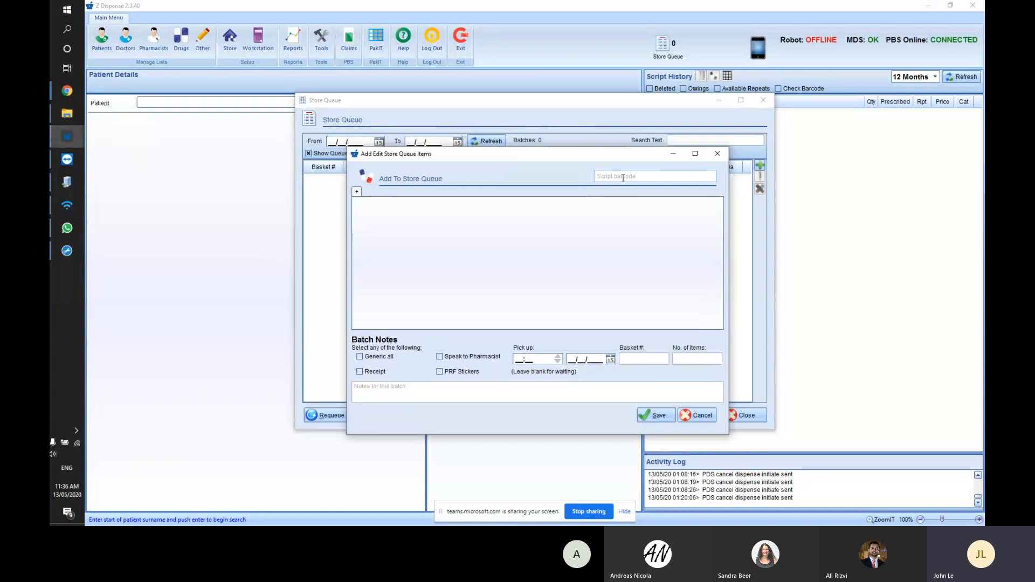
# - Copy the e-script file name from the CustomPDS folder and paste it as the script barcode
pyautogui.click(67, 113)
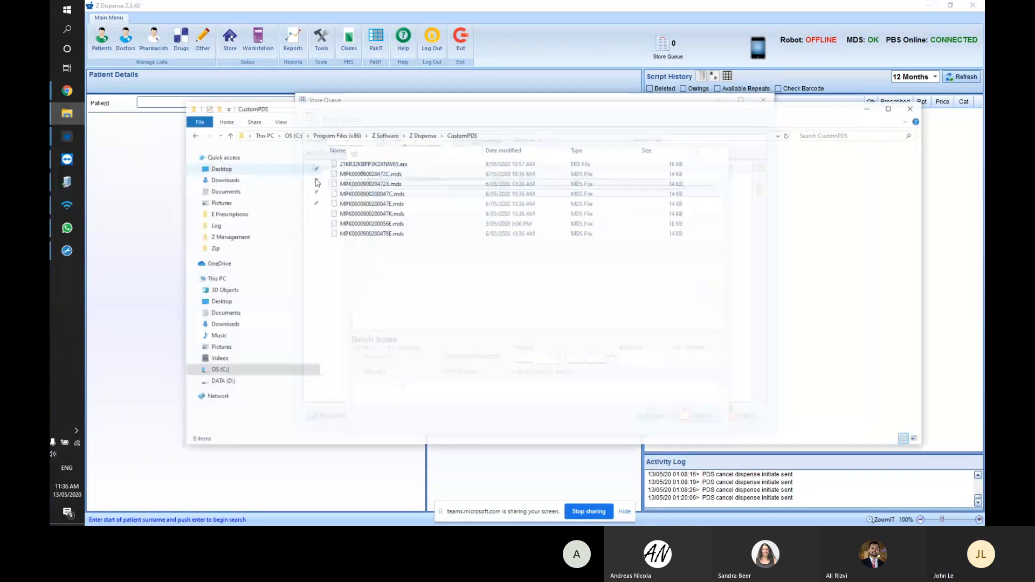
pyautogui.click(399, 187)
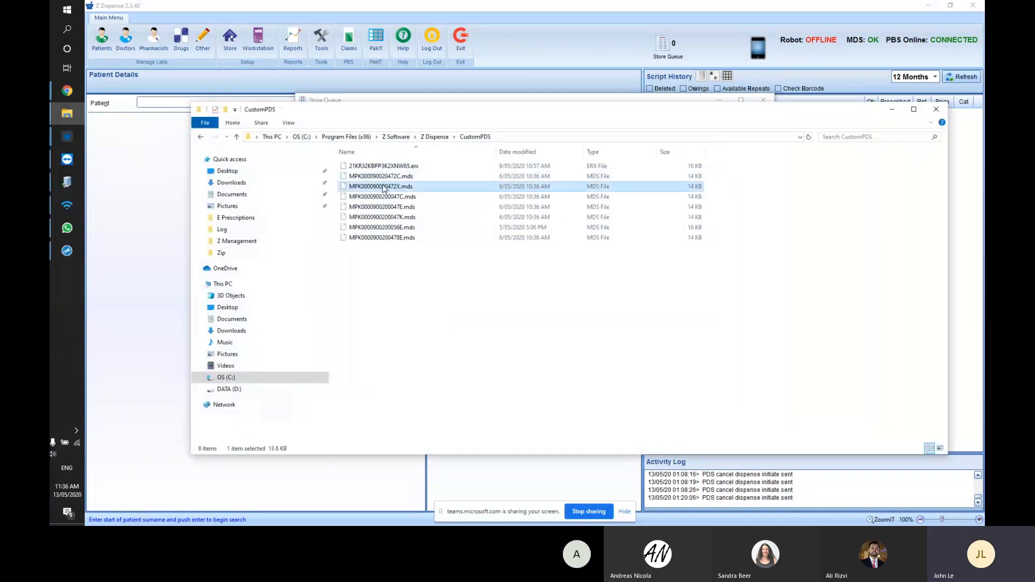
pyautogui.click(400, 186)
pyautogui.hotkey('ctrl', 'c')
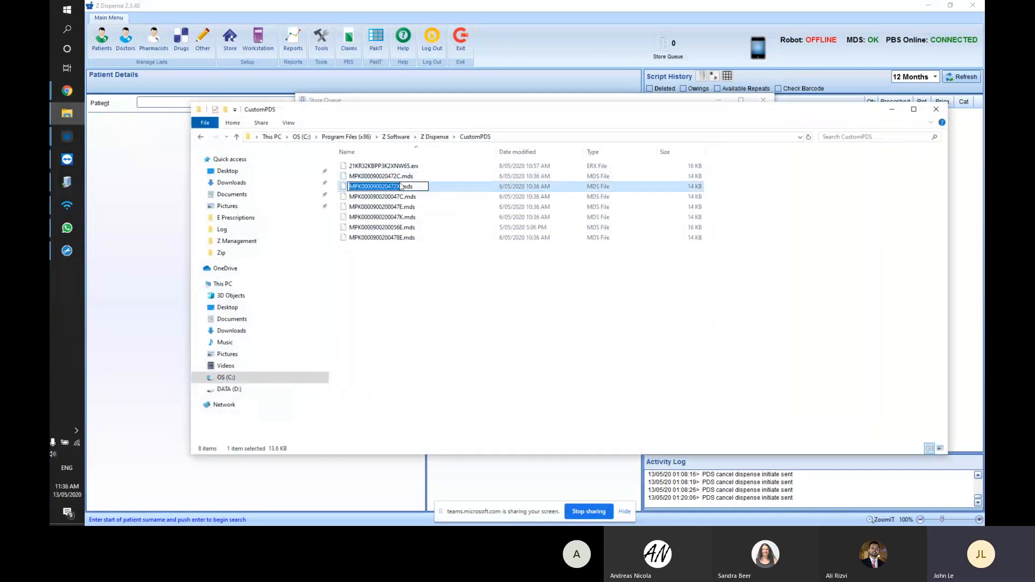
pyautogui.click(892, 109)
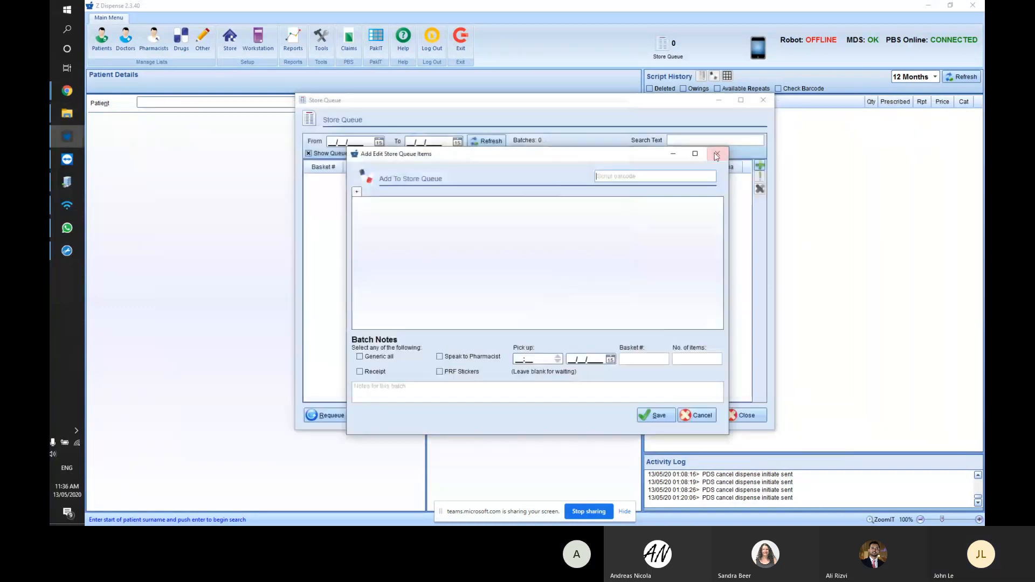
pyautogui.click(668, 178)
pyautogui.hotkey('ctrl', 'v')
# - Load the pasted barcode so the batch lists the patient's Coversyl 10mg Tablet
pyautogui.press('Return')
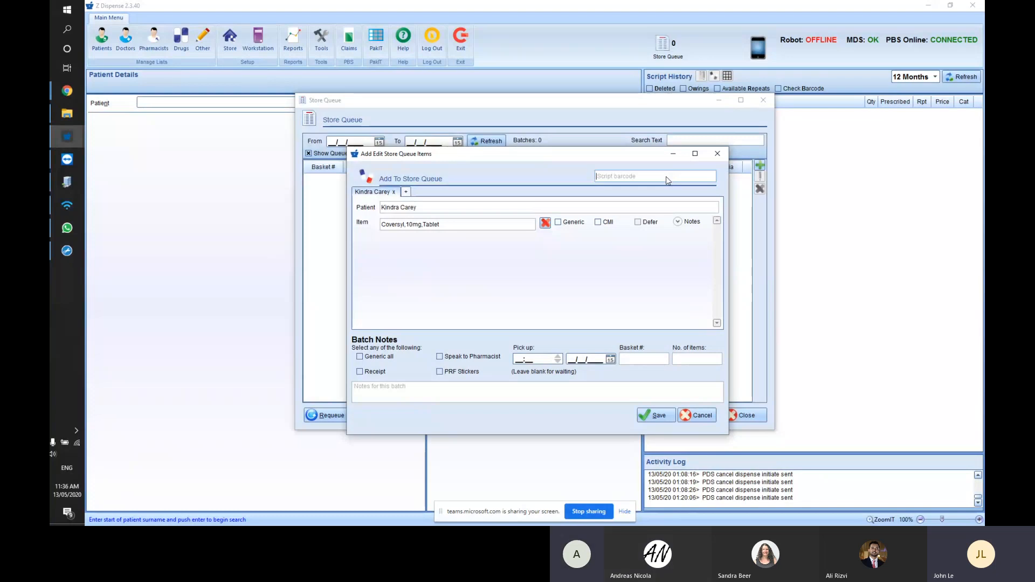
pyautogui.moveTo(520, 155); pyautogui.dragTo(519, 138)
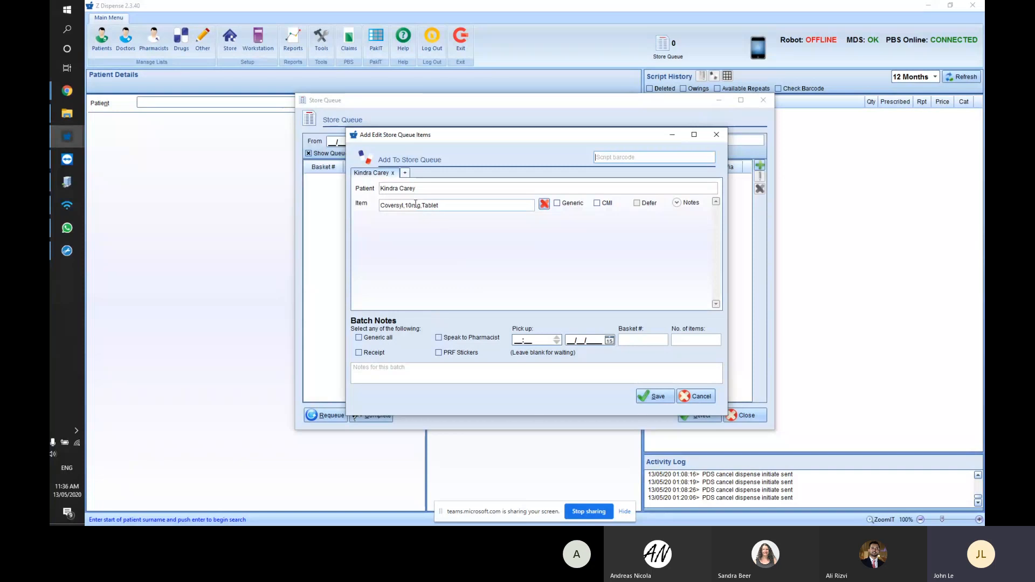
# - Mark the item Generic with CMI and Speak to Pharmacist, with pickup set to 15/05/2020 at 09
pyautogui.click(559, 204)
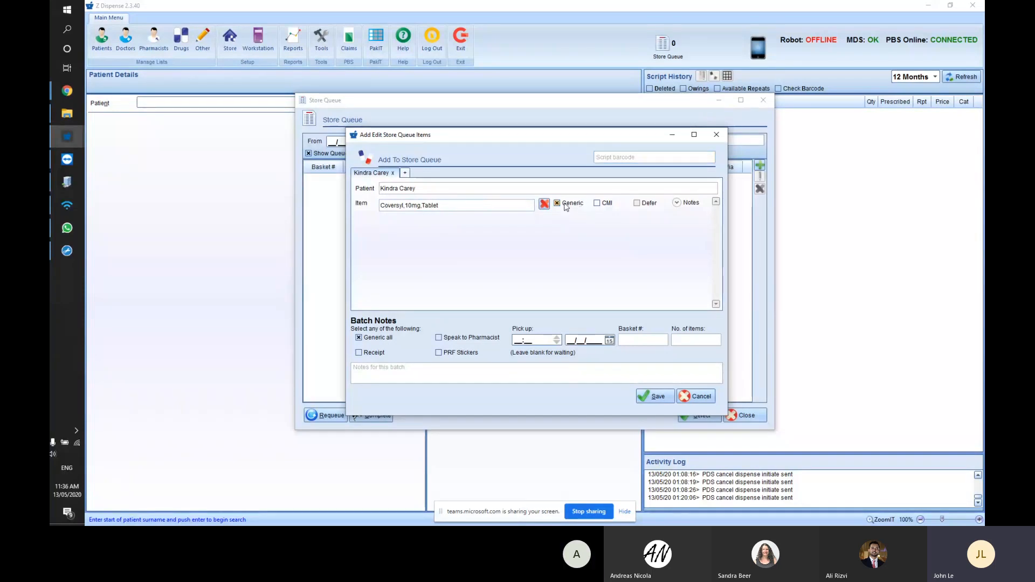
pyautogui.click(607, 204)
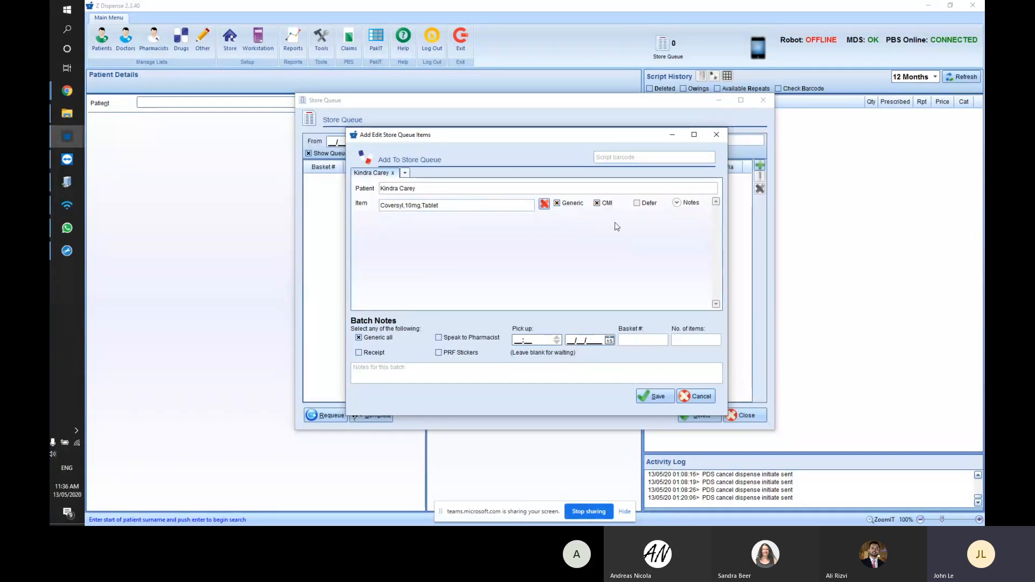
pyautogui.click(456, 338)
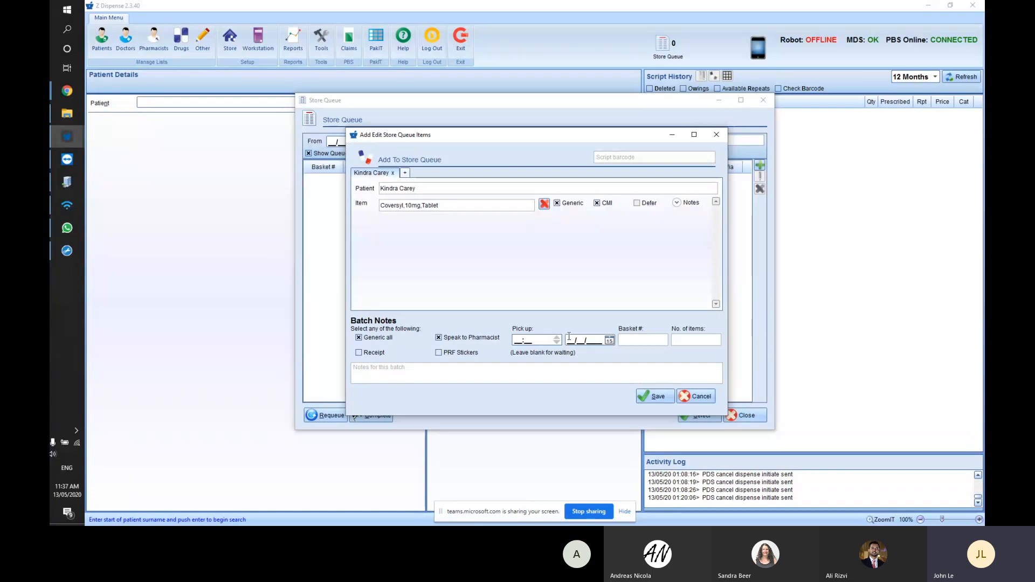
pyautogui.click(609, 342)
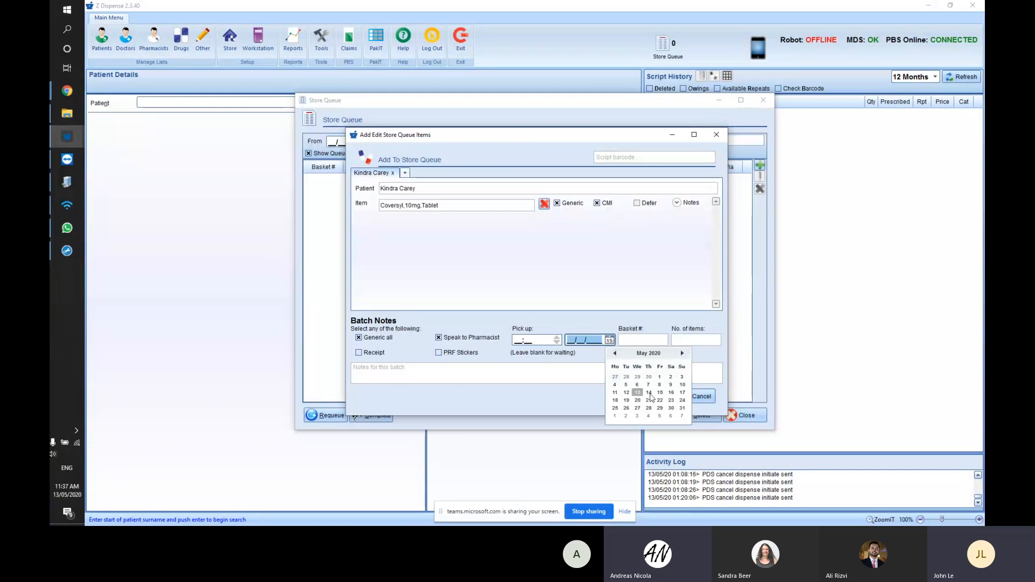
pyautogui.click(660, 393)
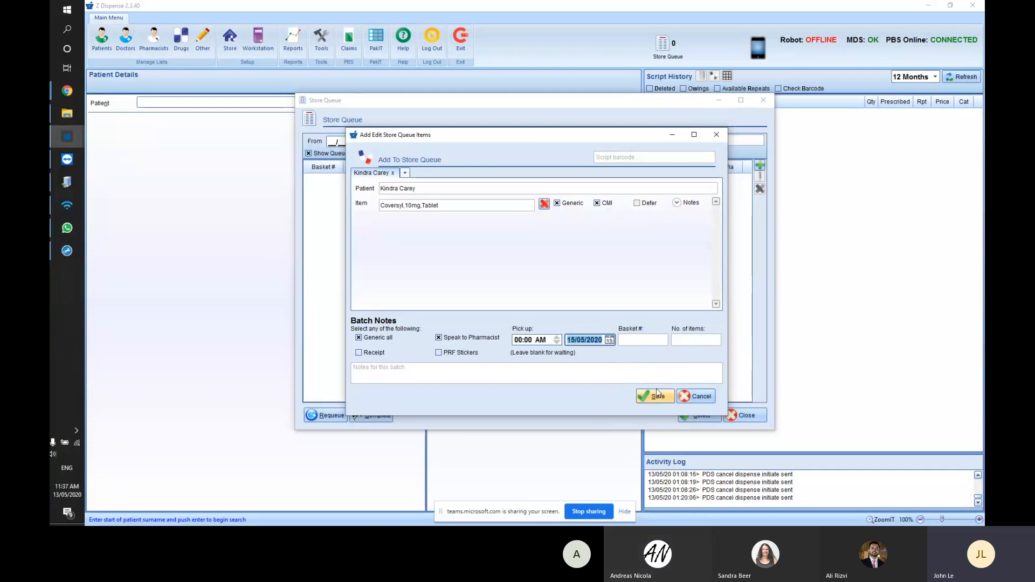
pyautogui.click(535, 341)
pyautogui.write('09')
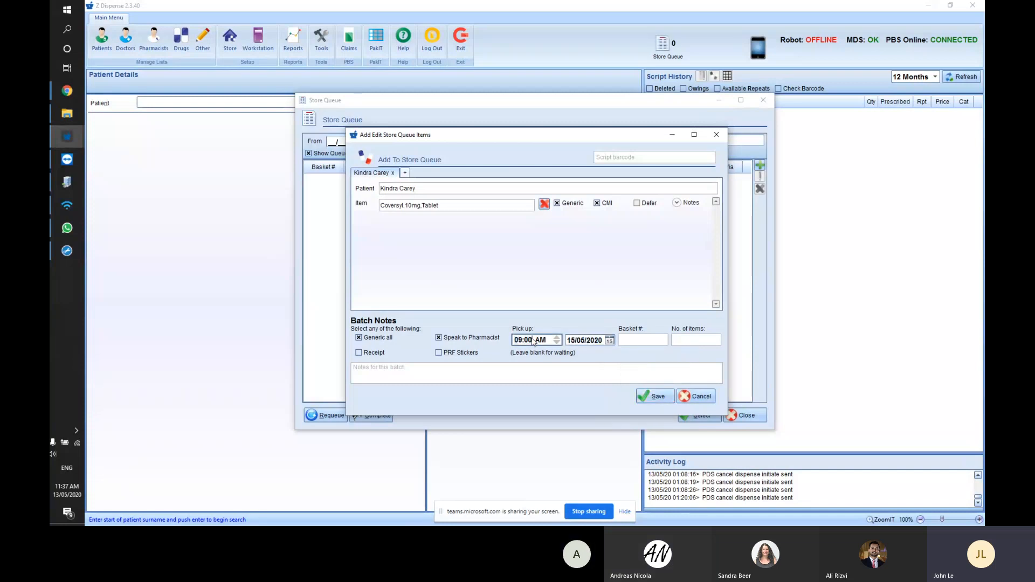
# - Add a note to pick up websters, set 3 items, and save the batch to the queue
pyautogui.click(491, 377)
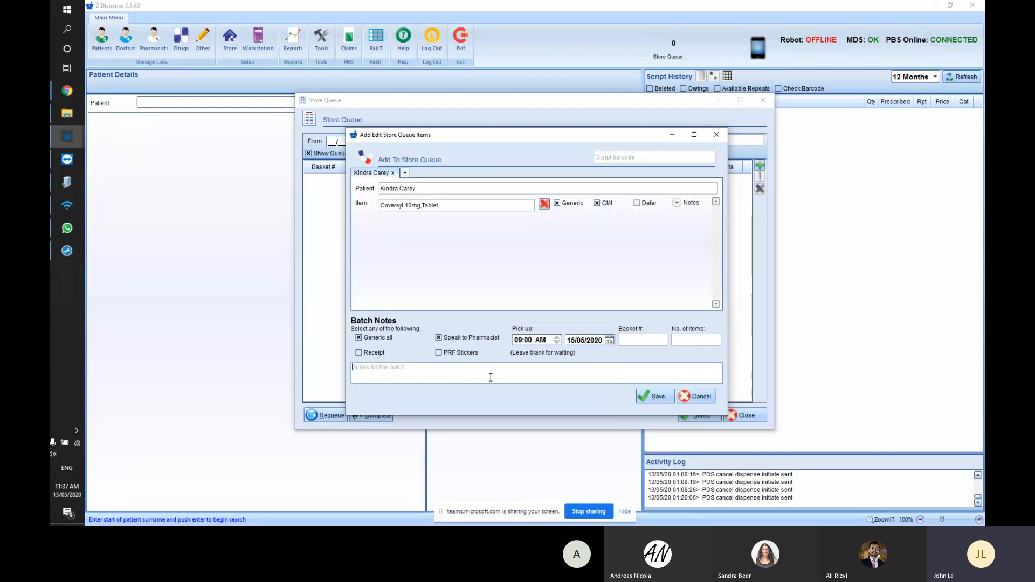
pyautogui.write('Pick up webster')
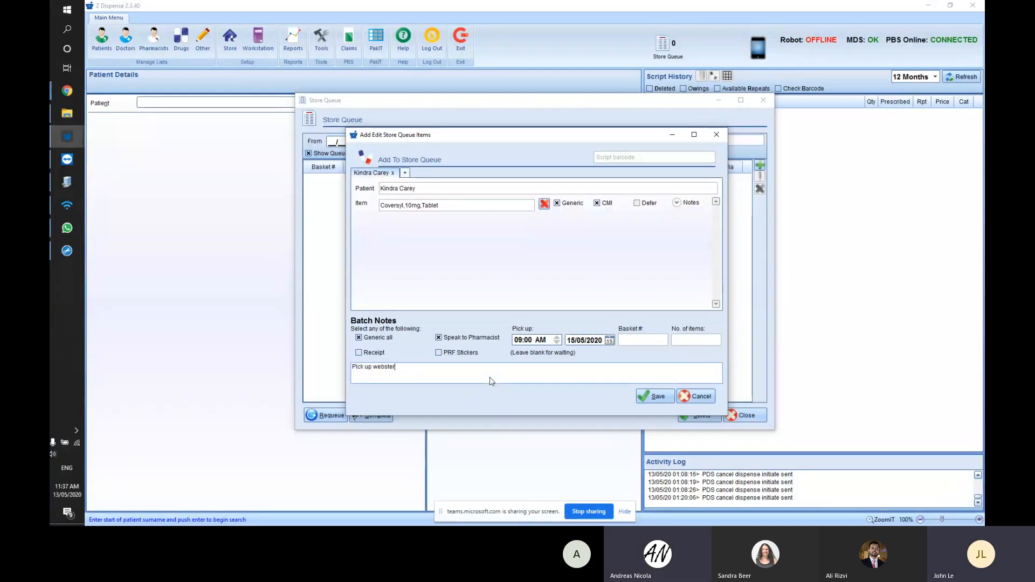
pyautogui.write('s for Freddy')
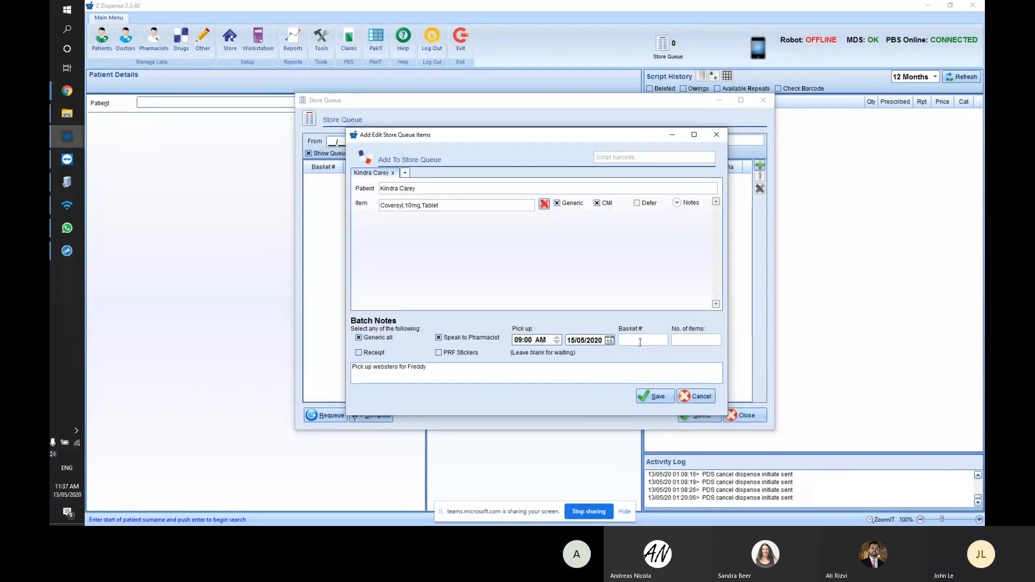
pyautogui.click(640, 341)
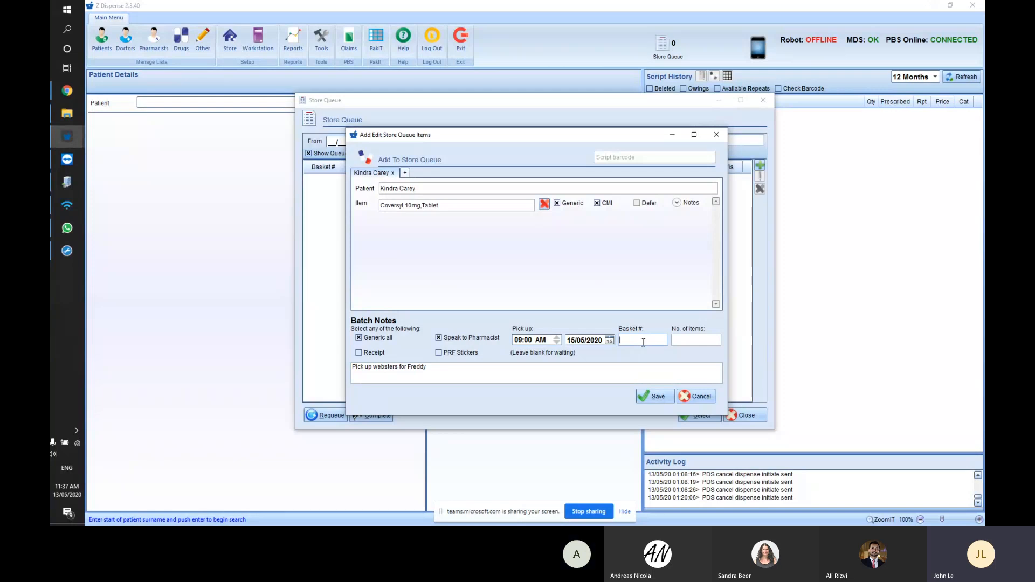
pyautogui.click(699, 340)
pyautogui.write('3')
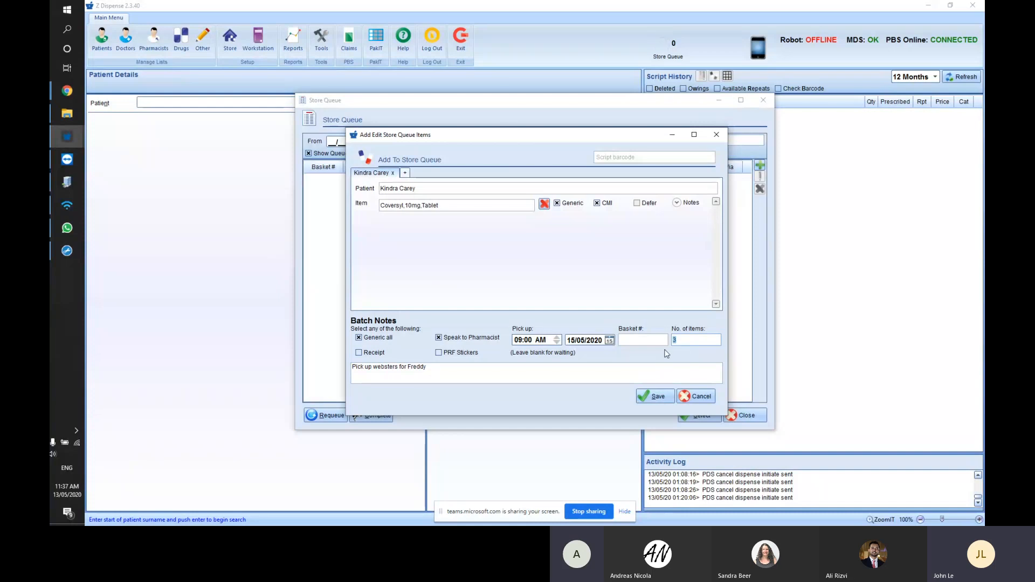
pyautogui.hotkey('alt', 's')
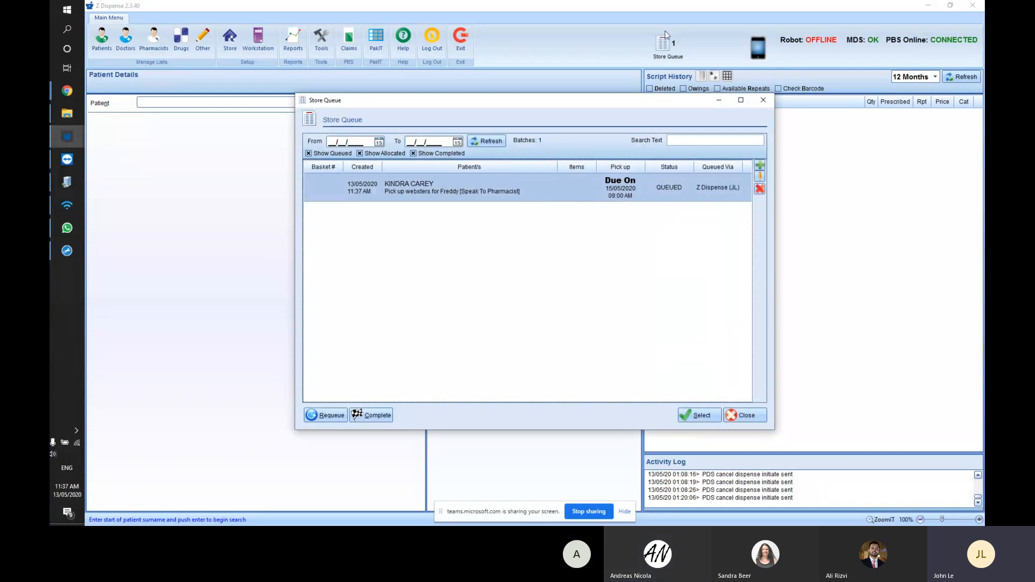
# - Open the queued Coversyl batch from the Store Queue list for dispensing
pyautogui.doubleClick(559, 176)
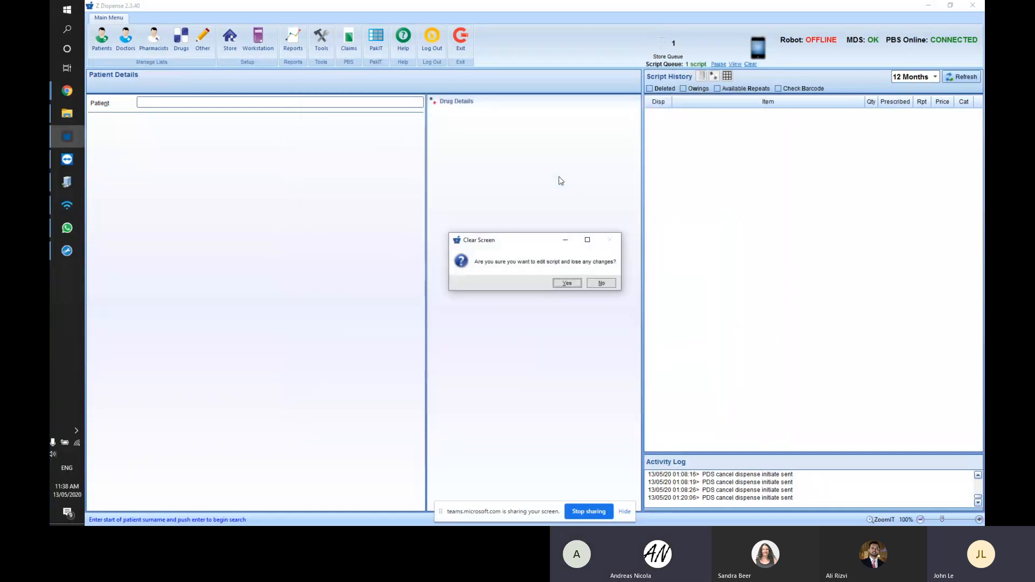
# - Confirm editing the queued script and dismiss the invalid date warning
pyautogui.press('Return')
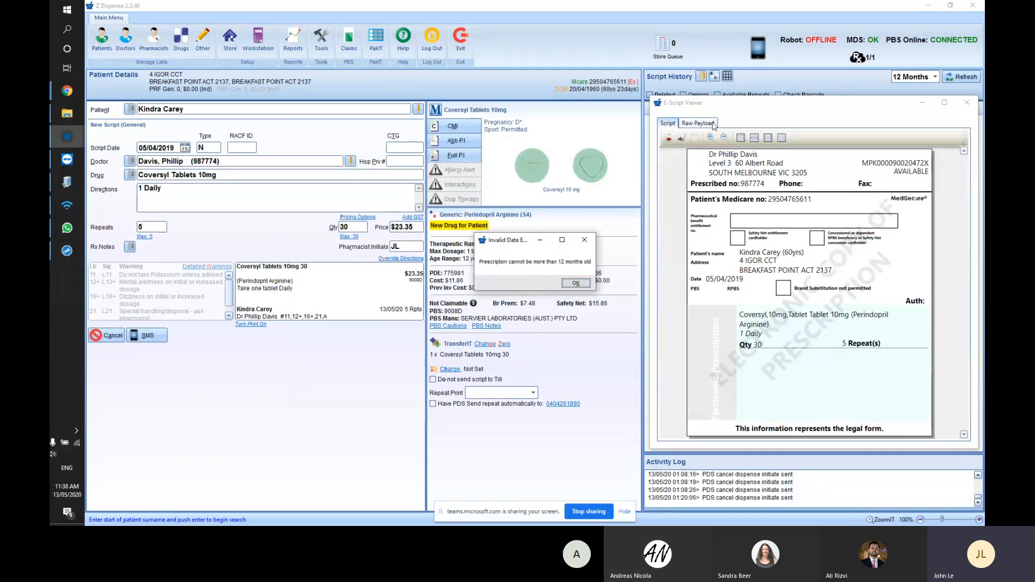
pyautogui.moveTo(520, 244); pyautogui.dragTo(494, 245)
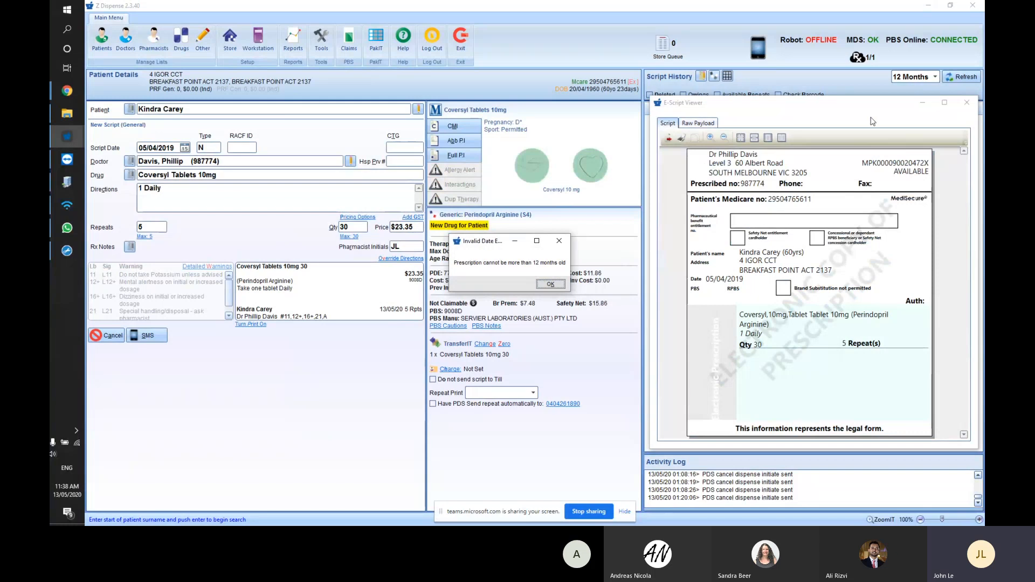
pyautogui.click(551, 284)
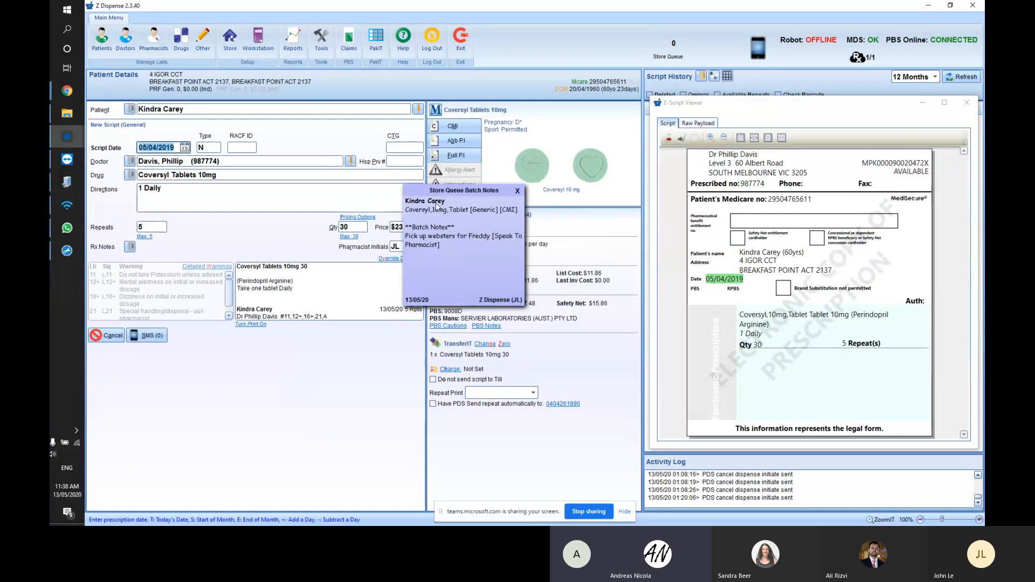
pyautogui.click(67, 113)
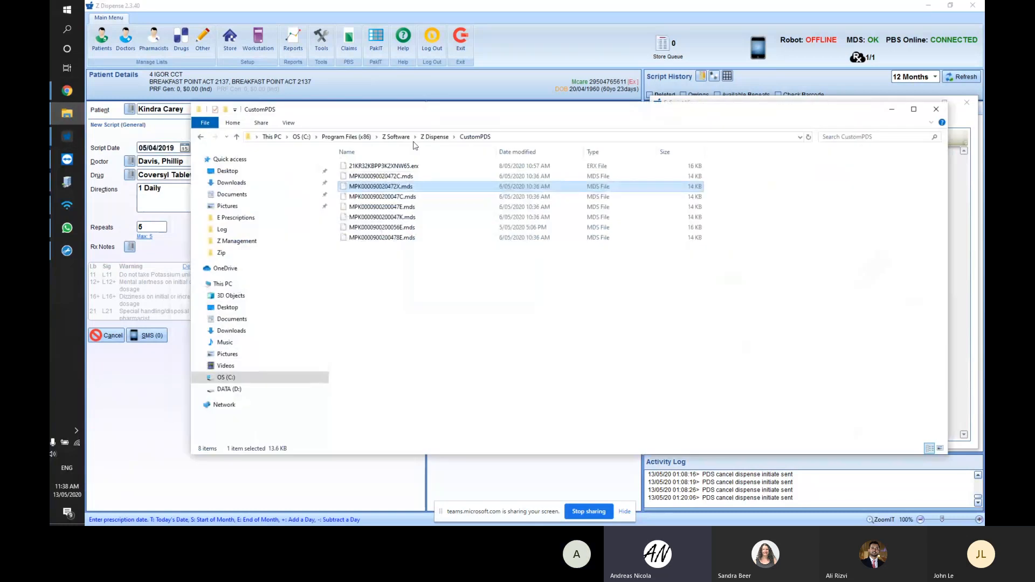
pyautogui.click(384, 217)
pyautogui.click(383, 218)
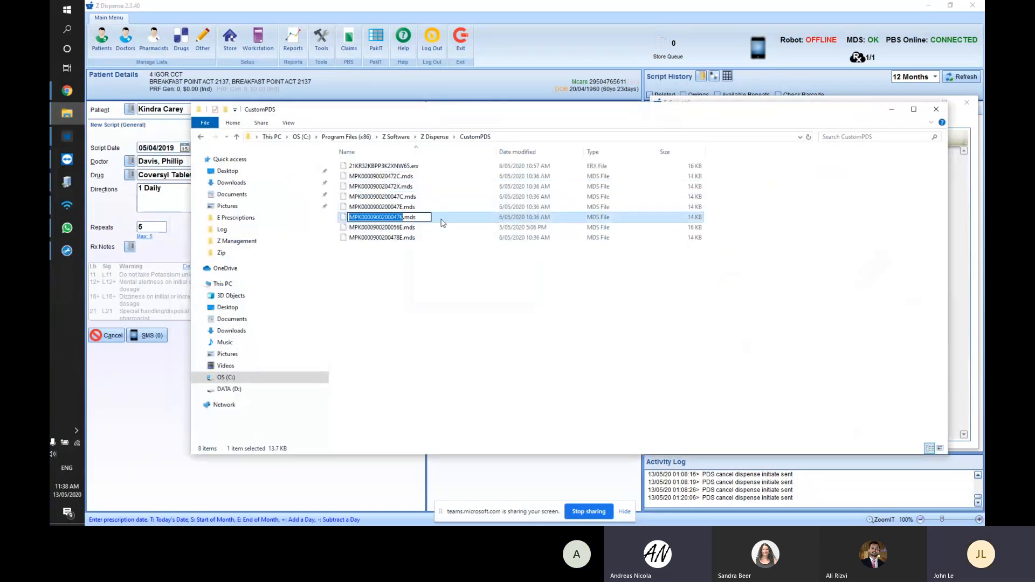
pyautogui.click(492, 14)
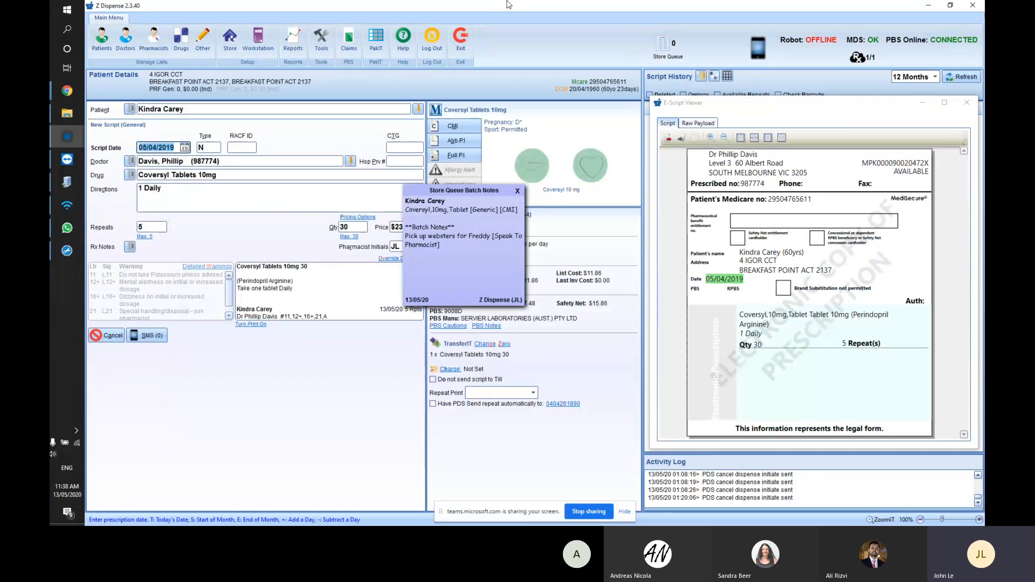
# - Close the E-Script Viewer and batch notes, then requeue the patient's batch in Store Queue
pyautogui.click(968, 105)
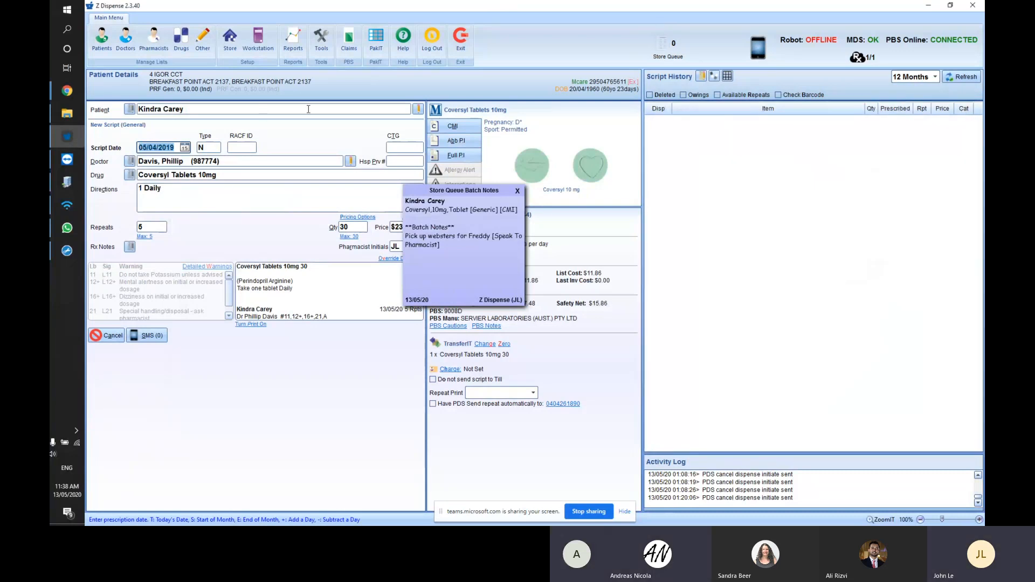
pyautogui.click(518, 191)
pyautogui.click(667, 47)
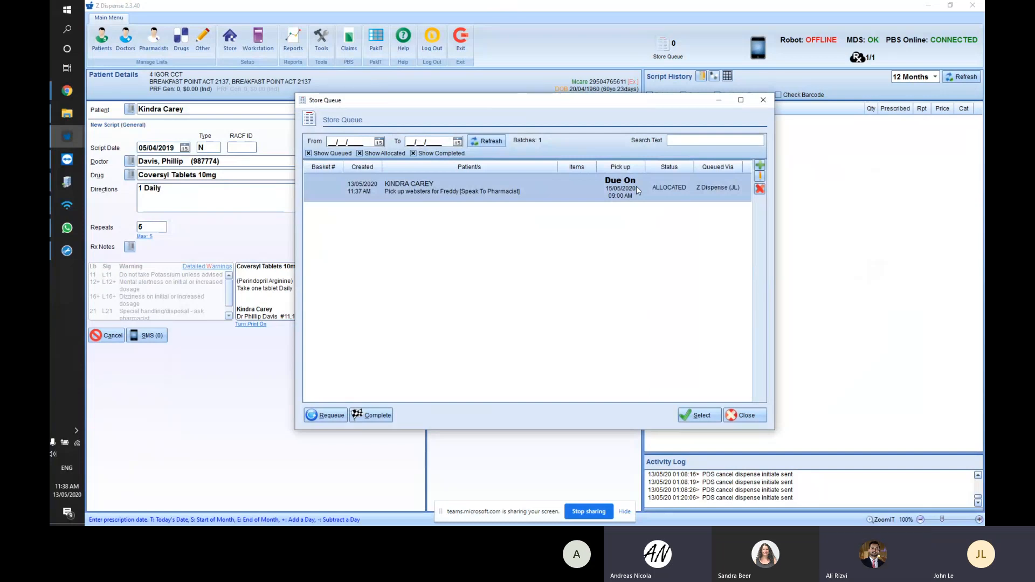
pyautogui.click(325, 415)
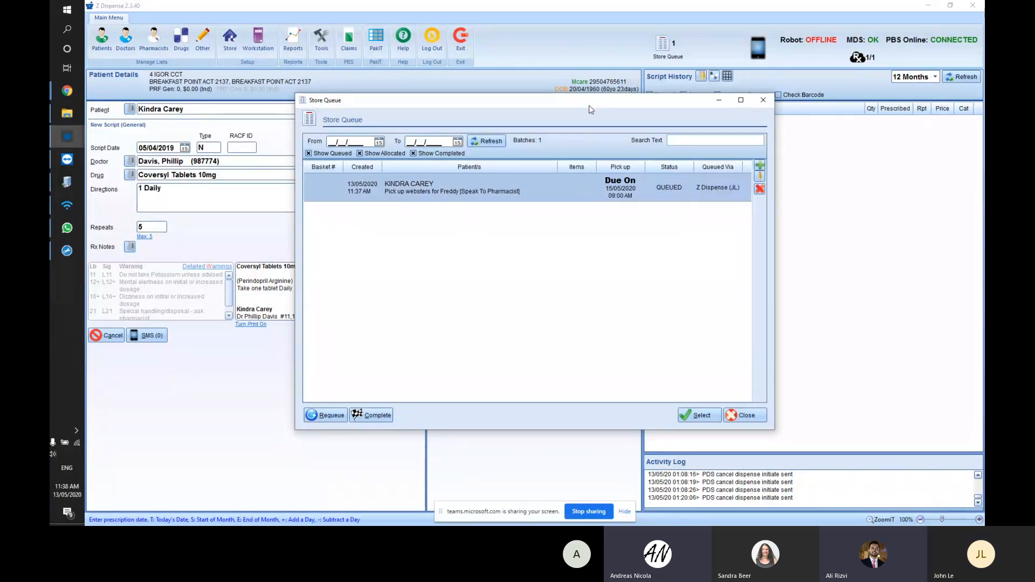
pyautogui.moveTo(590, 106); pyautogui.dragTo(584, 110)
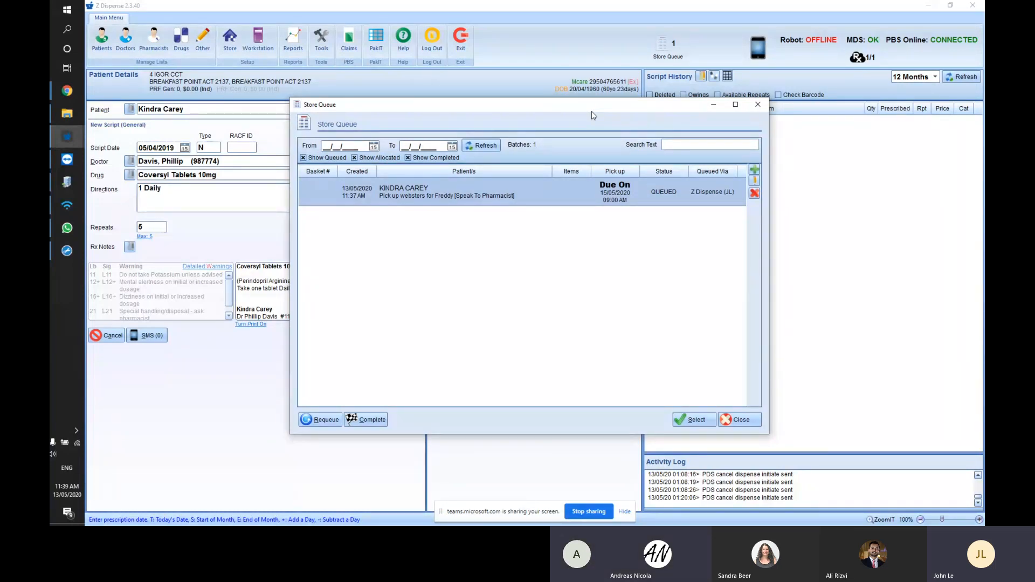
pyautogui.moveTo(593, 105); pyautogui.dragTo(594, 109)
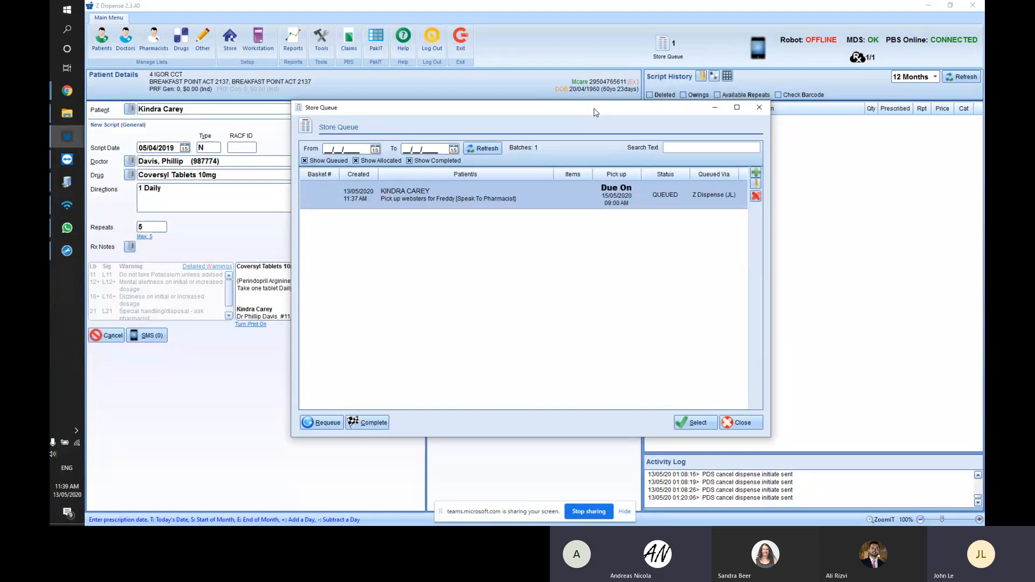
# - Delete the patient's queued Coversyl batch and start a new store-queue entry
pyautogui.doubleClick(546, 196)
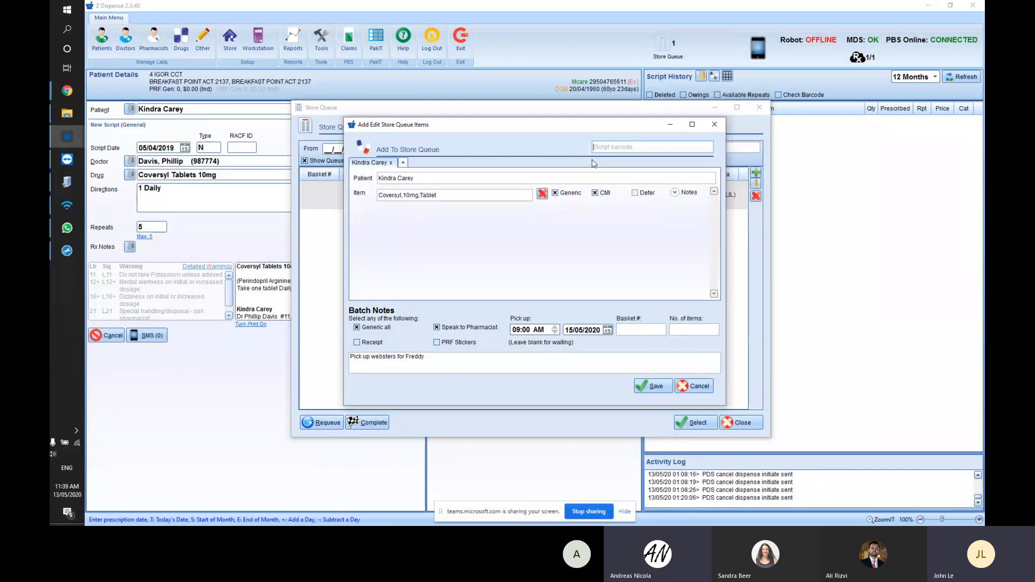
pyautogui.moveTo(571, 128); pyautogui.dragTo(565, 123)
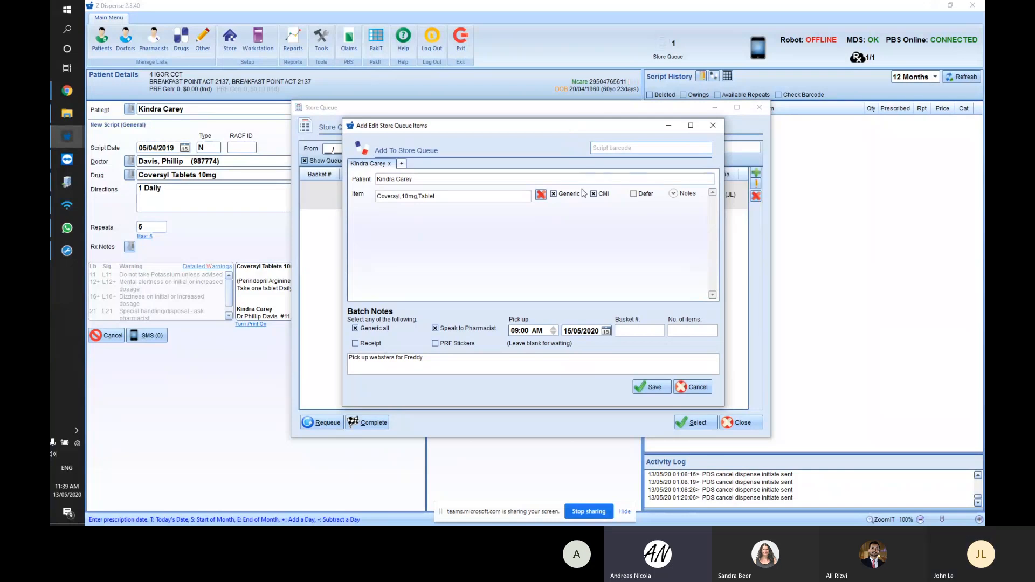
pyautogui.click(713, 125)
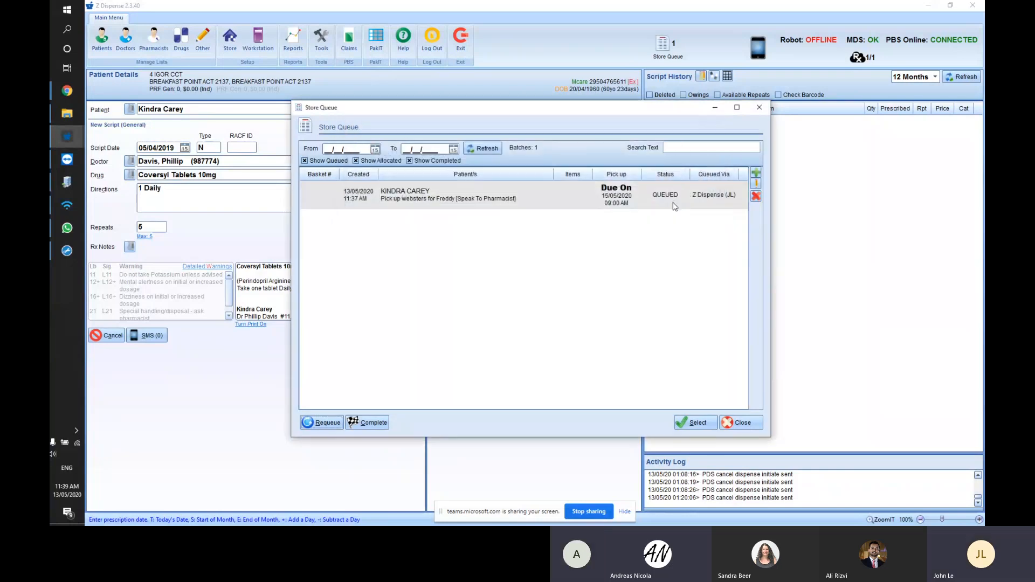
pyautogui.click(756, 197)
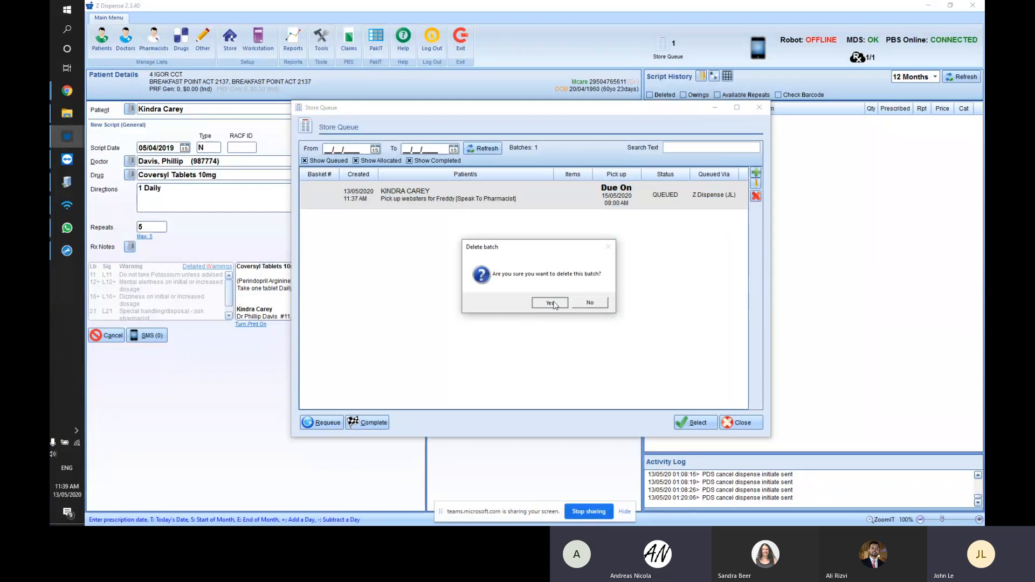
pyautogui.click(549, 303)
pyautogui.click(756, 174)
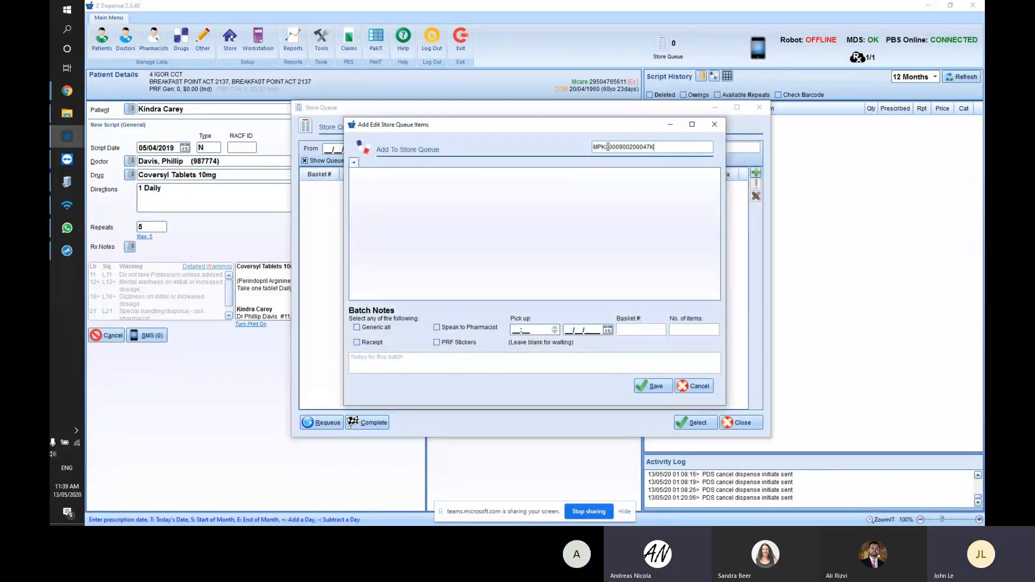
# - Load the new e-script barcode so the batch lists Kinson 100mg;25mg Tablet
pyautogui.press('Return')
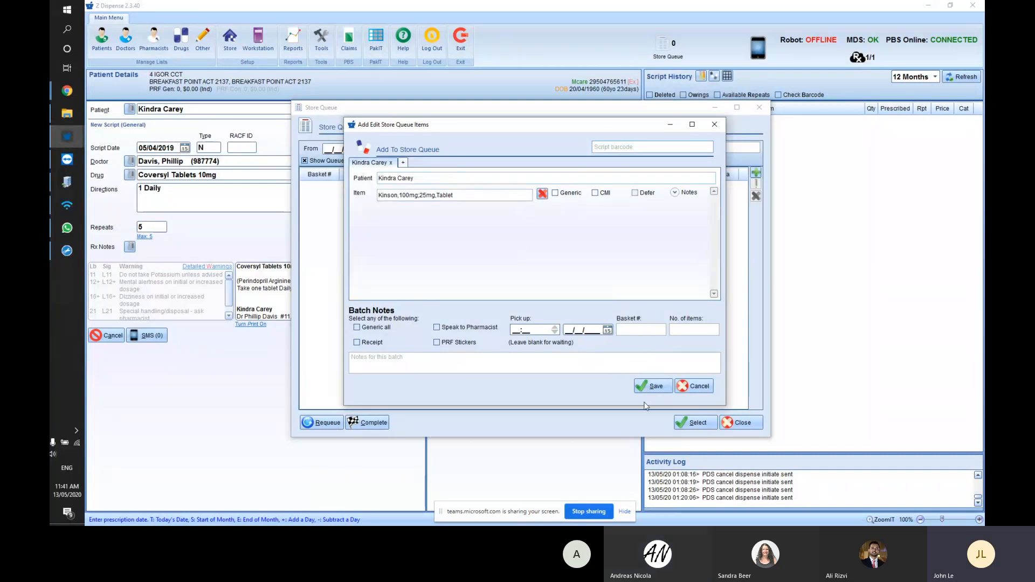
# - Save the Kinson batch, select it from the queue, and confirm clearing the screen
pyautogui.click(654, 386)
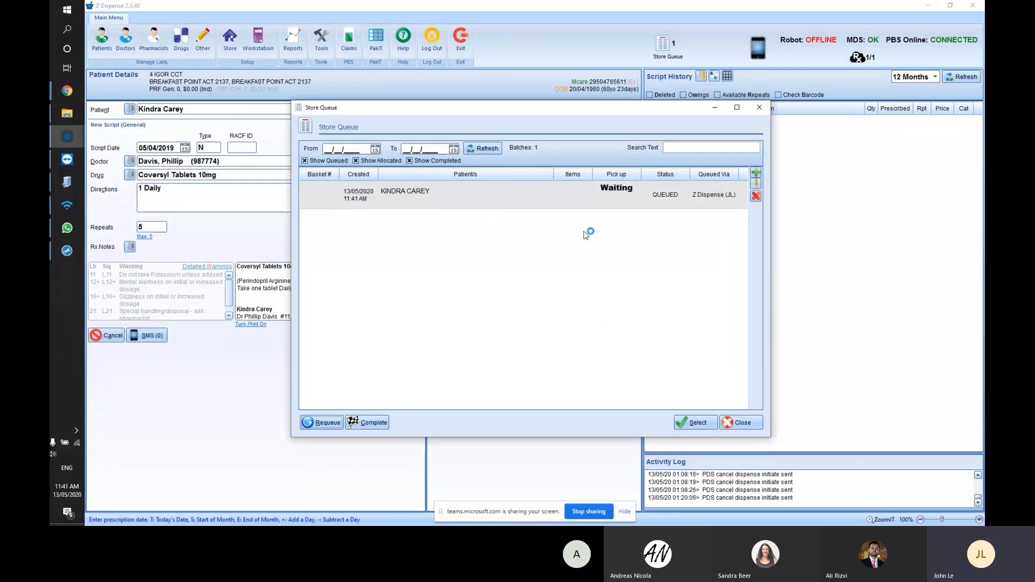
pyautogui.click(687, 424)
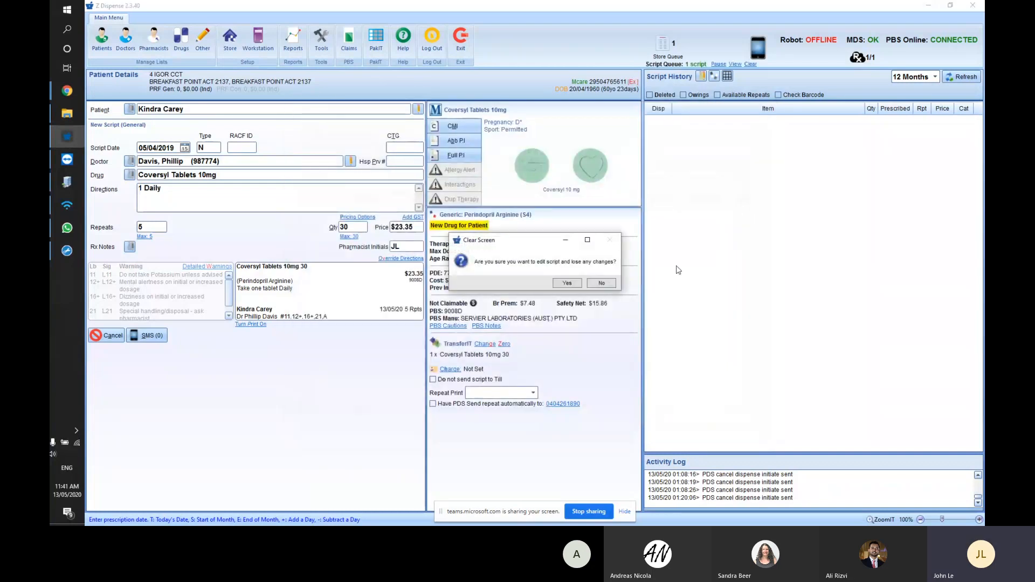
pyautogui.click(575, 284)
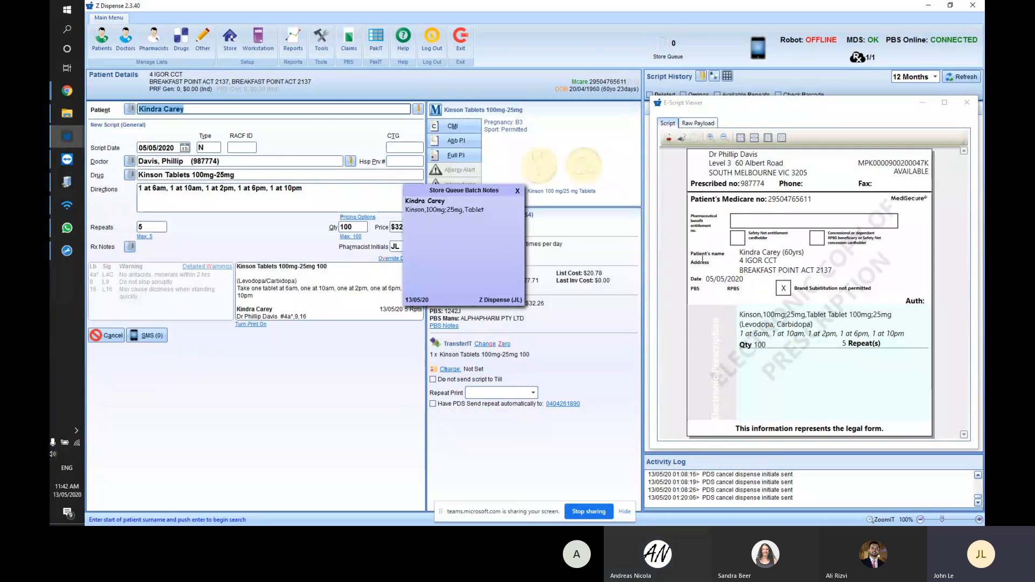
# - Compare the Kinson script's patient, doctor, drug and directions with the e-script, then accept it at Pharmacist Initials
pyautogui.moveTo(456, 210); pyautogui.dragTo(504, 212)
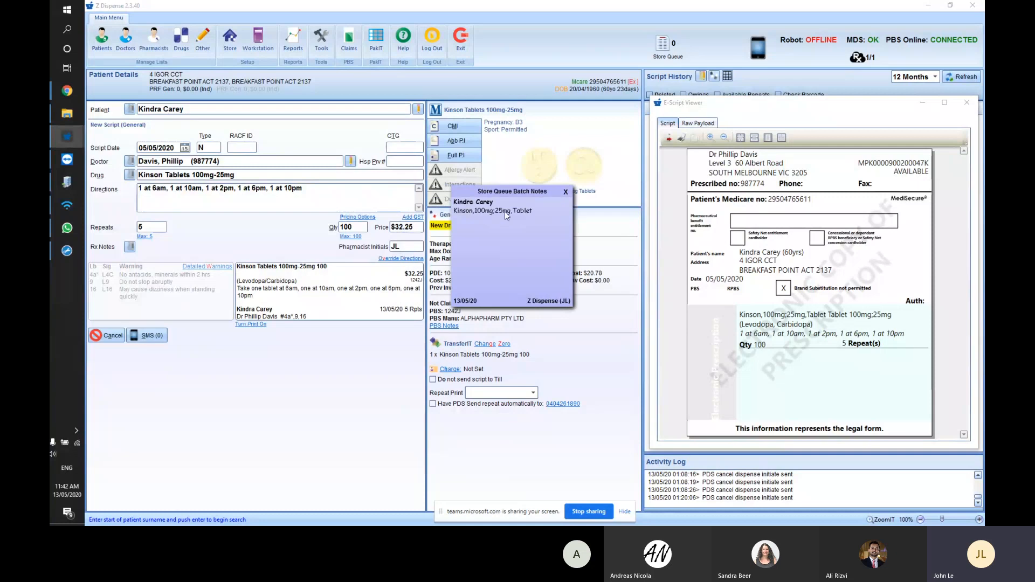
pyautogui.click(191, 108)
pyautogui.press('Down')
pyautogui.press('Down')
pyautogui.press('Down')
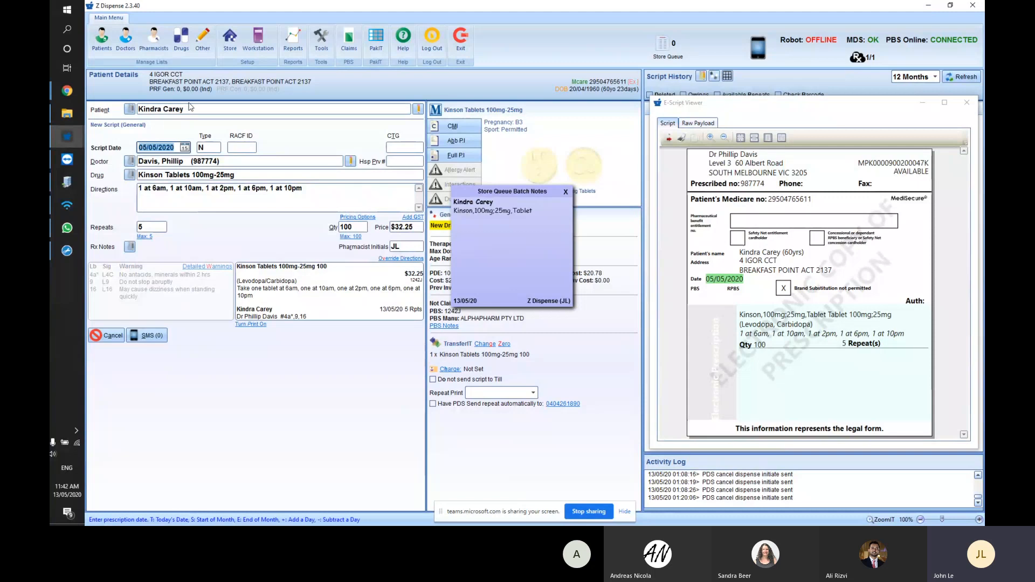
pyautogui.press('Up')
pyautogui.press('Up')
pyautogui.press('Up')
pyautogui.press('Down')
pyautogui.press('Down')
pyautogui.press('Down')
pyautogui.press('Down')
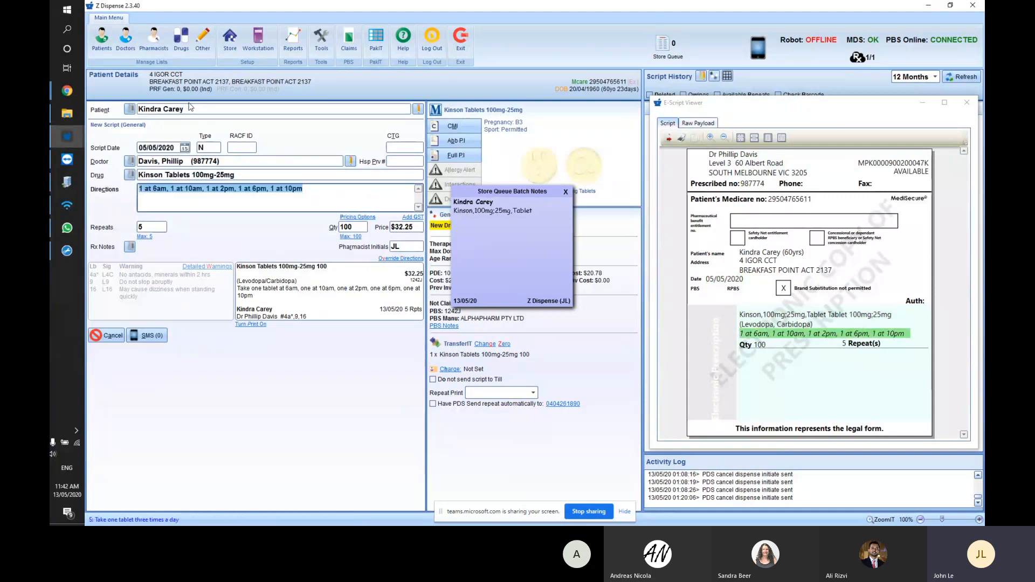
pyautogui.press('Up')
pyautogui.press('Up')
pyautogui.press('Up')
pyautogui.press('Up')
pyautogui.press('Down')
pyautogui.press('Down')
pyautogui.press('Down')
pyautogui.press('Down')
pyautogui.press('Up')
pyautogui.press('Up')
pyautogui.press('Down')
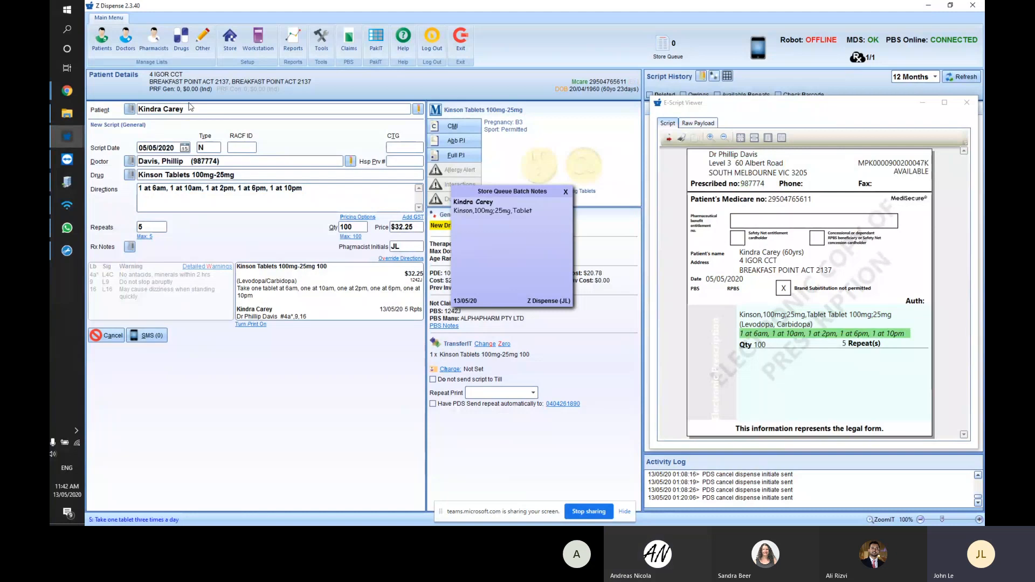
pyautogui.press('Down')
pyautogui.press('Up')
pyautogui.press('Up')
pyautogui.press('Down')
pyautogui.press('Down')
pyautogui.press('Up')
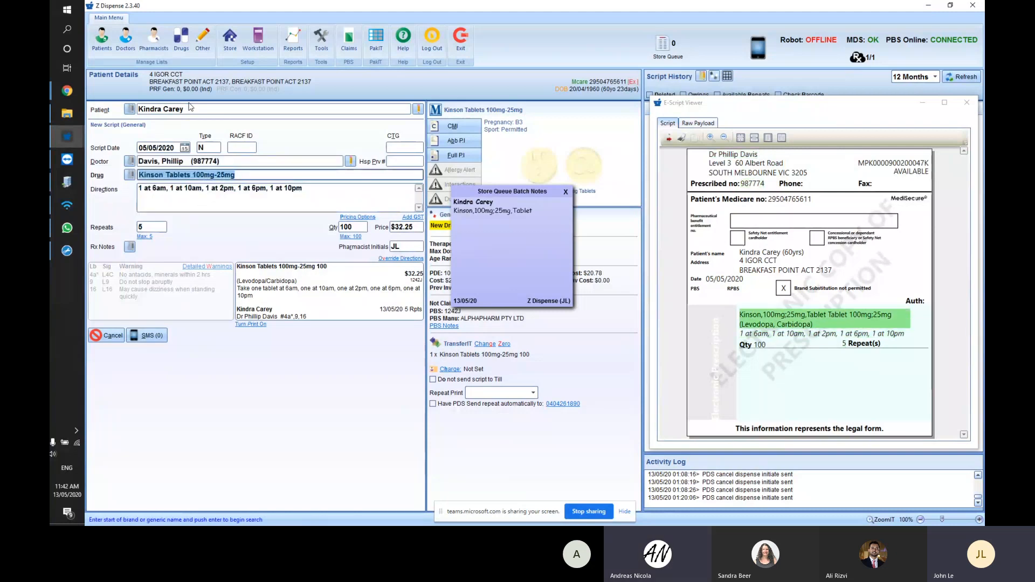
pyautogui.press('Up')
pyautogui.press('Down')
pyautogui.press('Down')
pyautogui.press('Up')
pyautogui.press('Up')
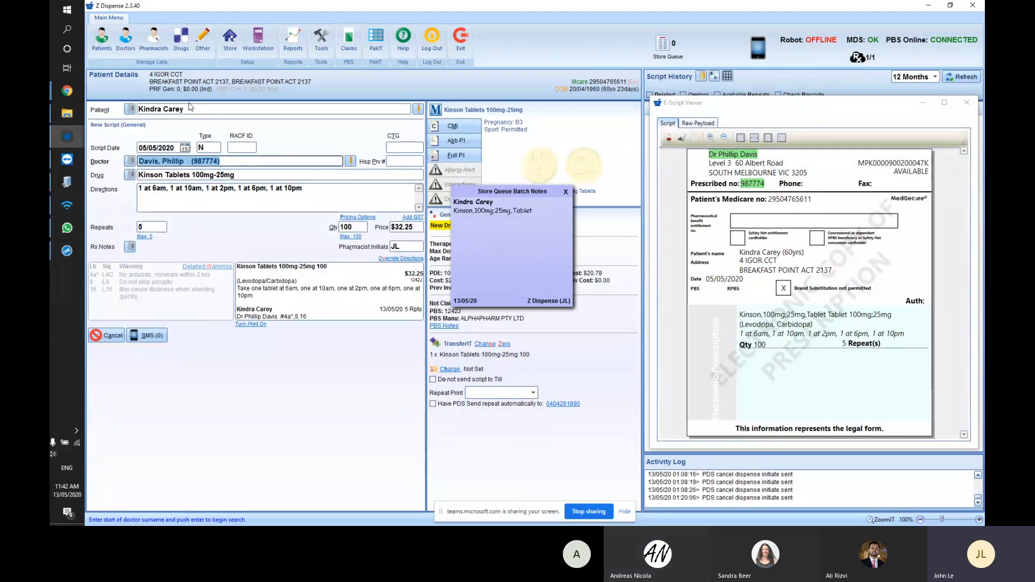
pyautogui.press('Return')
pyautogui.press('Return')
pyautogui.press('Return')
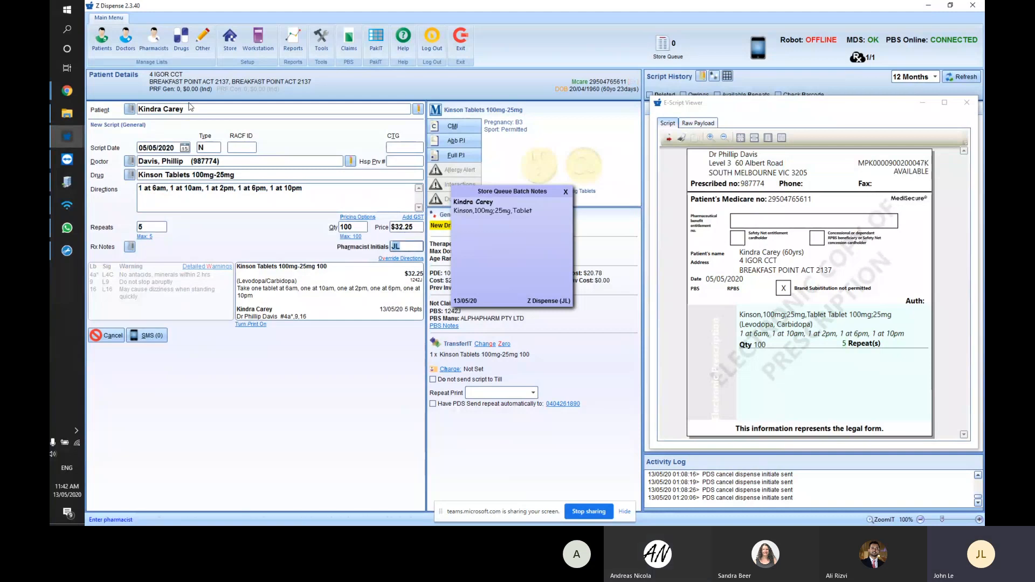
pyautogui.press('Return')
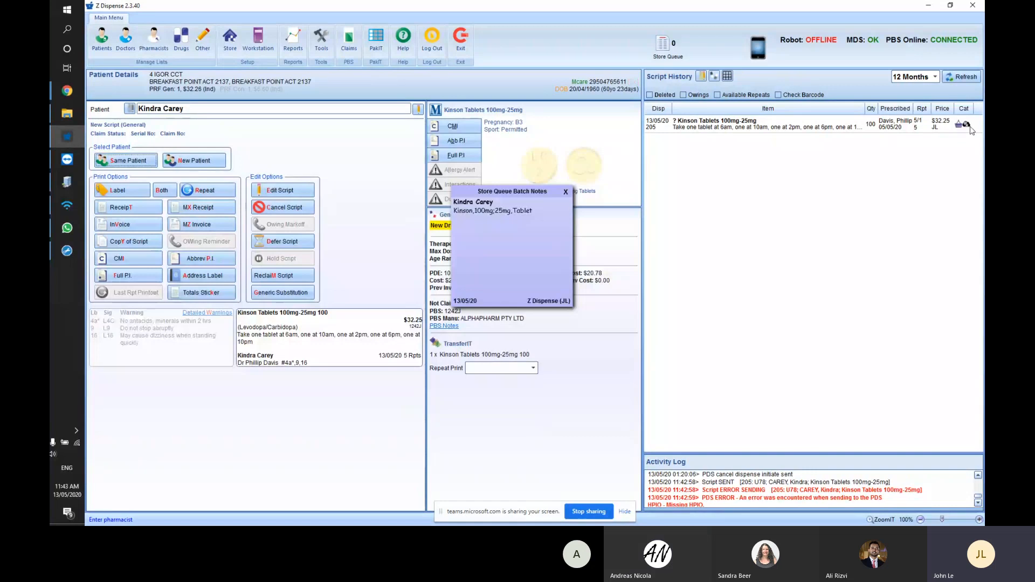
# - Select the Kinson script in Script History and bring up the Store Queue showing the ALLOCATED batch
pyautogui.moveTo(969, 131)
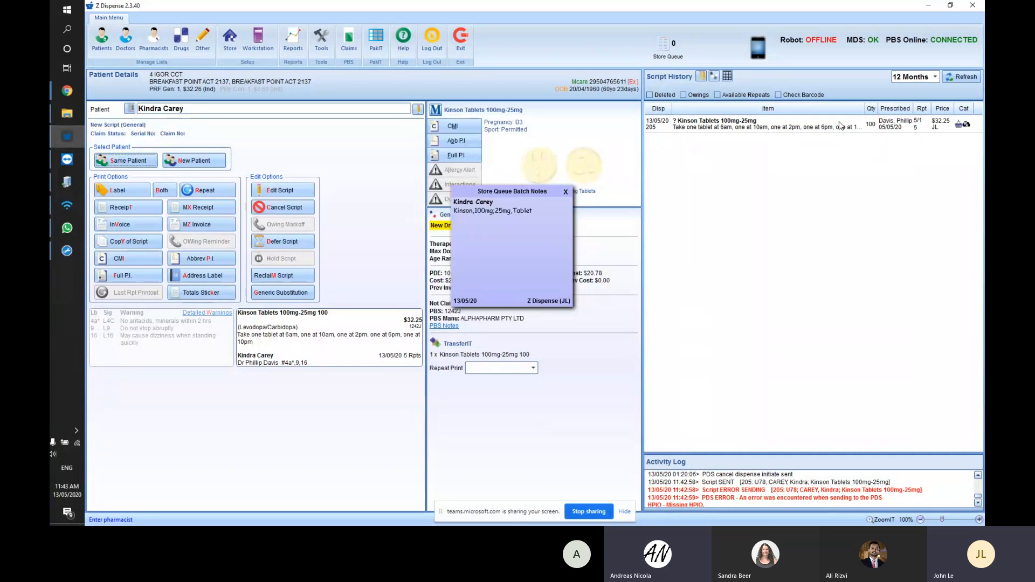
pyautogui.click(810, 128)
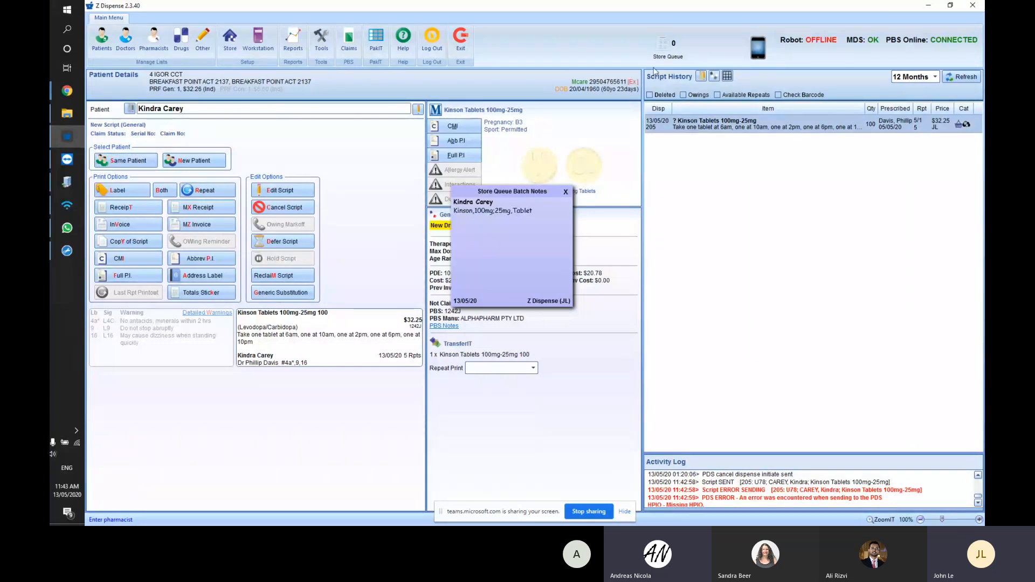
pyautogui.click(663, 45)
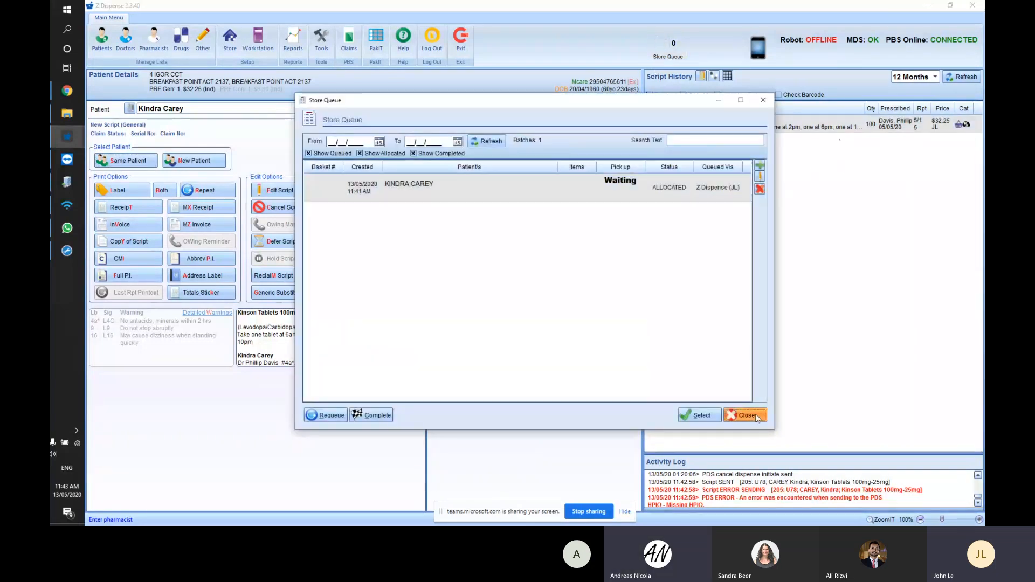
# - Delete and cancel the selected Kinson script, confirming the deletion
pyautogui.click(763, 99)
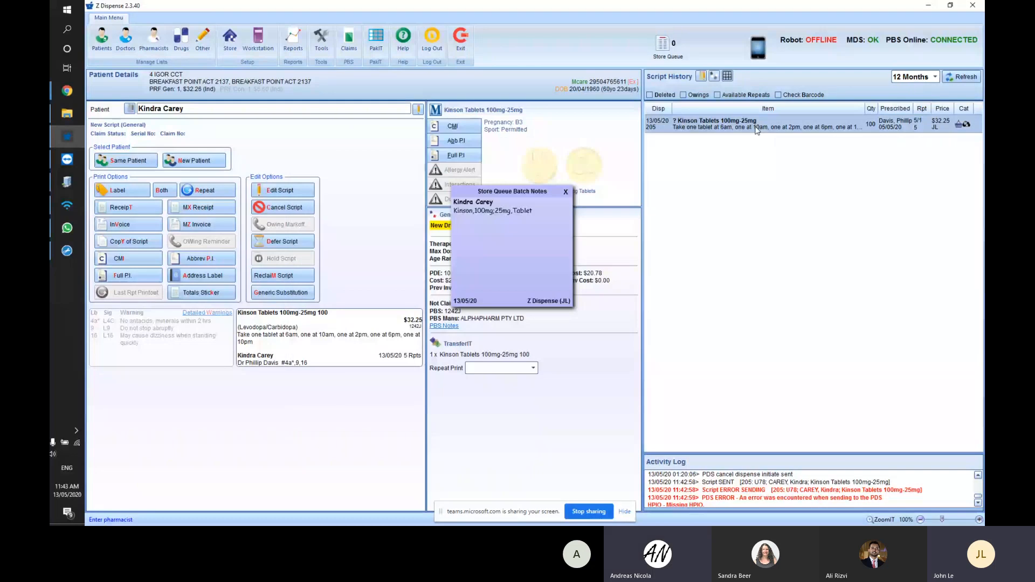
pyautogui.press('Delete')
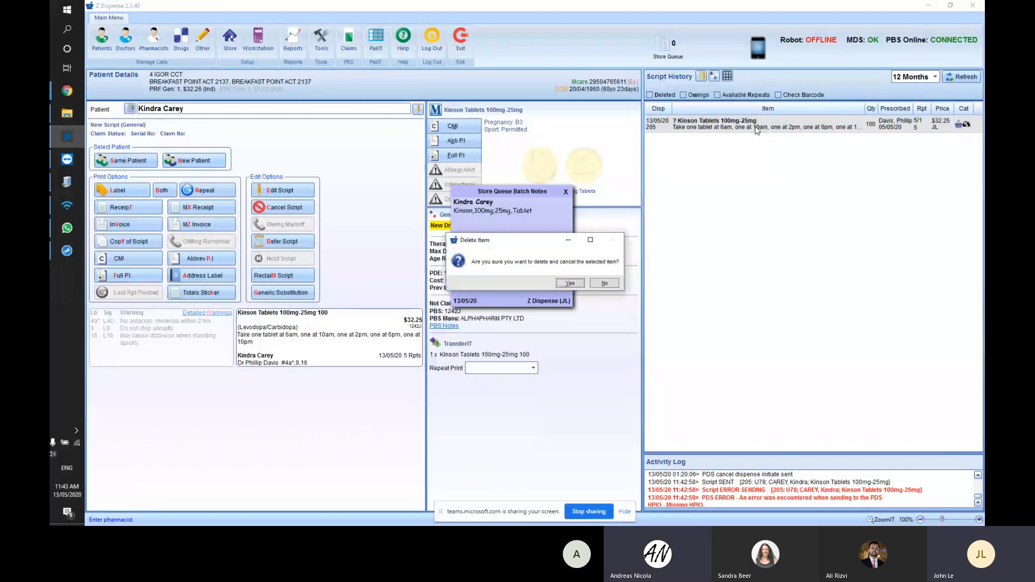
pyautogui.click(576, 283)
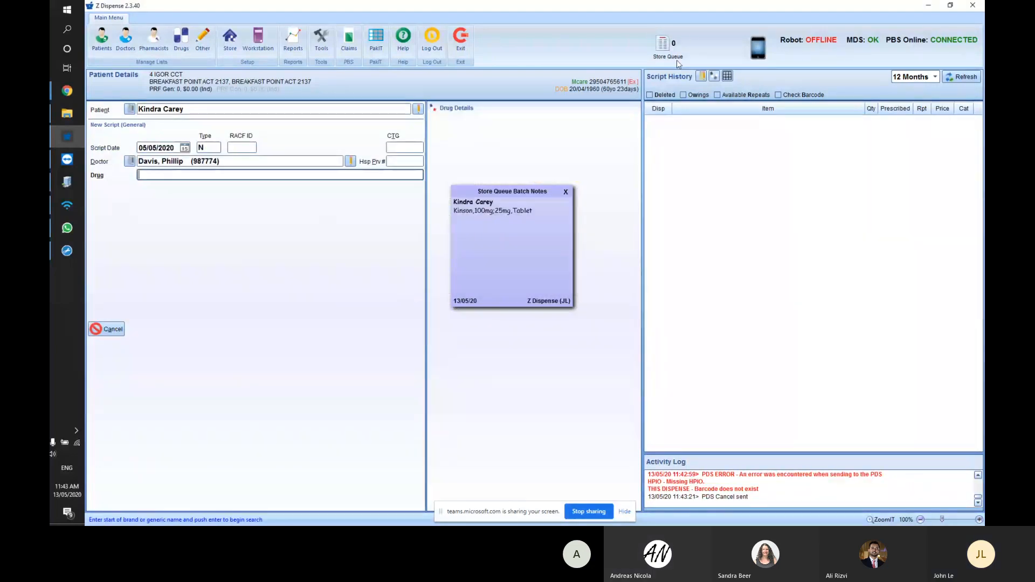
# - Remove the patient's waiting batch from the Store Queue and confirm the deletion
pyautogui.click(677, 54)
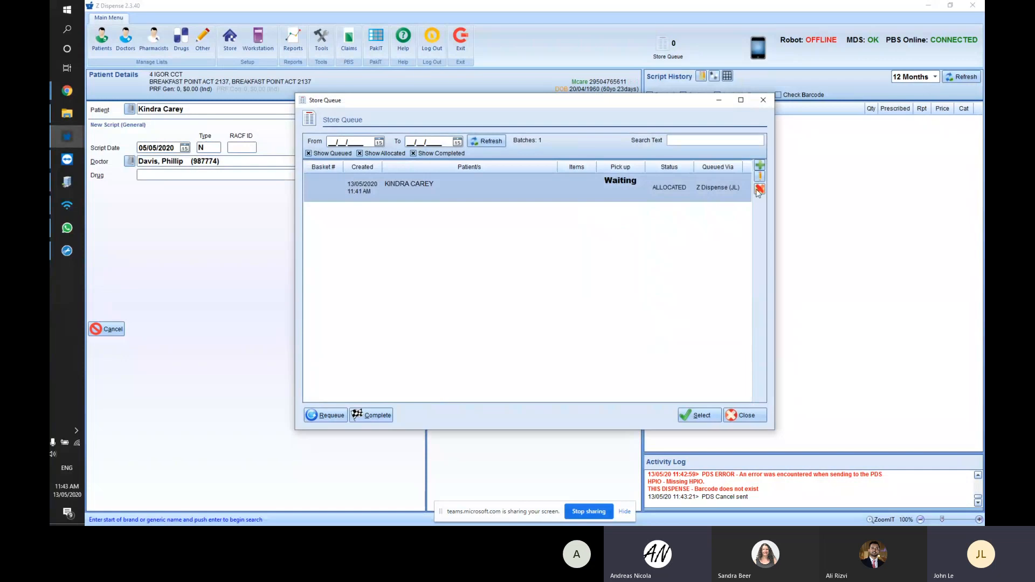
pyautogui.click(760, 188)
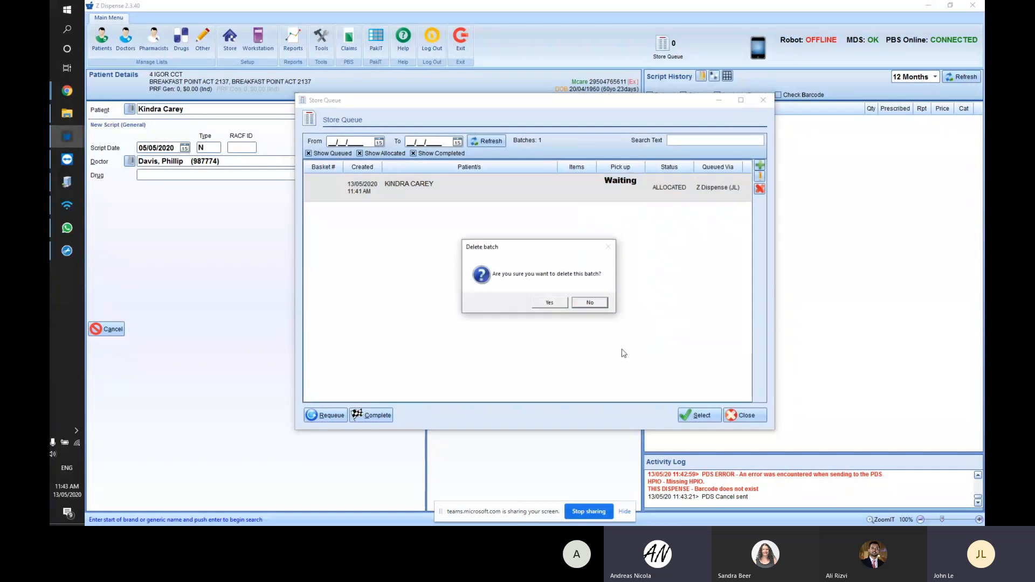
pyautogui.click(549, 303)
pyautogui.click(763, 100)
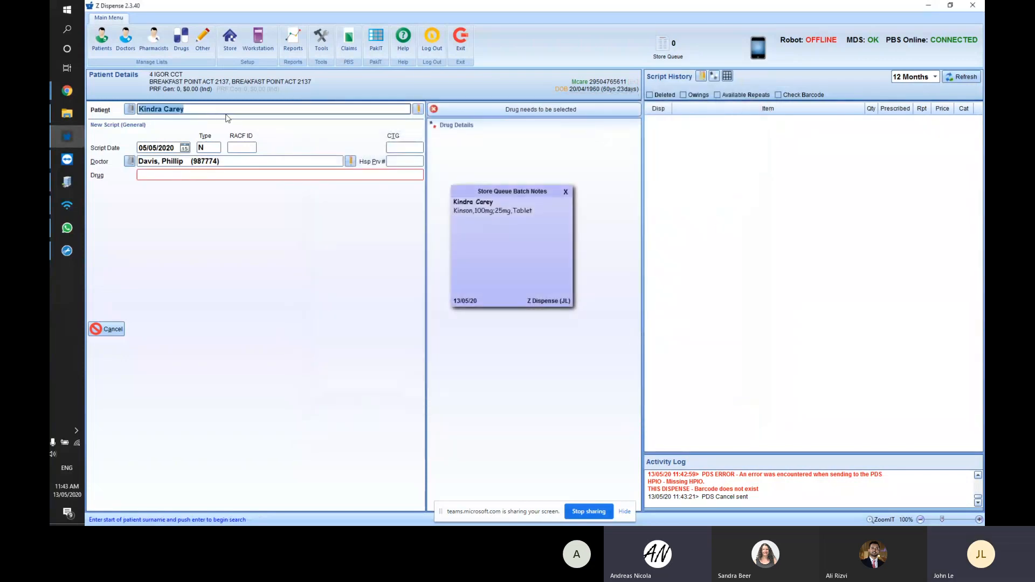
# - Load the patient's e-script barcode and check script date, doctor, drug and directions against the e-script
pyautogui.press('Return')
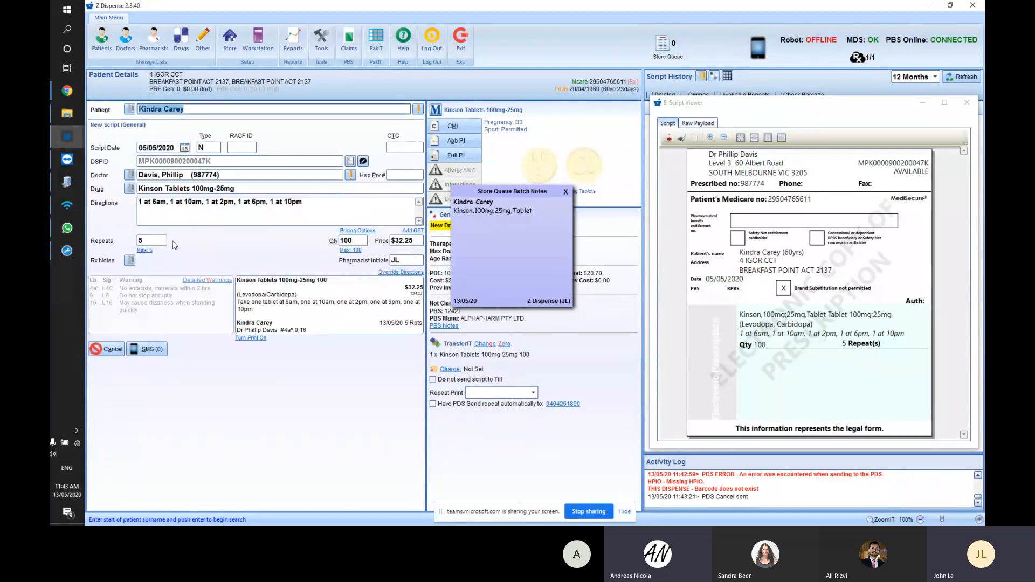
pyautogui.press('Tab')
pyautogui.press('Tab')
pyautogui.hotkey('shift', 'Tab')
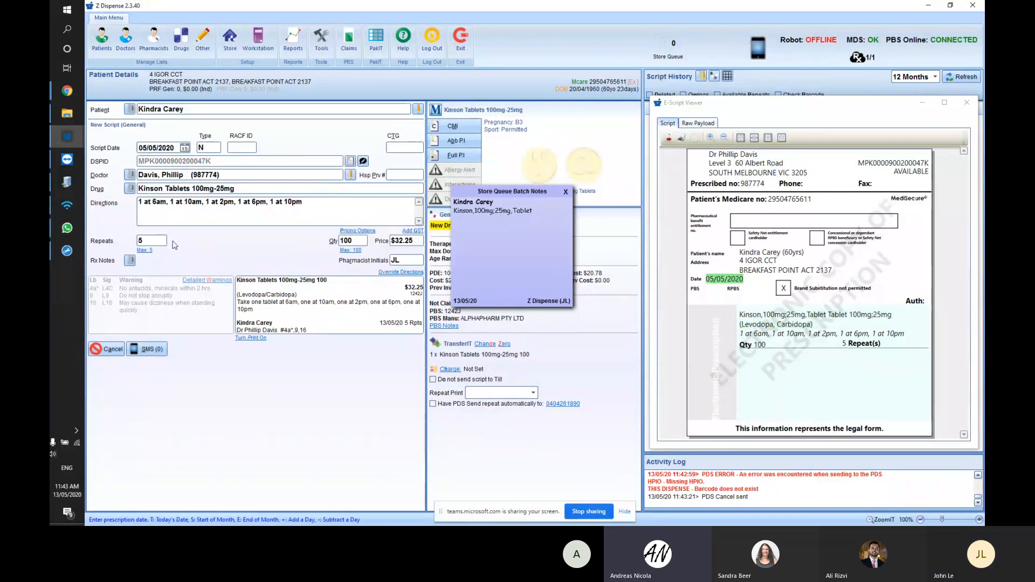
pyautogui.press('Tab')
pyautogui.hotkey('shift', 'Tab')
pyautogui.hotkey('shift', 'Tab')
pyautogui.press('Tab')
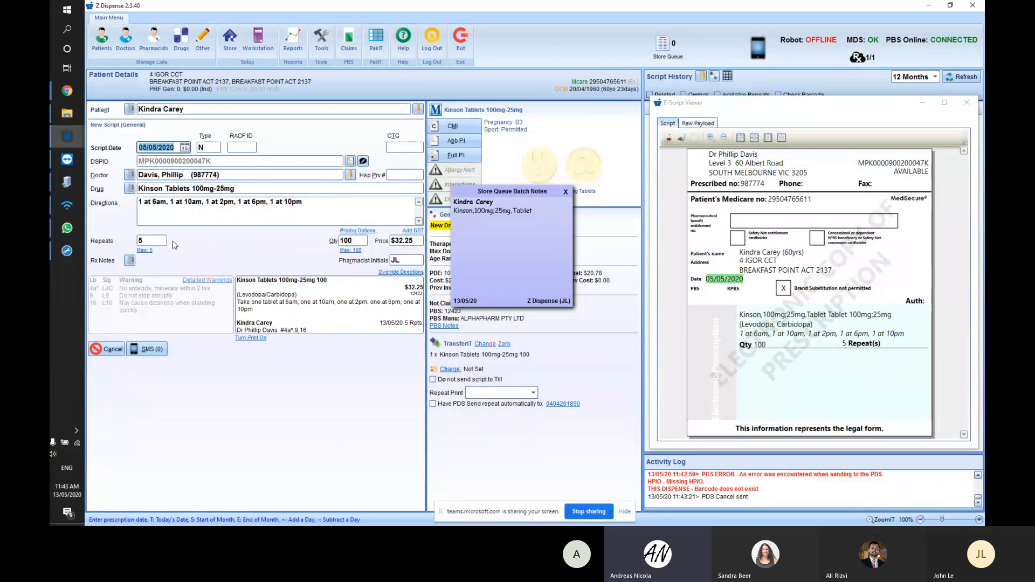
pyautogui.press('Tab')
pyautogui.press('Tab')
pyautogui.press('Tab')
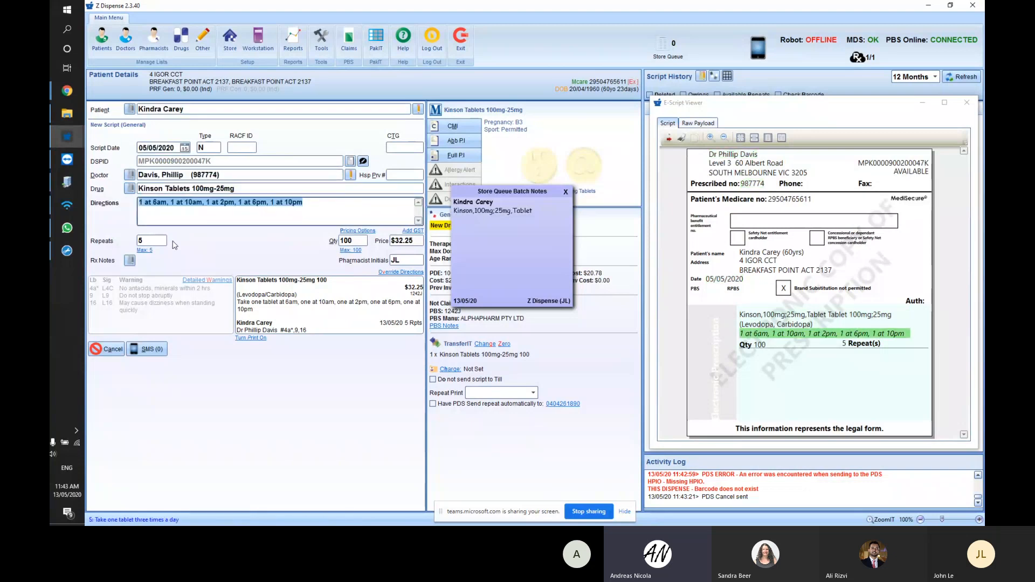
pyautogui.hotkey('shift', 'Tab')
pyautogui.hotkey('shift', 'Tab')
pyautogui.hotkey('shift', 'Tab')
pyautogui.hotkey('shift', 'Tab')
pyautogui.press('Tab')
pyautogui.press('Tab')
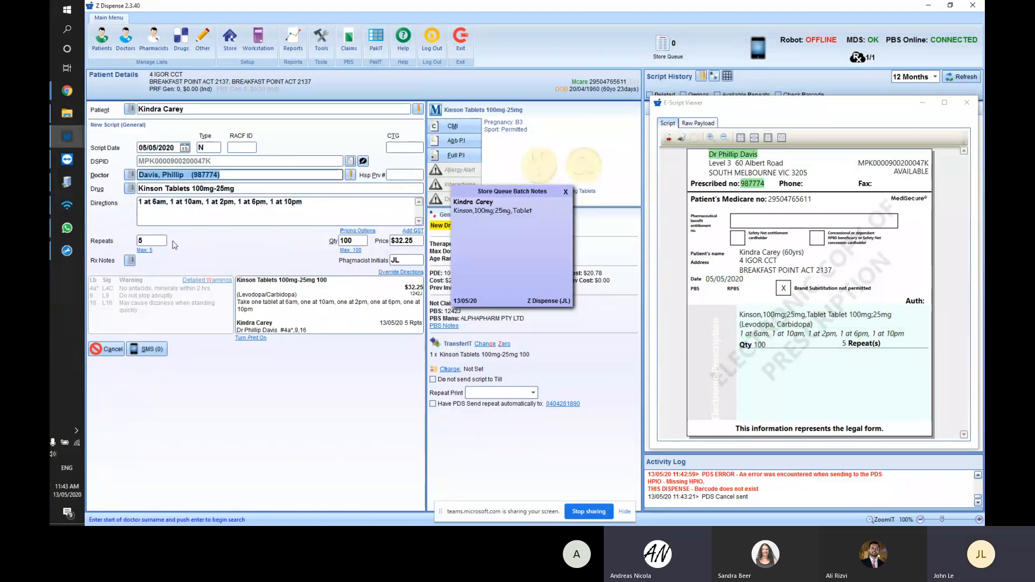
pyautogui.press('Tab')
pyautogui.press('Tab')
pyautogui.hotkey('shift', 'Tab')
pyautogui.hotkey('shift', 'Tab')
pyautogui.hotkey('shift', 'Tab')
pyautogui.hotkey('shift', 'Tab')
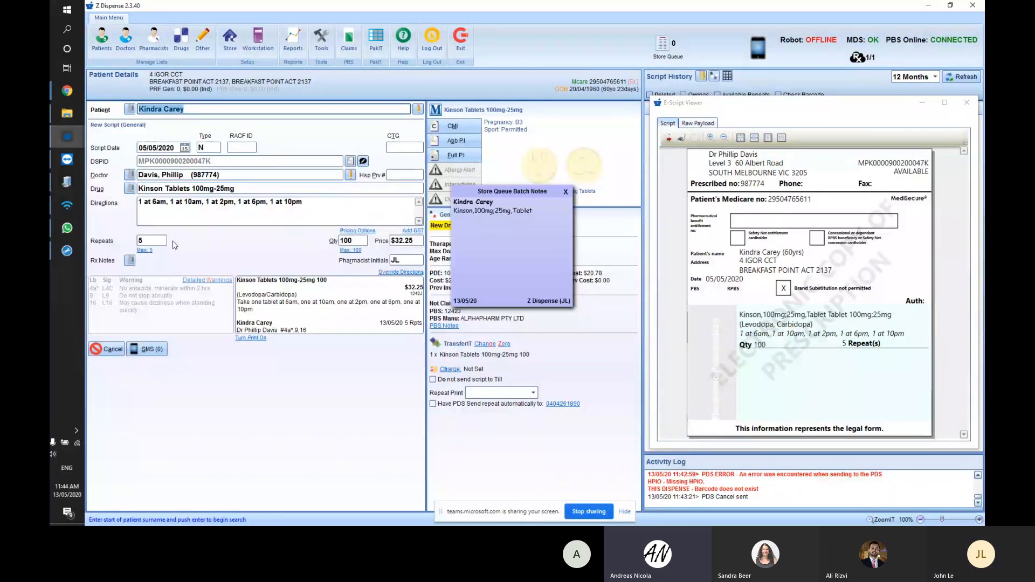
pyautogui.press('Return')
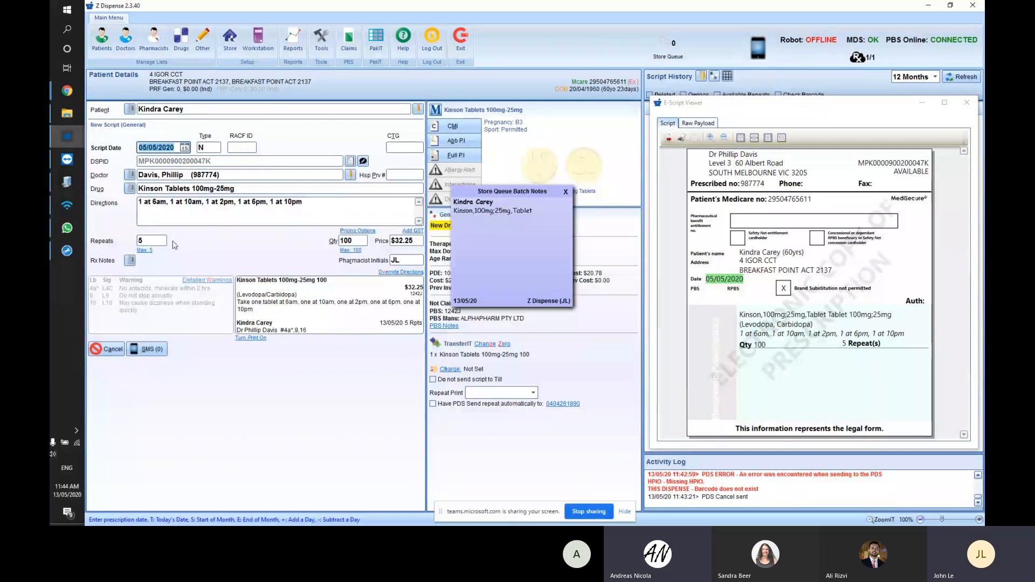
pyautogui.press('Return')
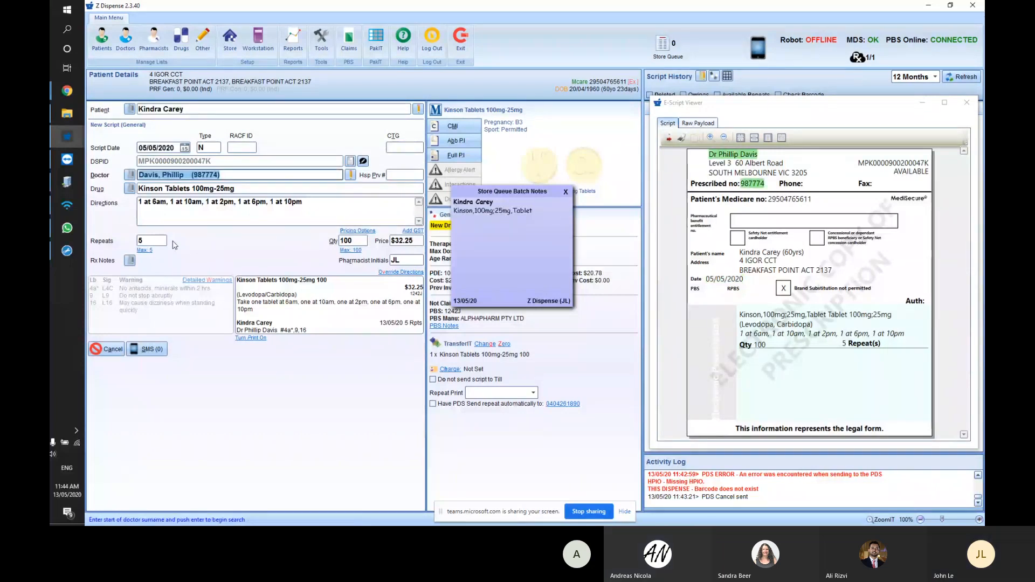
pyautogui.press('Return')
pyautogui.hotkey('shift', 'Tab')
pyautogui.hotkey('shift', 'Tab')
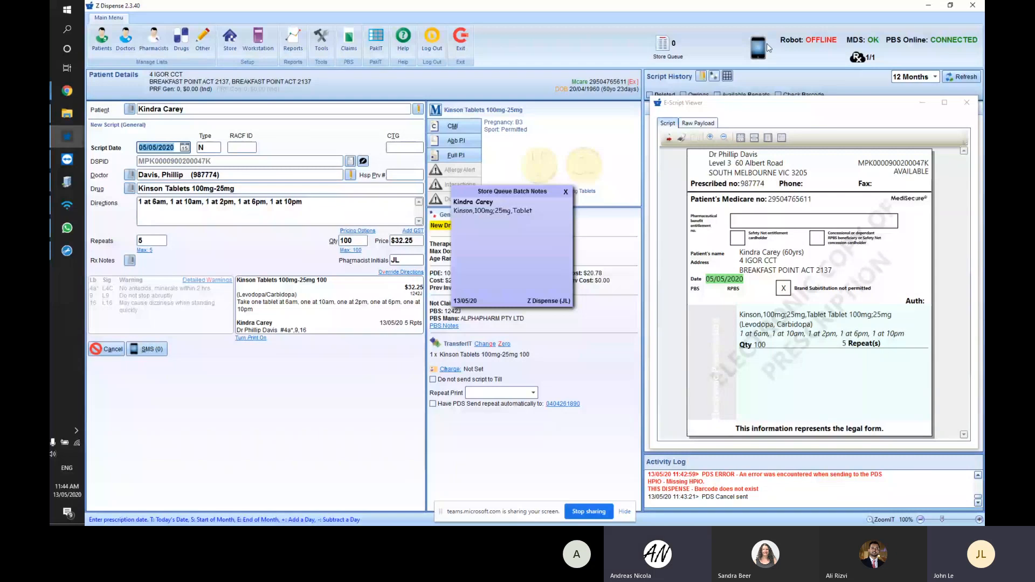
# - Move the E-Script Viewer clear of the activity log and reopen it beside the Kinson script
pyautogui.moveTo(680, 106); pyautogui.dragTo(701, 114)
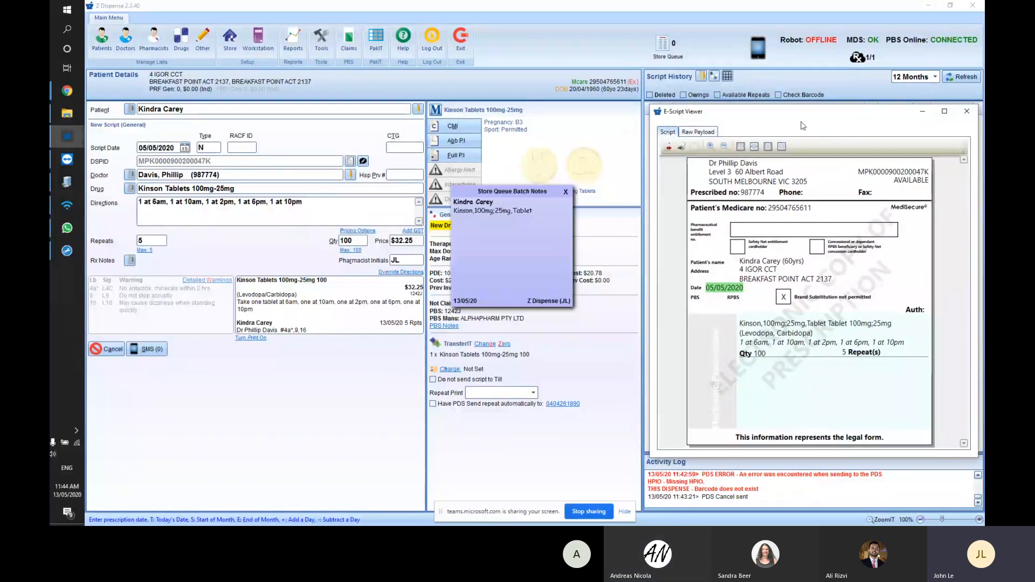
pyautogui.moveTo(808, 152); pyautogui.dragTo(801, 112)
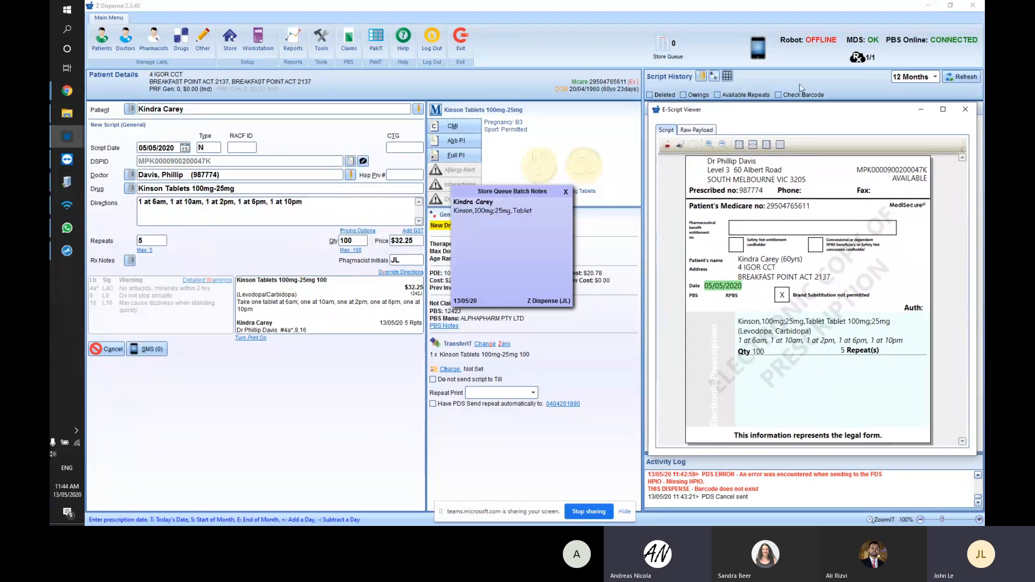
pyautogui.press('Escape')
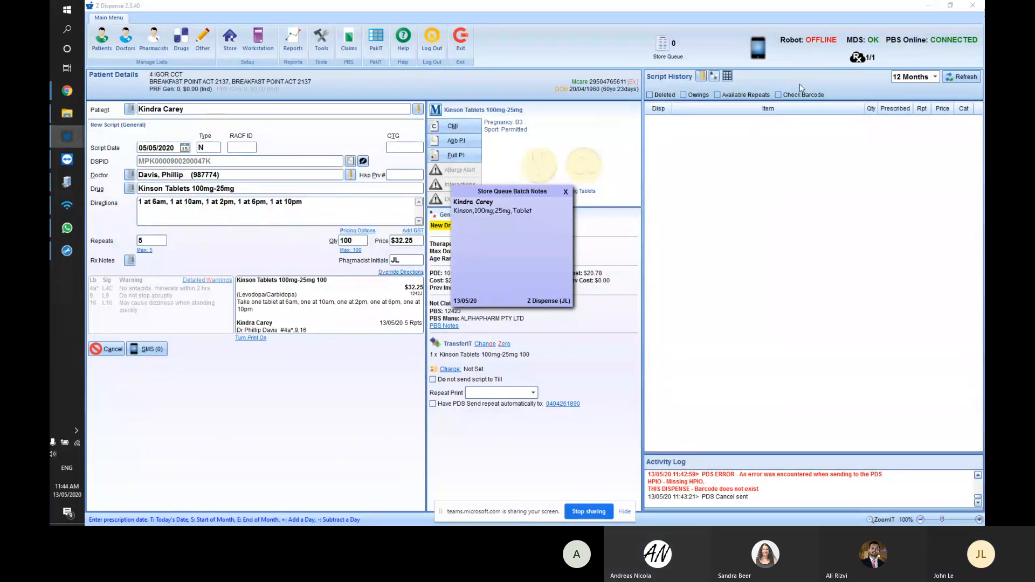
pyautogui.click(862, 59)
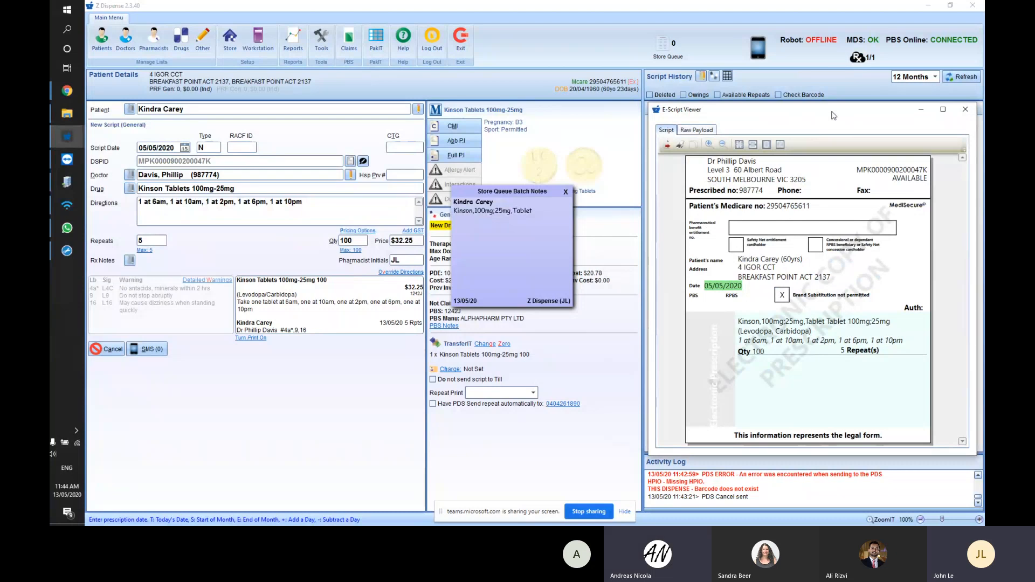
pyautogui.press('Escape')
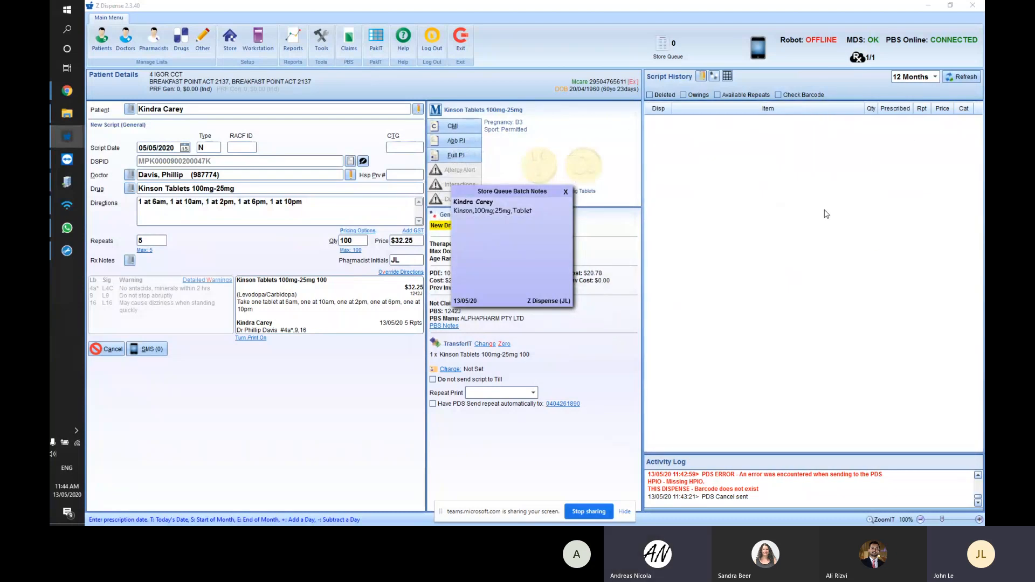
pyautogui.click(861, 57)
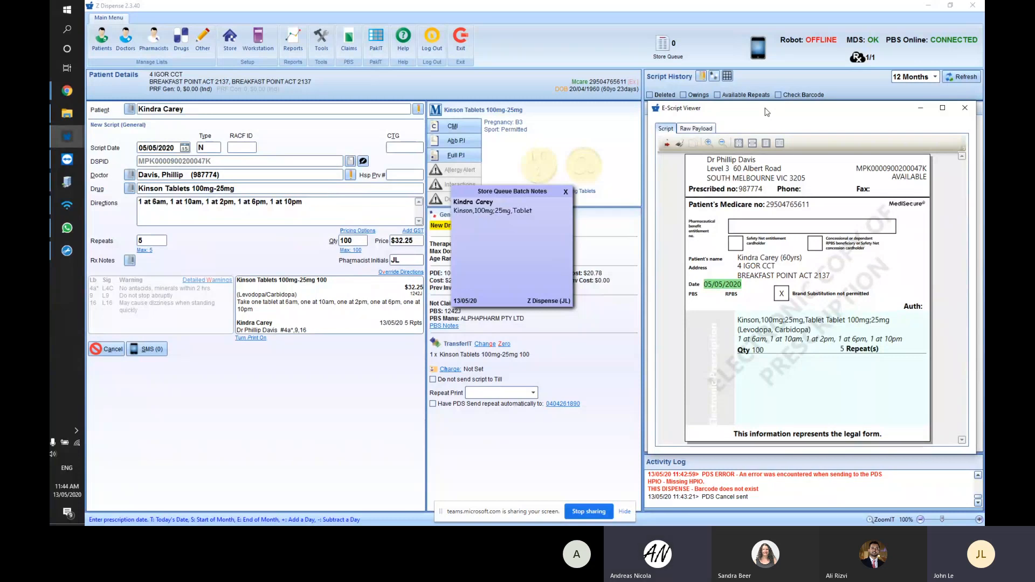
pyautogui.moveTo(767, 112)
pyautogui.mouseDown()
pyautogui.moveTo(728, 112)
pyautogui.moveTo(750, 112)
pyautogui.mouseUp()
pyautogui.moveTo(634, 106); pyautogui.dragTo(222, 297)
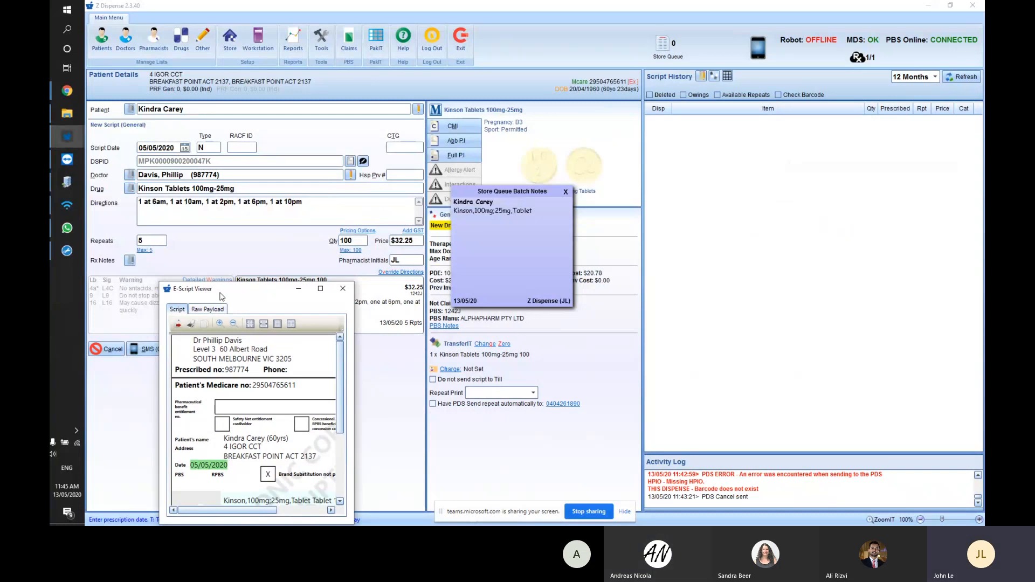
pyautogui.moveTo(222, 294); pyautogui.dragTo(240, 243)
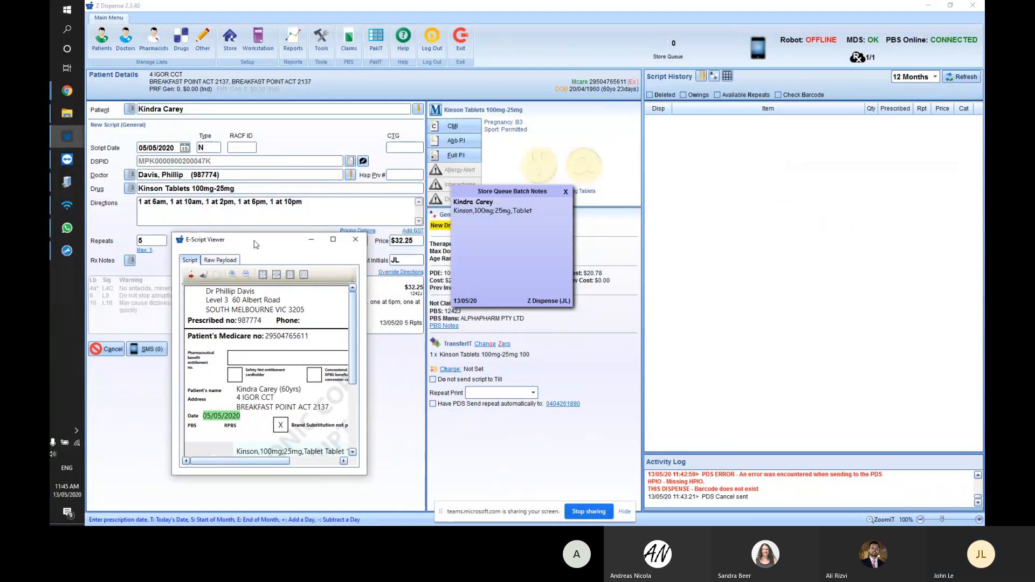
pyautogui.moveTo(258, 245); pyautogui.dragTo(733, 114)
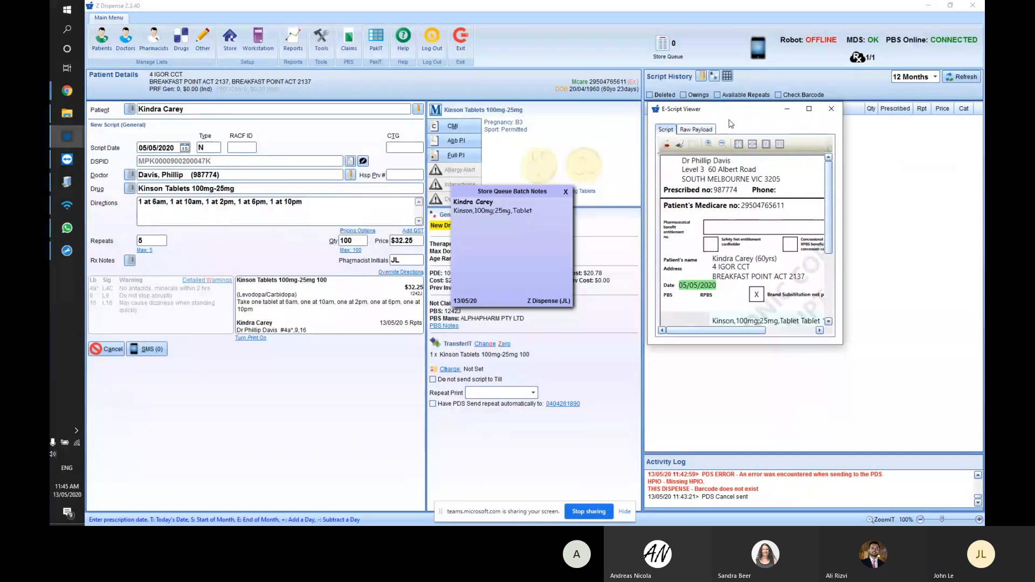
pyautogui.moveTo(842, 346); pyautogui.dragTo(976, 453)
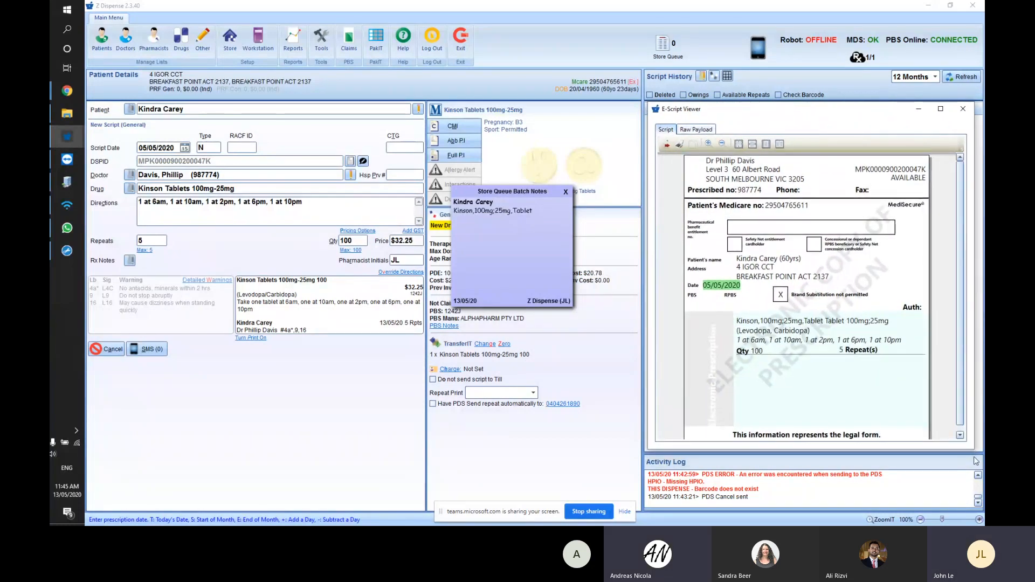
pyautogui.click(266, 208)
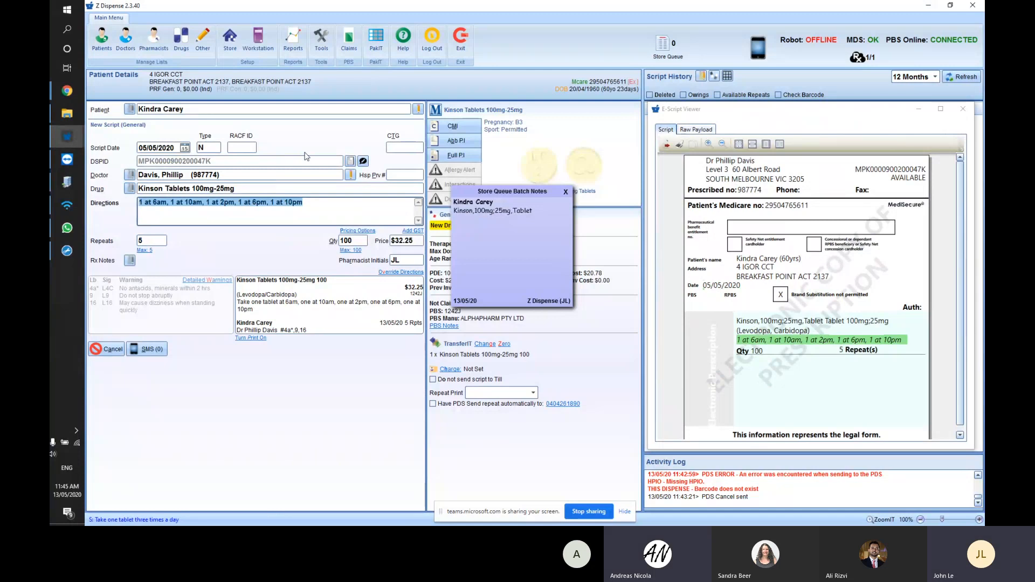
# - Save the Kinson Tablets script at $32.25, then close the e-script viewer and batch notes
pyautogui.press('Return')
pyautogui.press('Return')
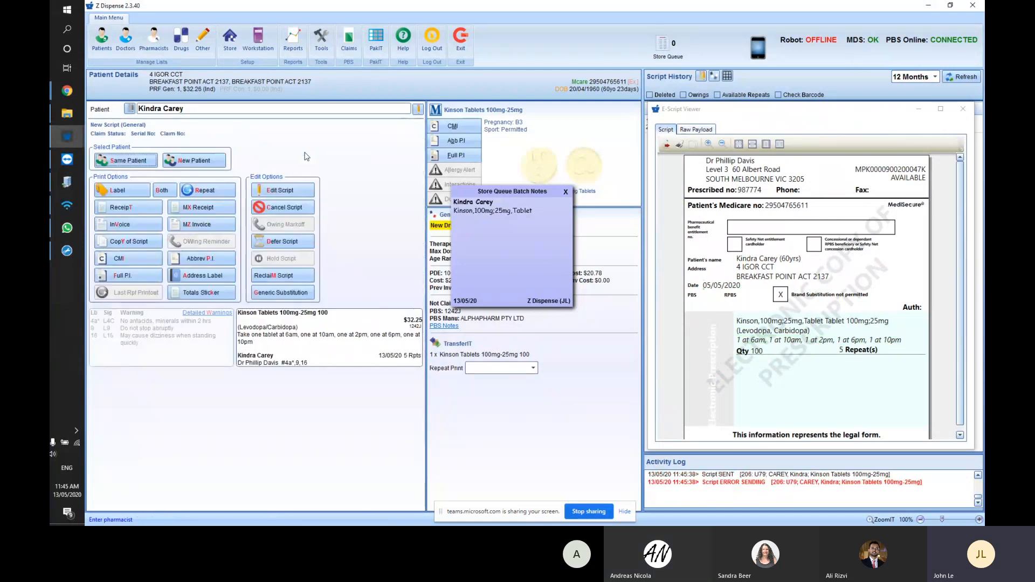
pyautogui.click(963, 109)
pyautogui.click(567, 192)
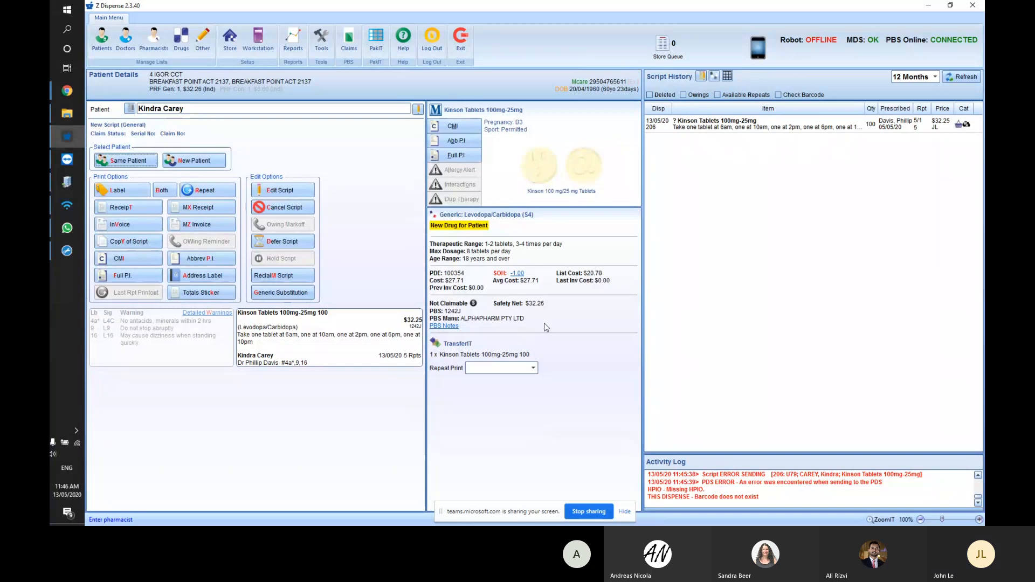
# - Delete the dispensed Kinson Tablets 100mg-25mg script from Script History, confirming with Yes
pyautogui.click(726, 124)
pyautogui.press('Delete')
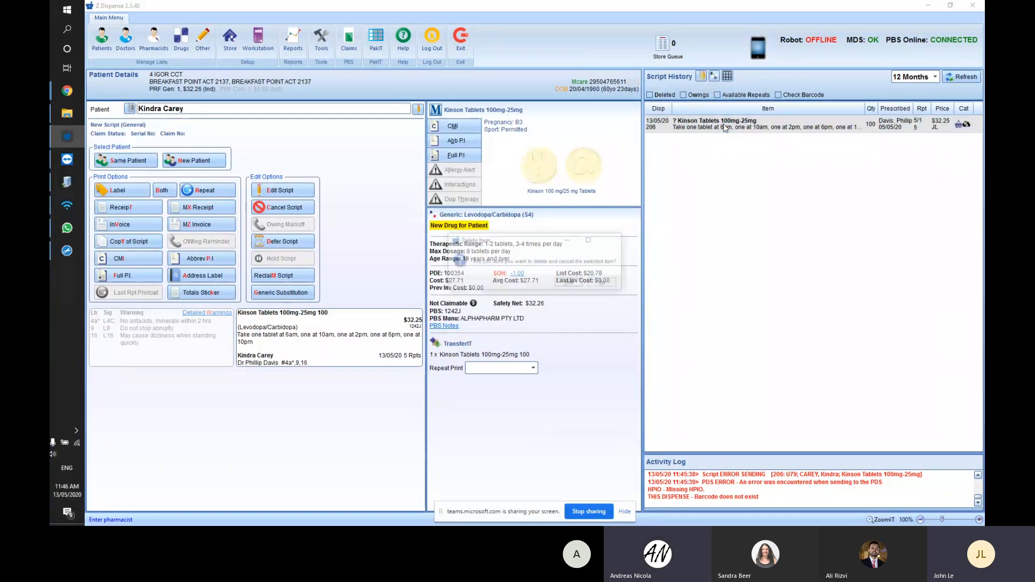
pyautogui.click(561, 284)
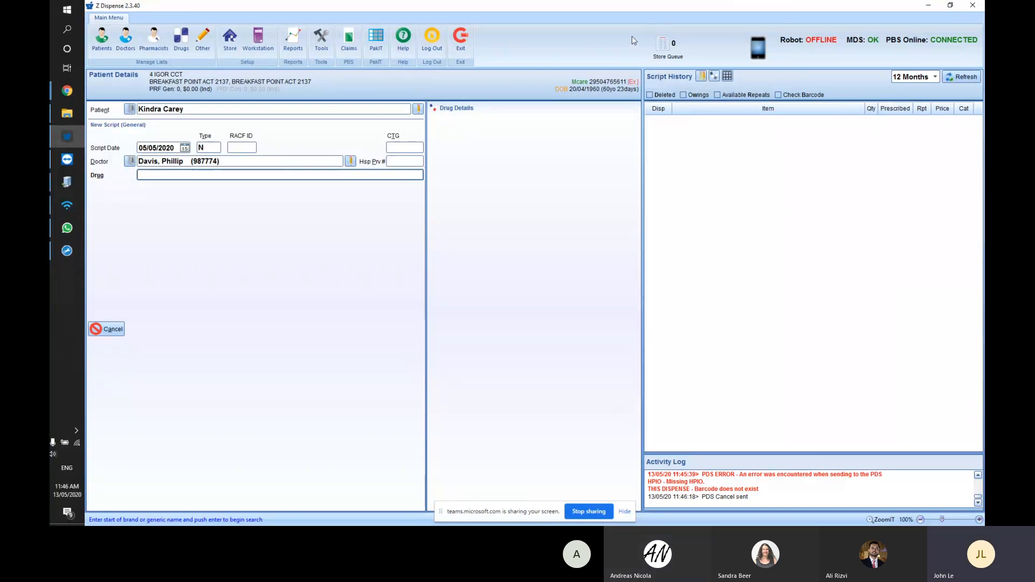
# - Check the store queue, then scan the patient's e-script barcode into the Patient entry
pyautogui.click(663, 43)
pyautogui.click(763, 98)
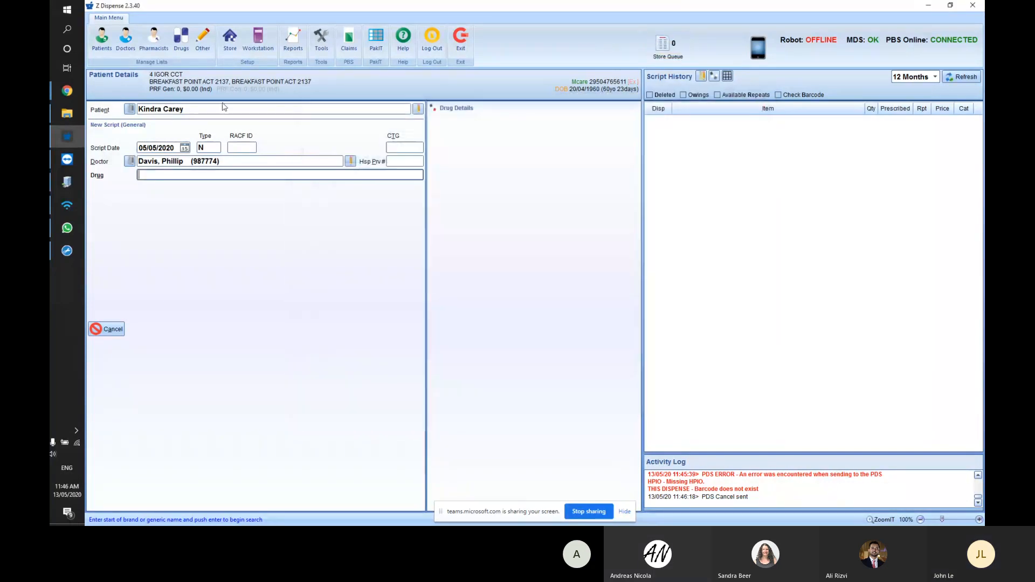
pyautogui.click(224, 107)
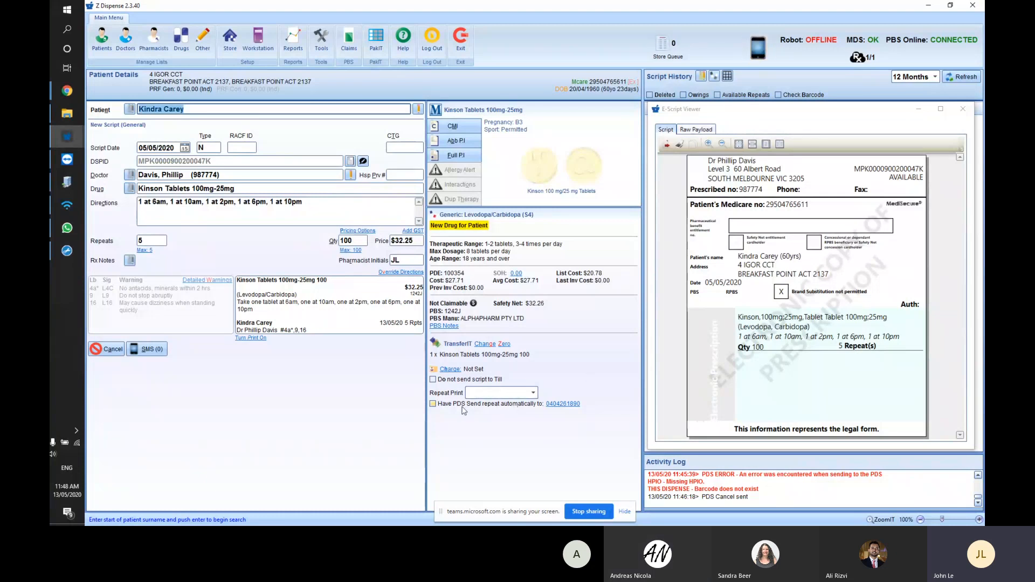
# - Tick 'Do not send electronic address in payload' on the Workstation e-Prescription tab and save
pyautogui.click(432, 404)
pyautogui.click(464, 405)
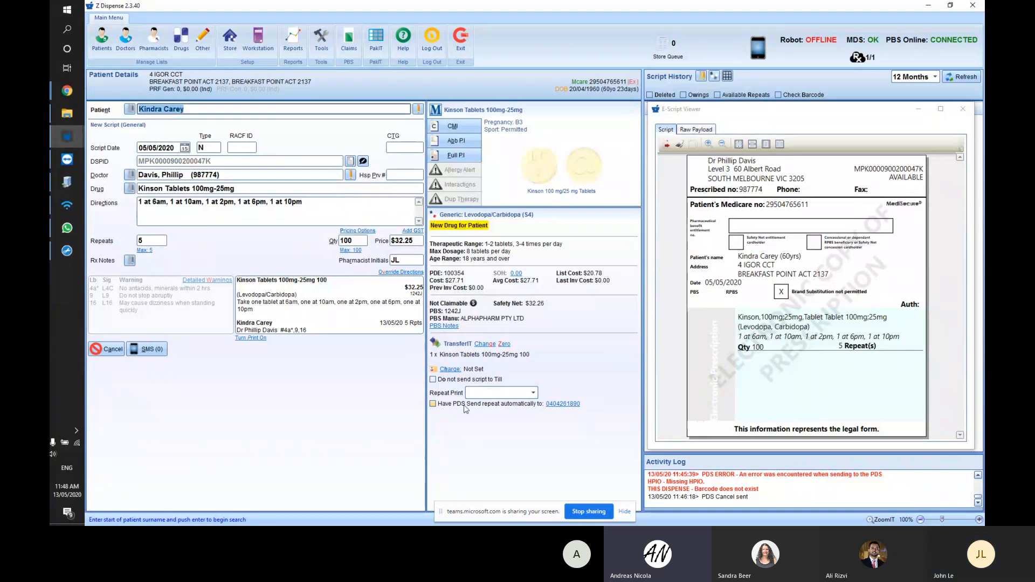
pyautogui.click(265, 41)
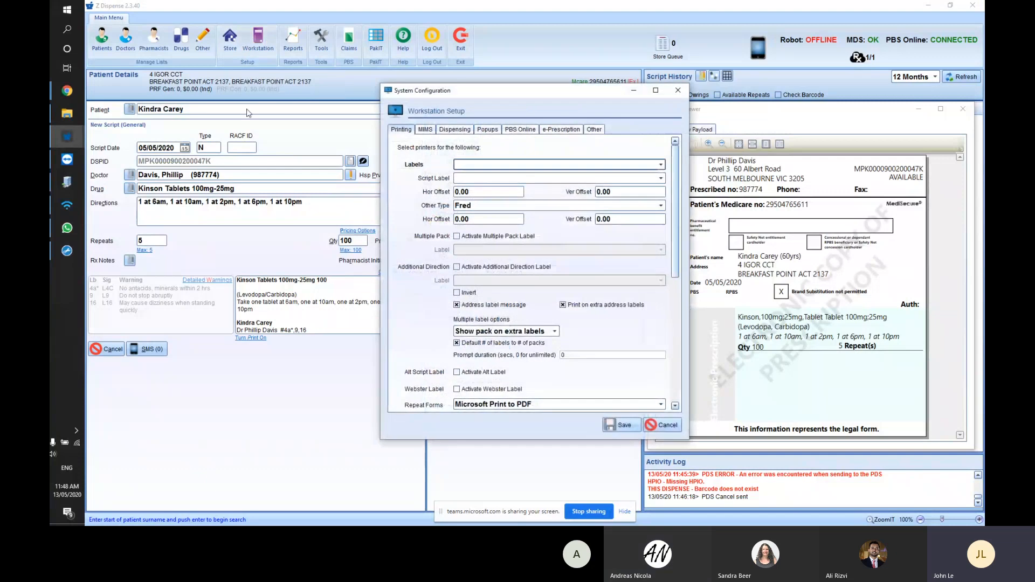
pyautogui.click(560, 129)
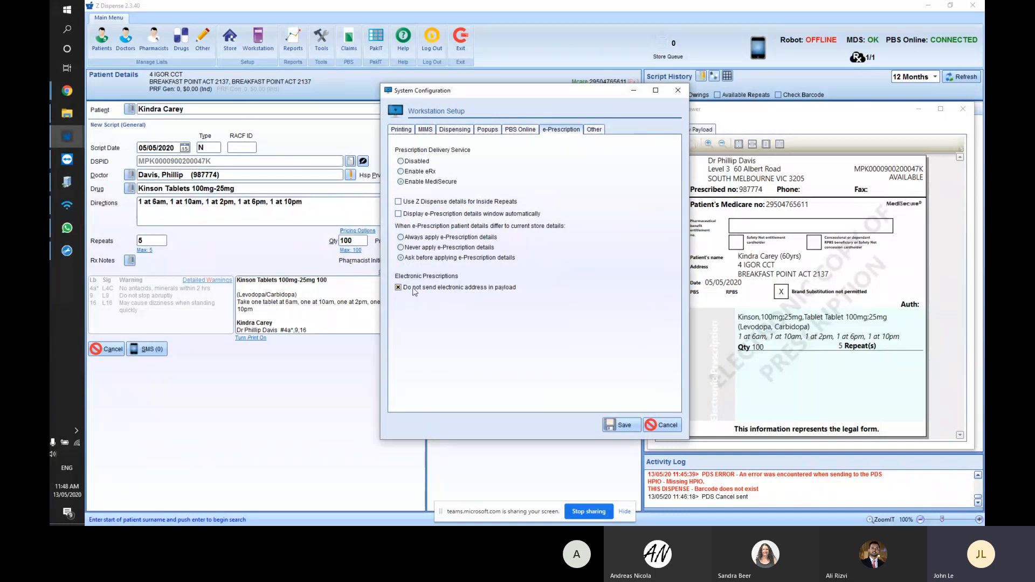
pyautogui.click(399, 288)
pyautogui.click(399, 288)
pyautogui.click(399, 288)
pyautogui.click(620, 425)
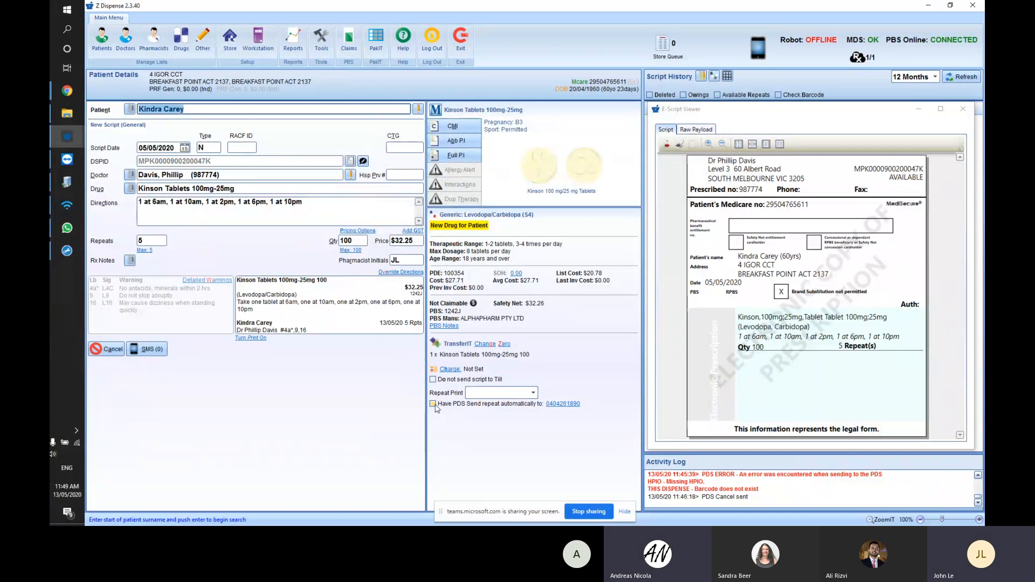
pyautogui.click(433, 404)
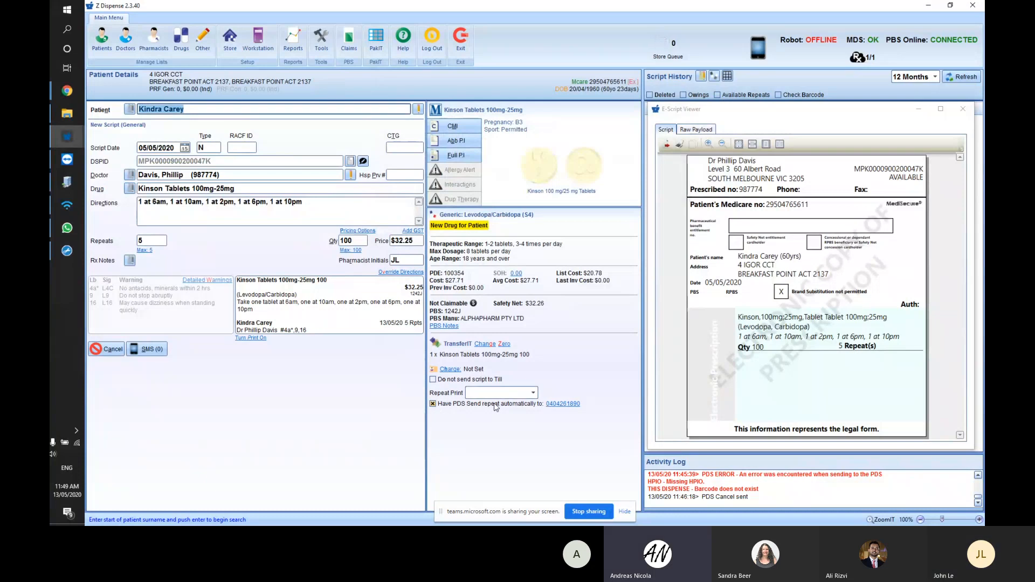
pyautogui.click(433, 404)
pyautogui.click(462, 406)
pyautogui.click(217, 207)
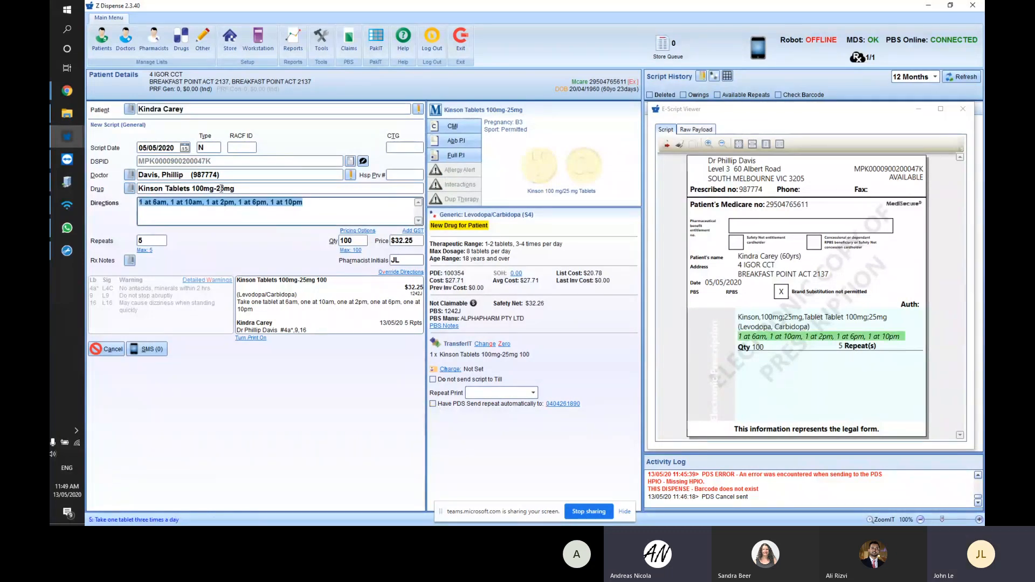
pyautogui.press('Tab')
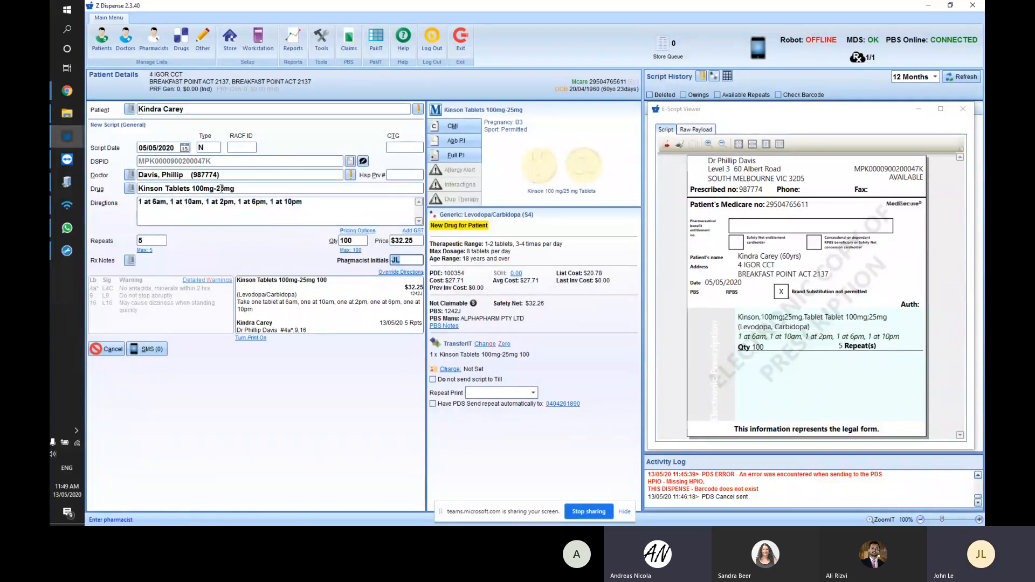
pyautogui.click(452, 408)
# - Turn automatic PDS repeat sending back on and nudge the e-script viewer beside the Kinson script
pyautogui.click(444, 404)
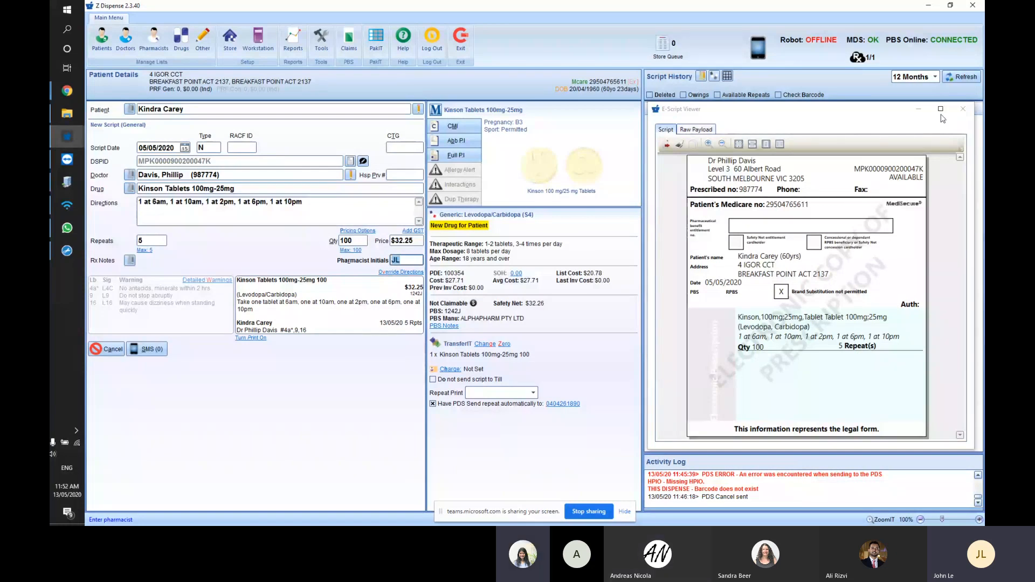
pyautogui.moveTo(941, 115); pyautogui.dragTo(943, 118)
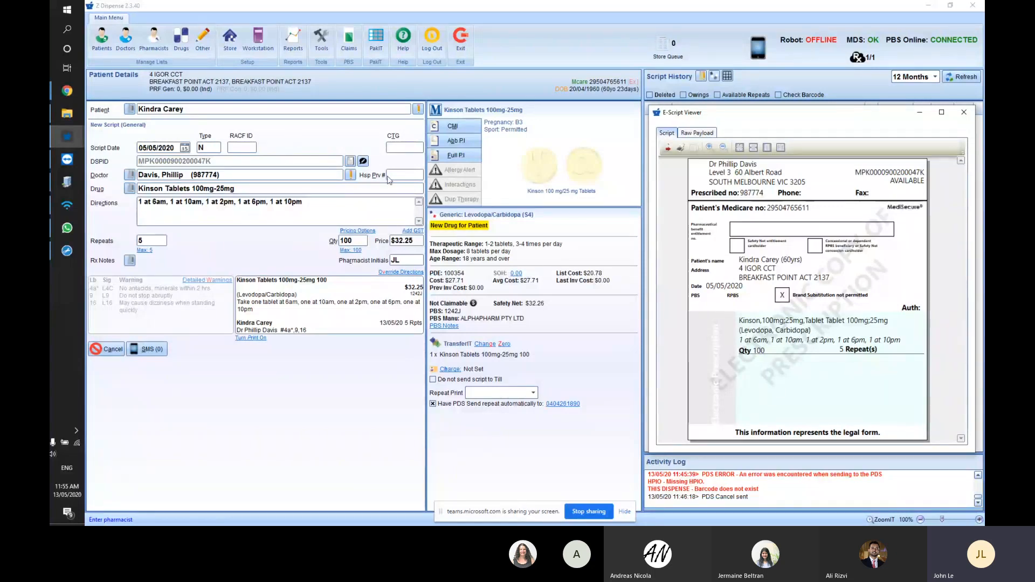
# - Enter 'Give with food' as the This Supply annotation for the electronic script
pyautogui.click(363, 161)
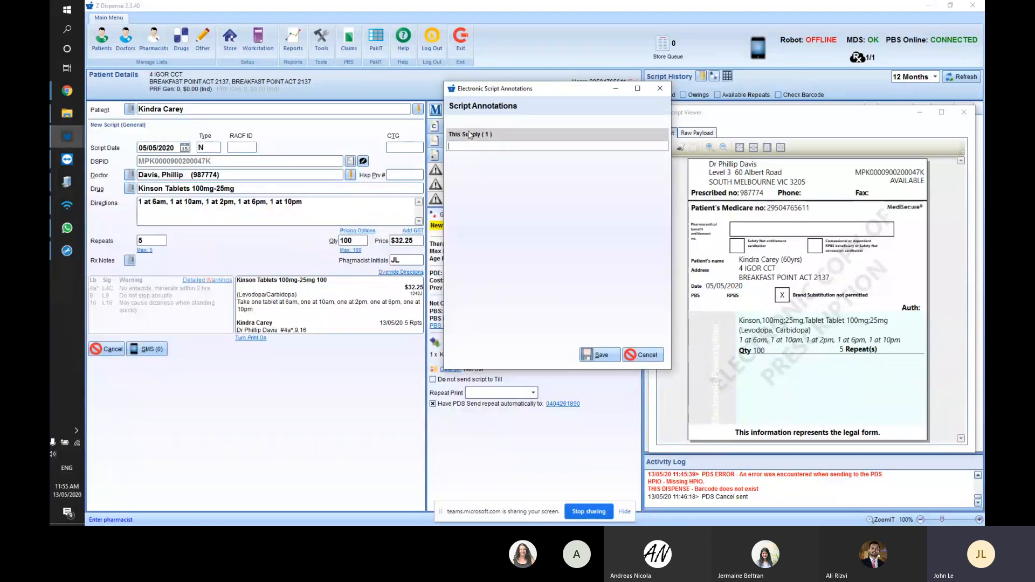
pyautogui.write('Give with food')
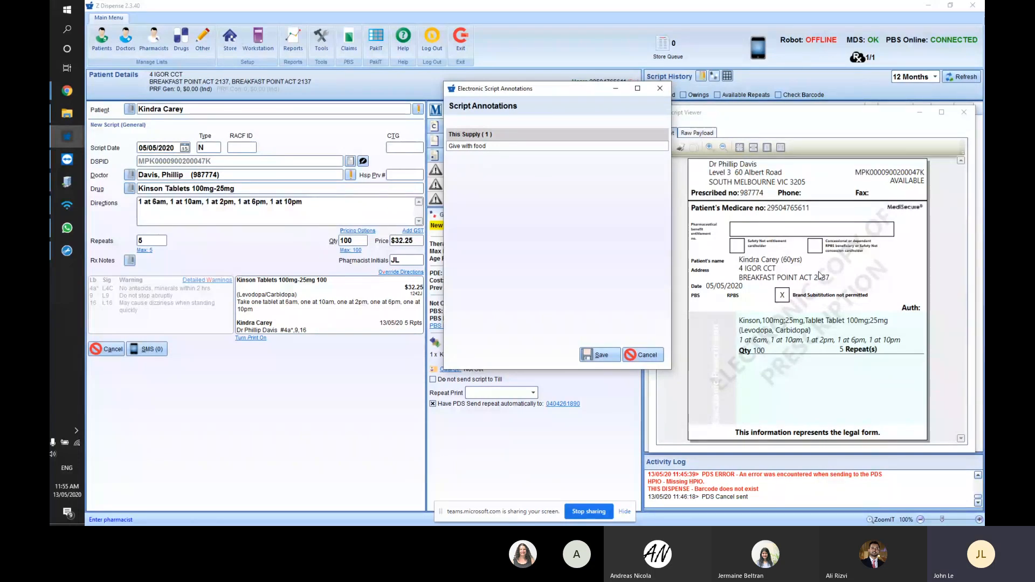
pyautogui.moveTo(491, 146); pyautogui.dragTo(452, 150)
pyautogui.click(519, 157)
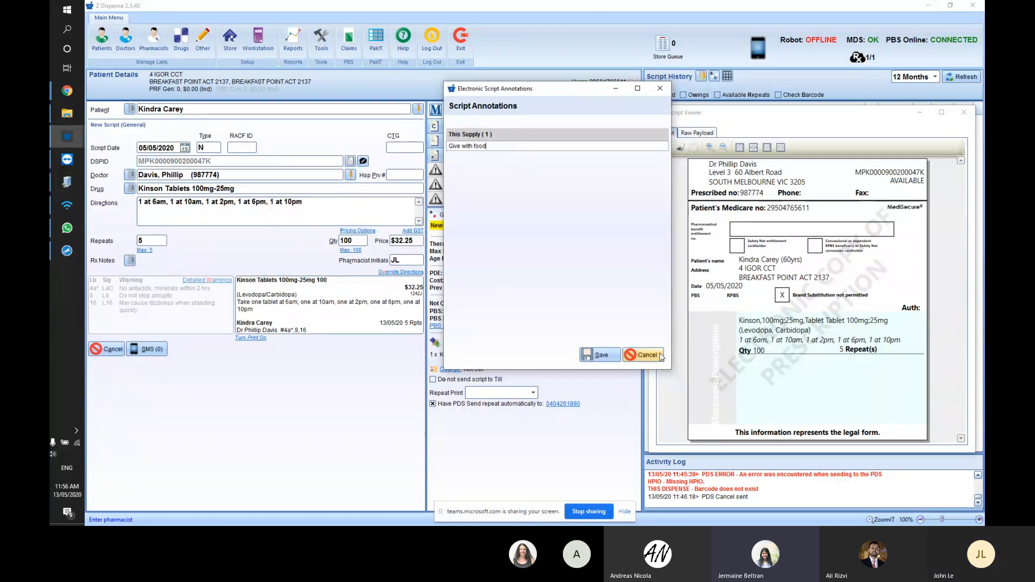
# - Cancel the 'Give with food' annotation, then step from Patient to Drug and Directions to compare with the e-script
pyautogui.click(644, 355)
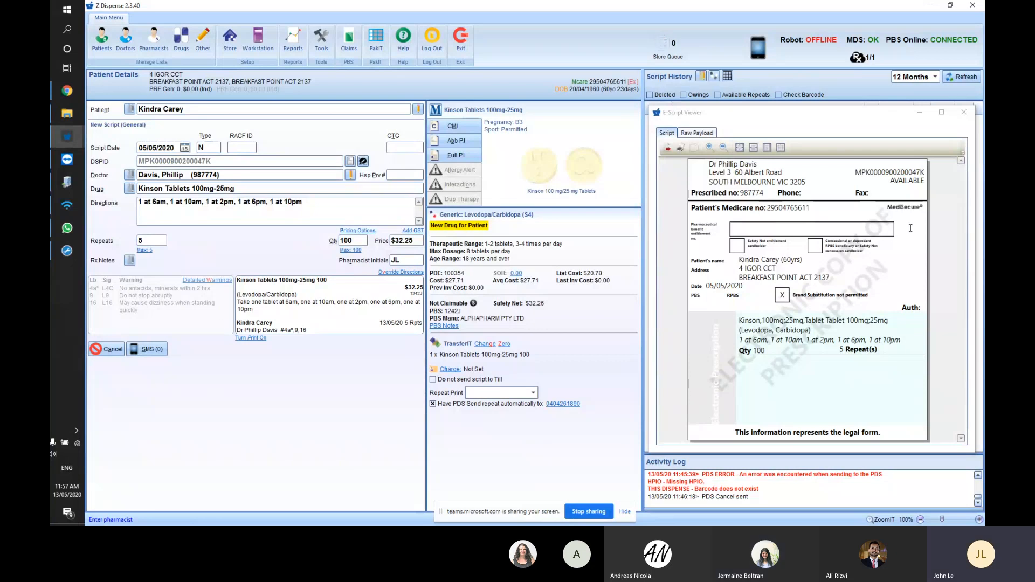
pyautogui.press('Return')
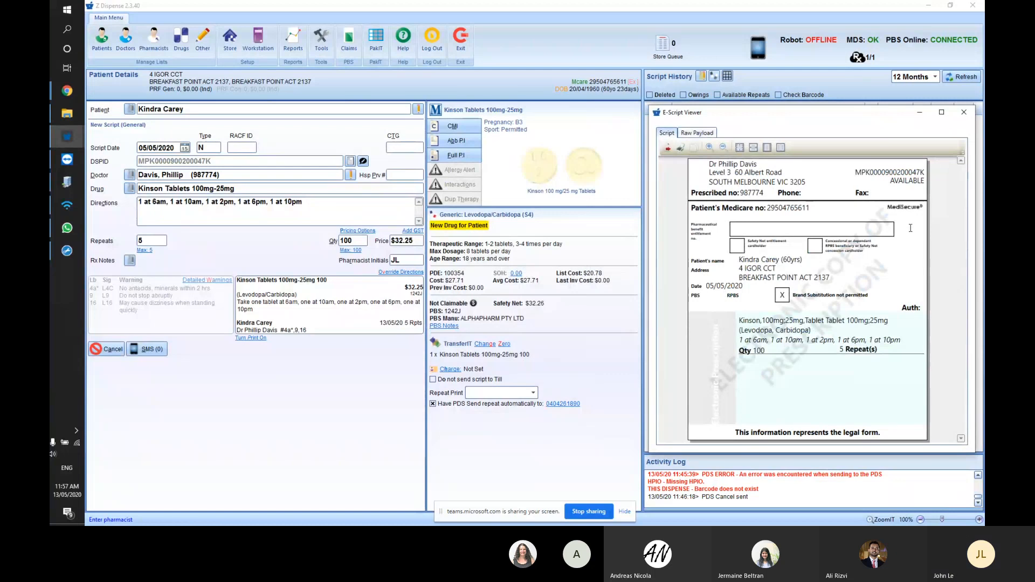
pyautogui.click(183, 108)
pyautogui.press('Return')
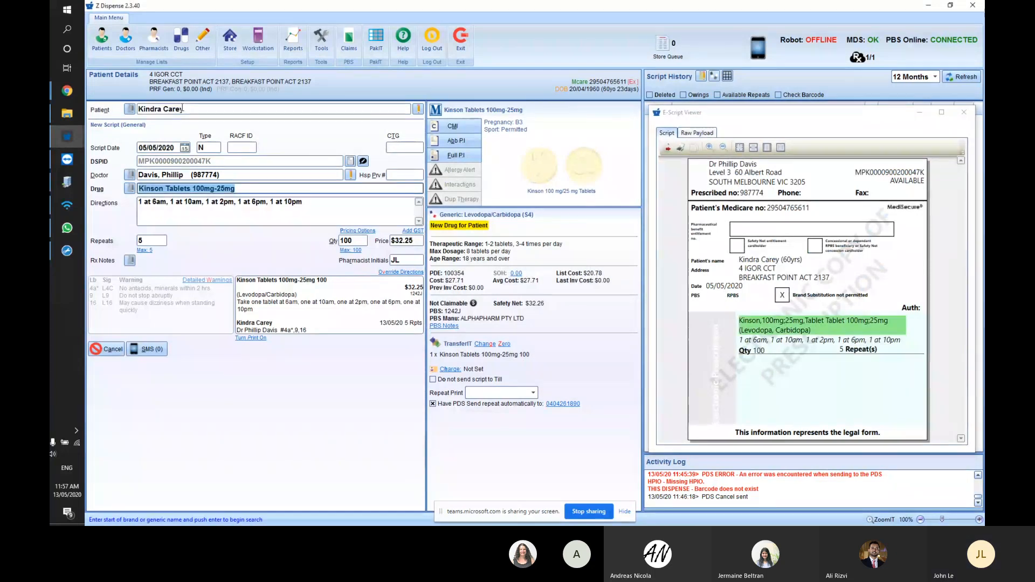
pyautogui.press('Return')
pyautogui.press('Return')
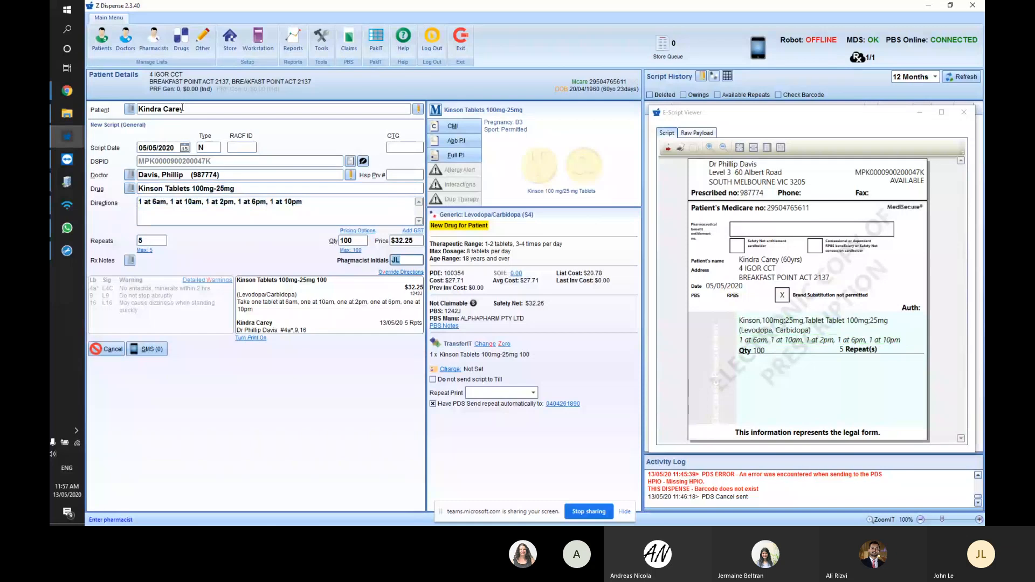
pyautogui.hotkey('shift', 'Tab')
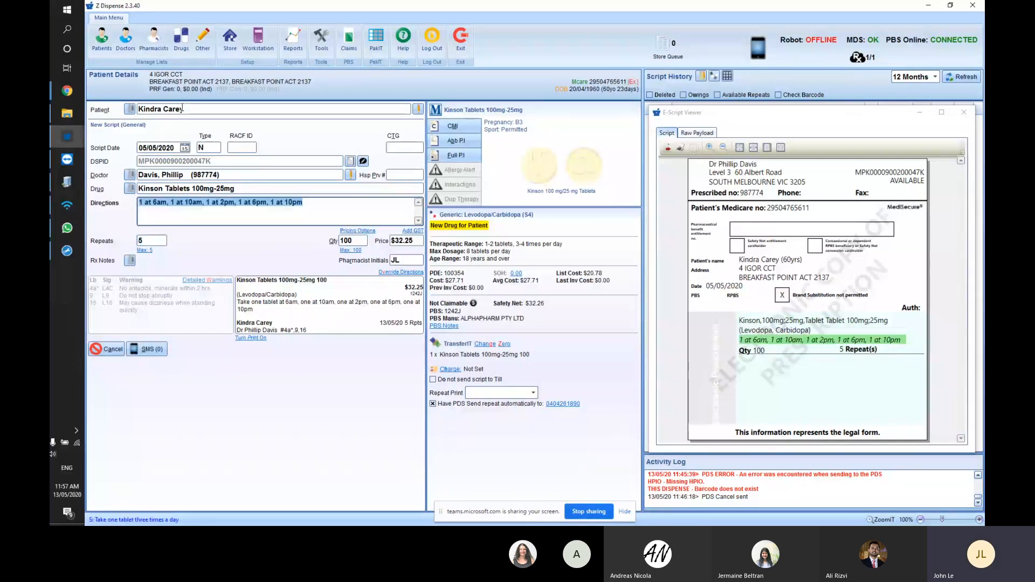
pyautogui.hotkey('shift', 'Tab')
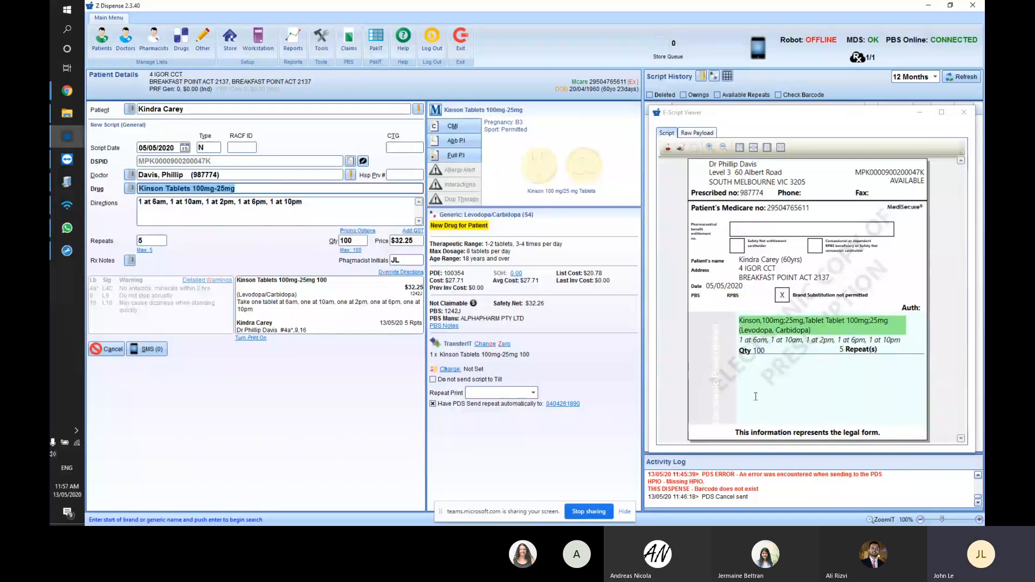
# - Confirm the Store Queue holds no batches, then close the e-script to clear the dispense form
pyautogui.click(668, 51)
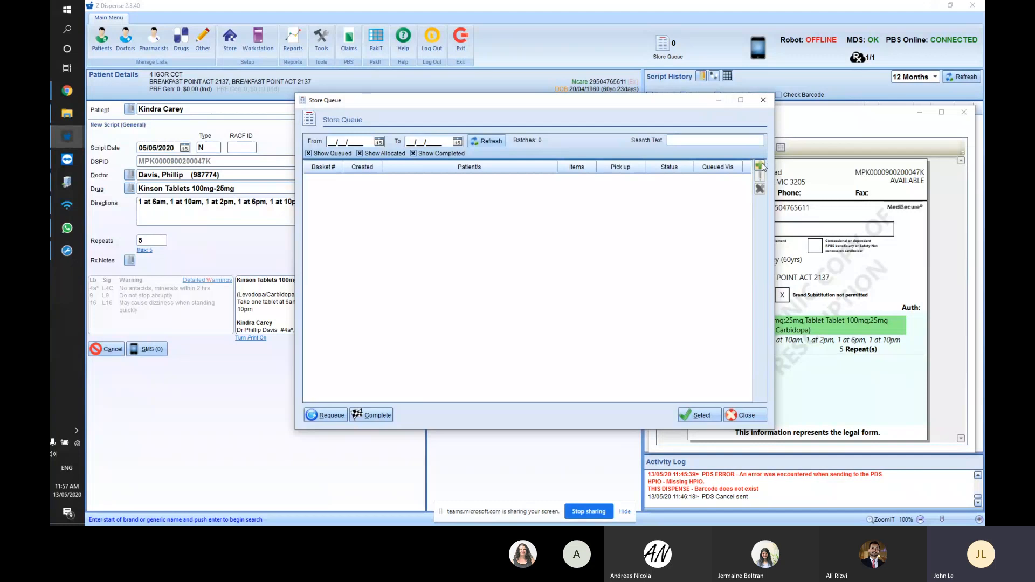
pyautogui.click(763, 100)
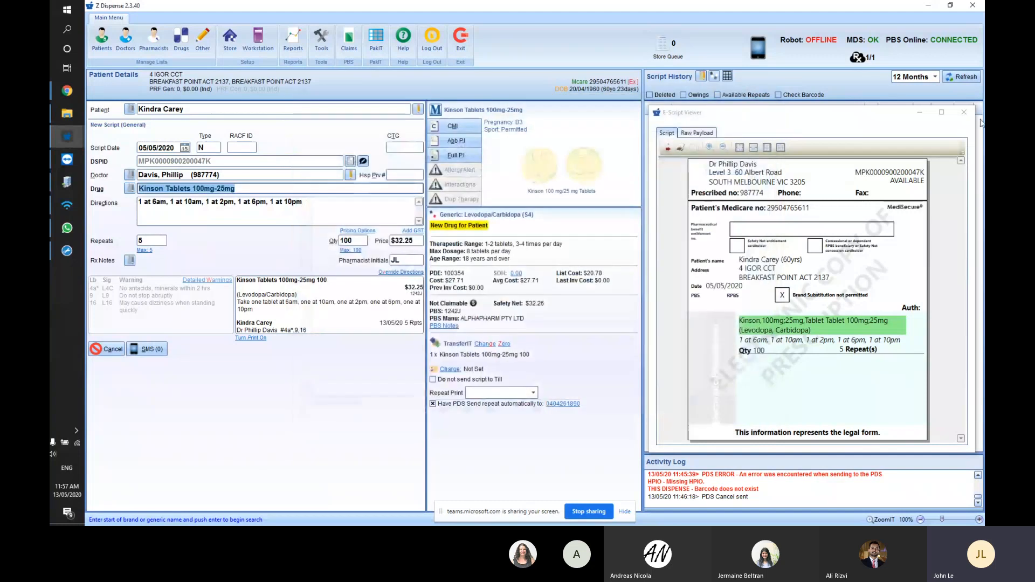
pyautogui.click(964, 112)
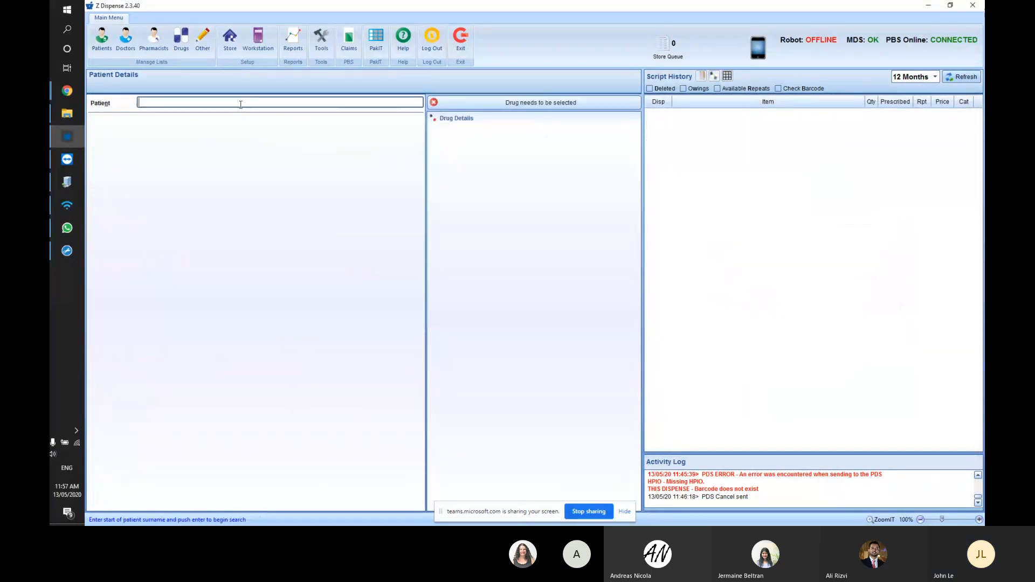
# - Search patients by surname and load the second matching patient's record
pyautogui.write('smith')
pyautogui.press('Return')
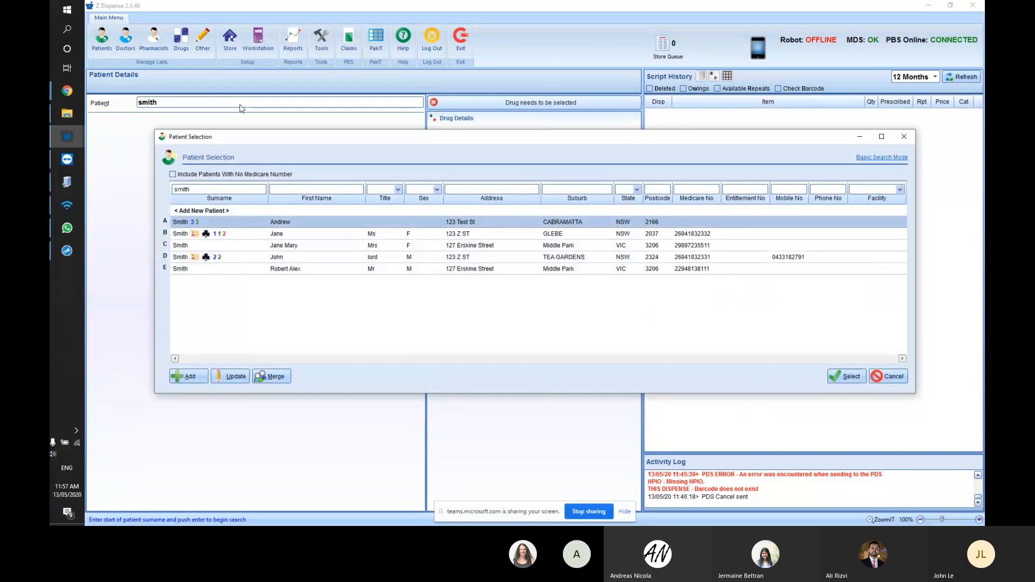
pyautogui.press('Down')
pyautogui.press('Return')
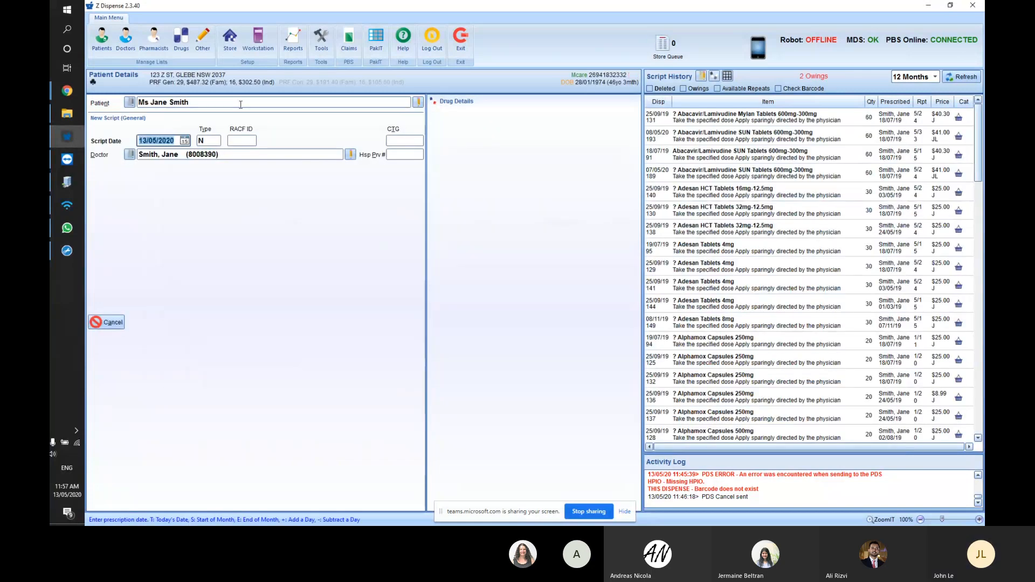
# - Print the top script-history item to a PDF saved as test 4
pyautogui.doubleClick(736, 115)
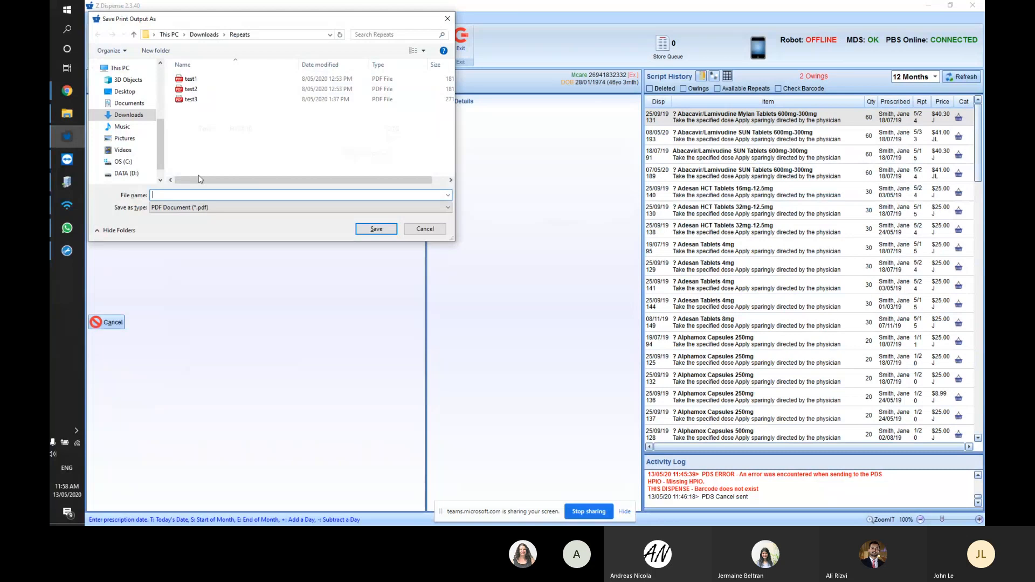
pyautogui.write('test')
pyautogui.press('Escape')
pyautogui.press('Return')
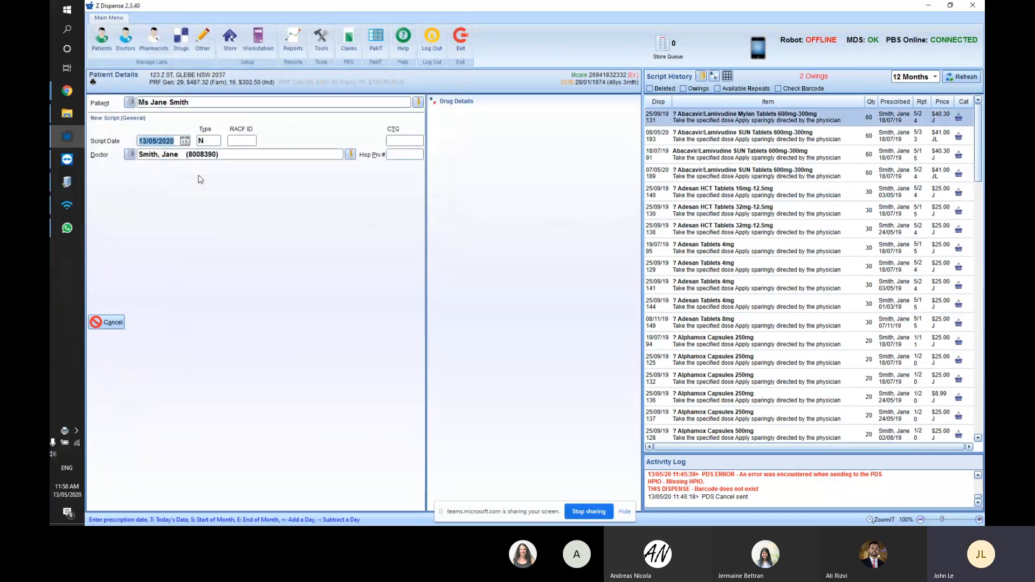
# - Review the test 4 PDF in Downloads\Repeats, then reopen Z Dispense's empty Store Queue
pyautogui.click(63, 120)
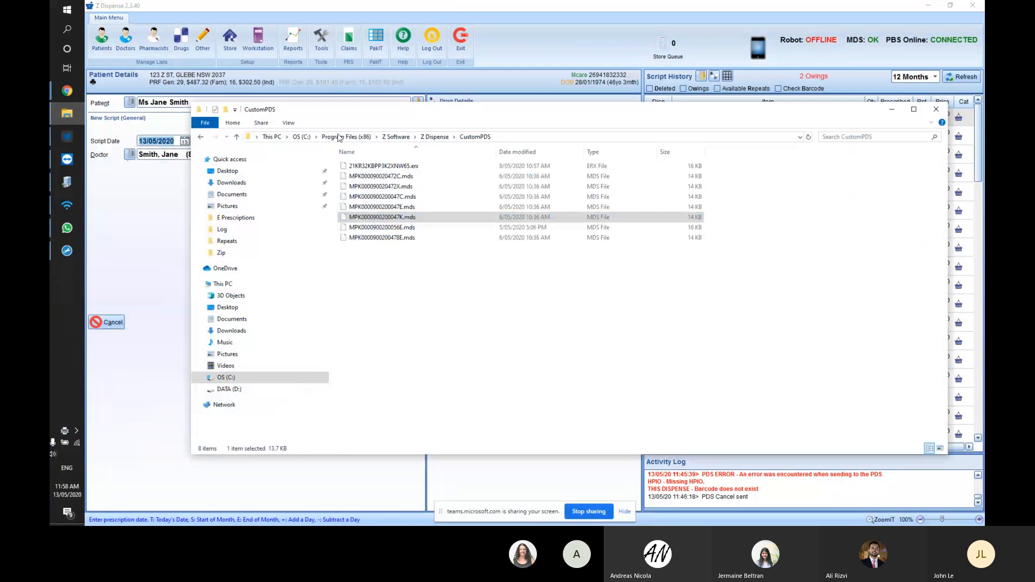
pyautogui.click(231, 182)
pyautogui.doubleClick(353, 190)
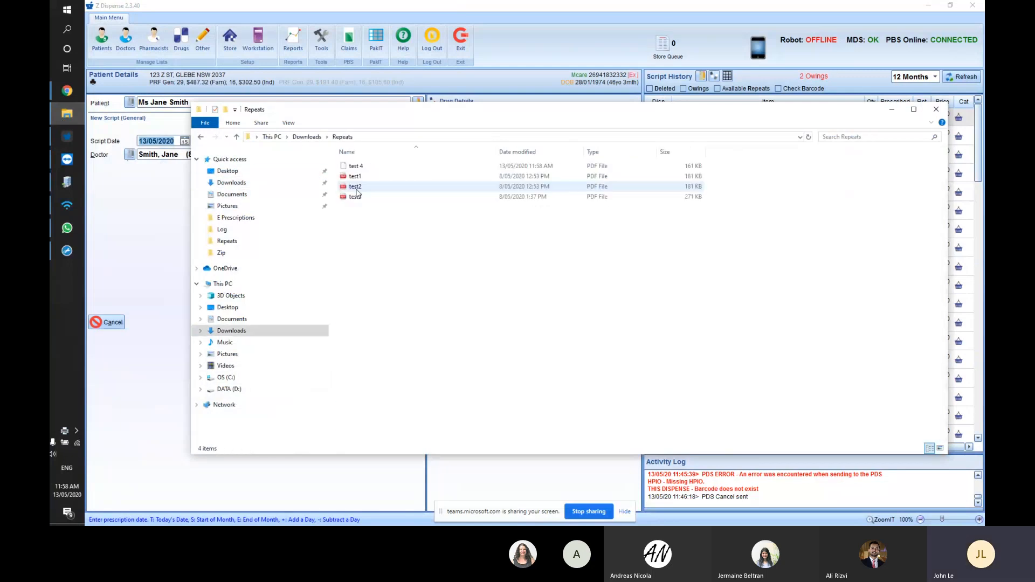
pyautogui.doubleClick(356, 166)
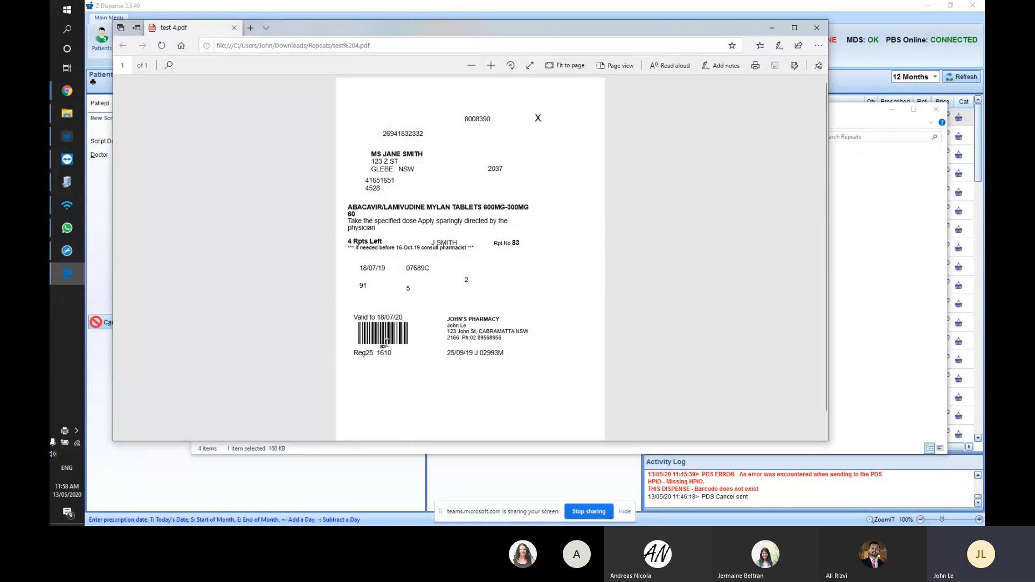
pyautogui.click(404, 5)
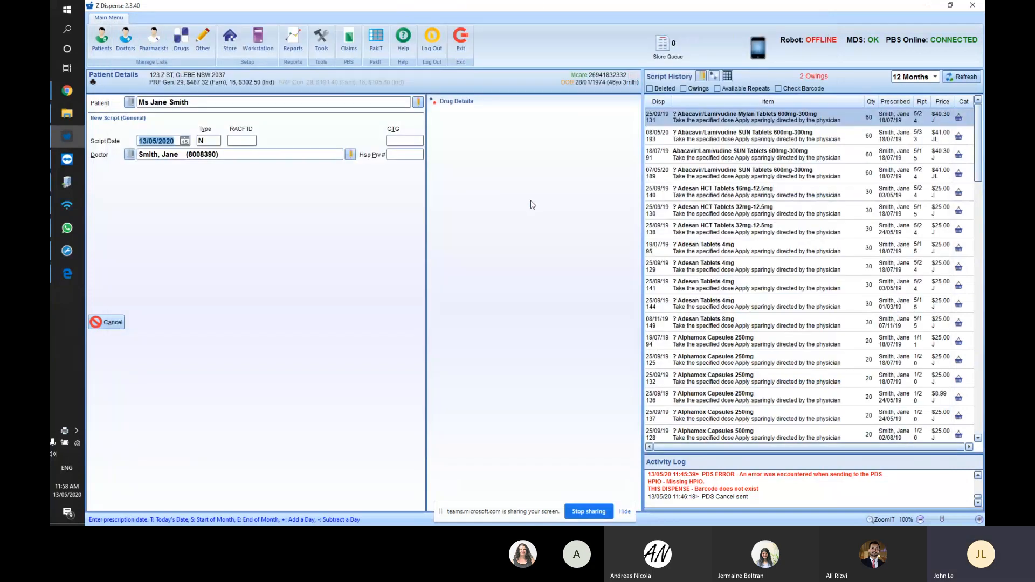
pyautogui.click(663, 46)
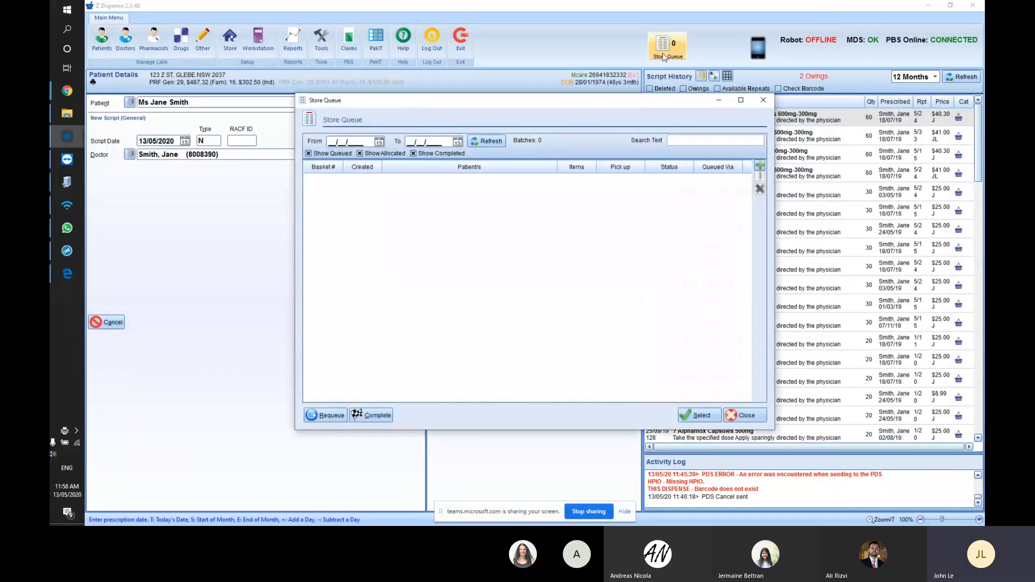
# - Start a new queue batch and browse to C:\Program Files (x86)\Z Software\Z Dispense\CustomPDS
pyautogui.click(761, 166)
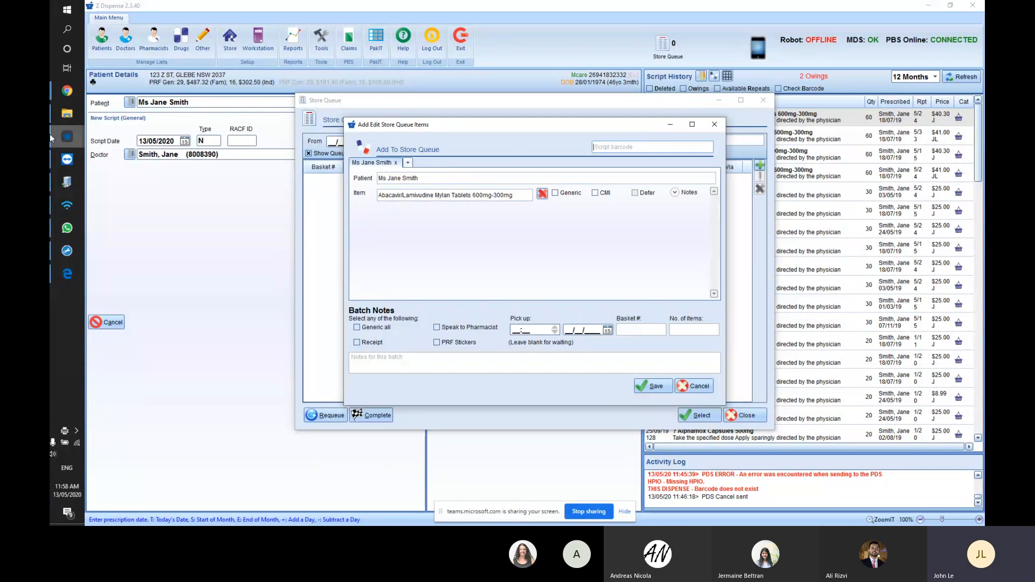
pyautogui.click(66, 114)
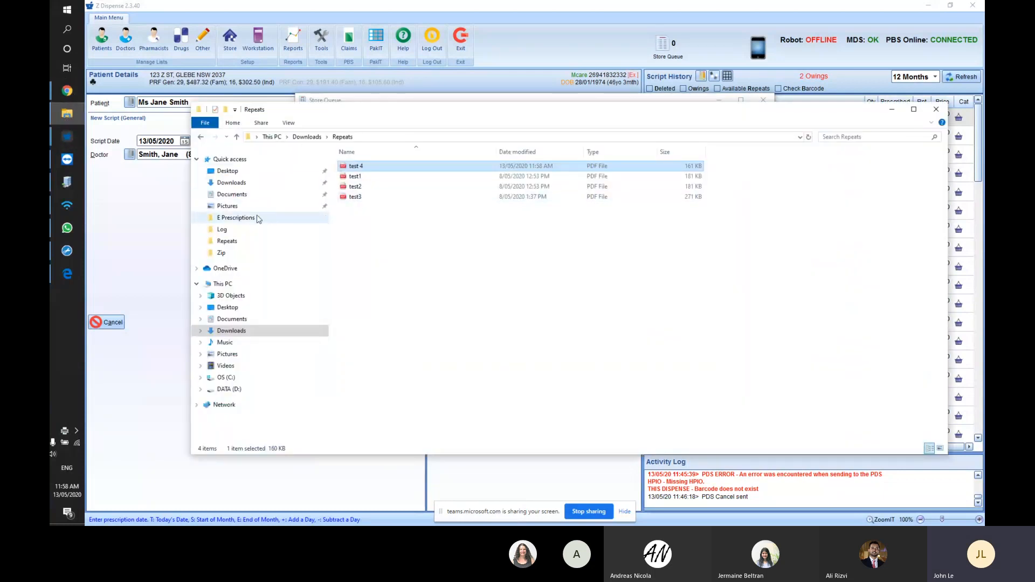
pyautogui.click(230, 378)
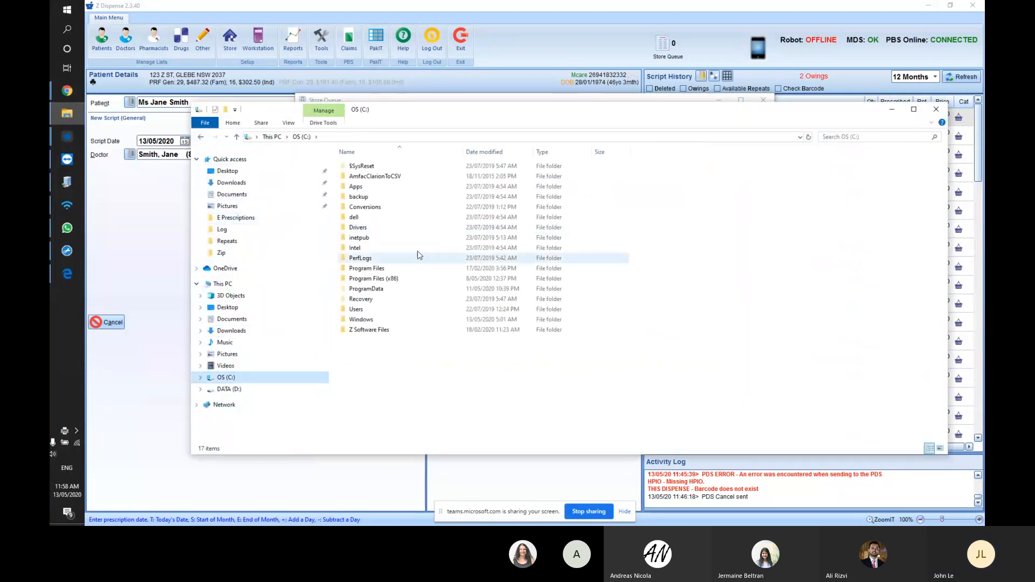
pyautogui.doubleClick(370, 273)
pyautogui.click(380, 360)
pyautogui.press('z')
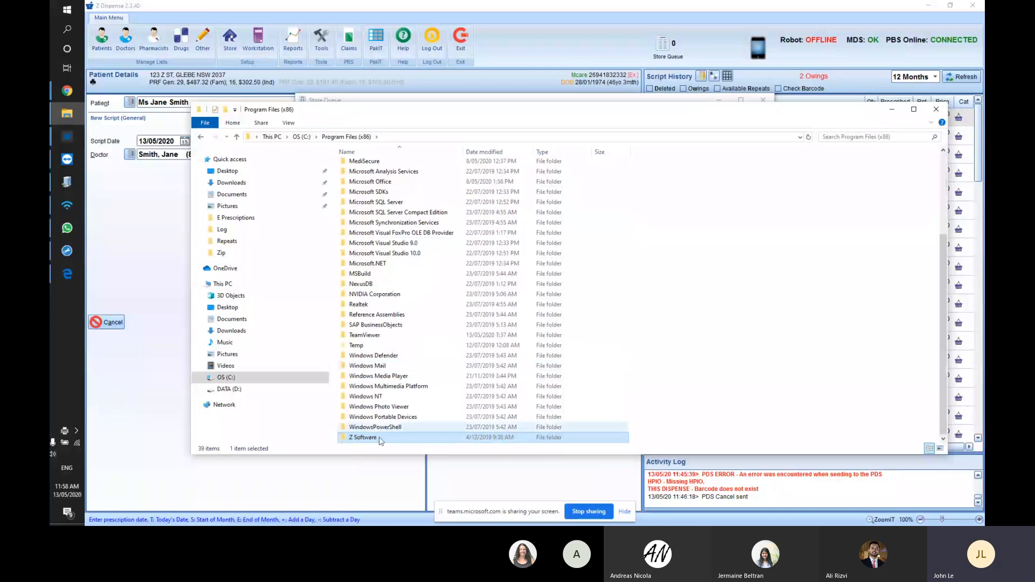
pyautogui.doubleClick(382, 439)
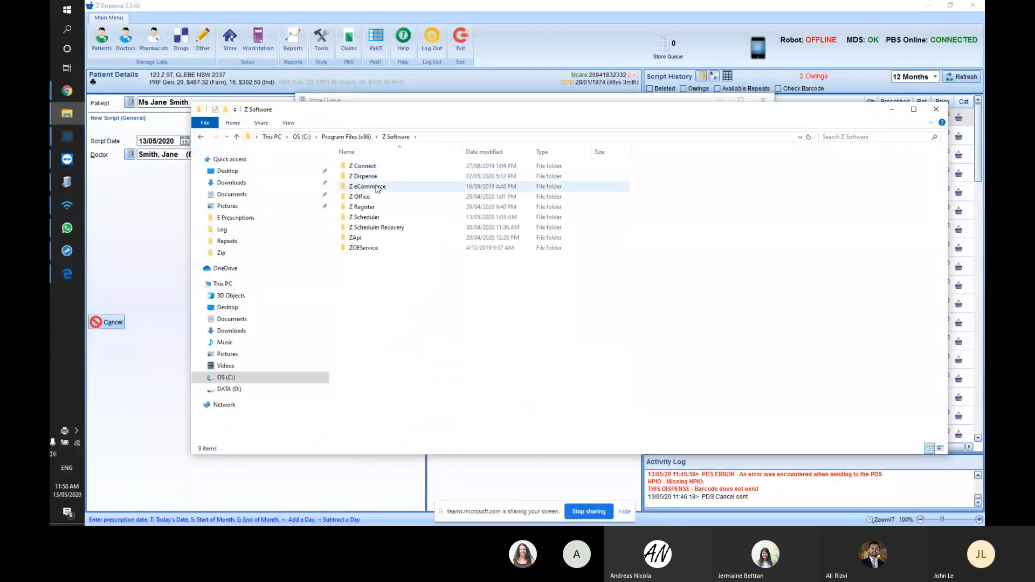
pyautogui.doubleClick(371, 177)
pyautogui.doubleClick(364, 176)
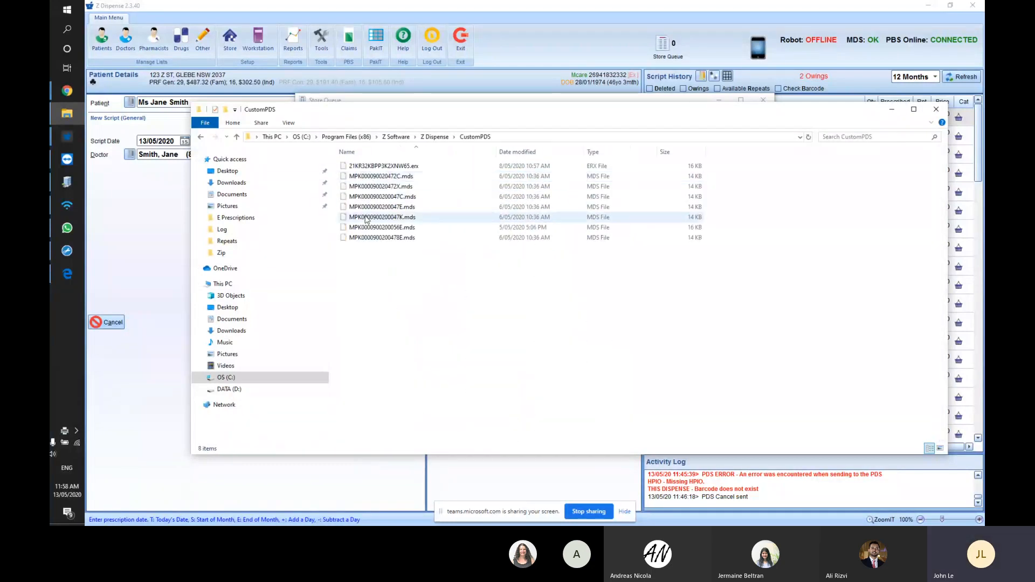
# - Enter the copied .mds file name as the script barcode, adding the Kinson 100mg;25mg Tablet e-script
pyautogui.click(369, 217)
pyautogui.click(372, 217)
pyautogui.hotkey('ctrl', 'c')
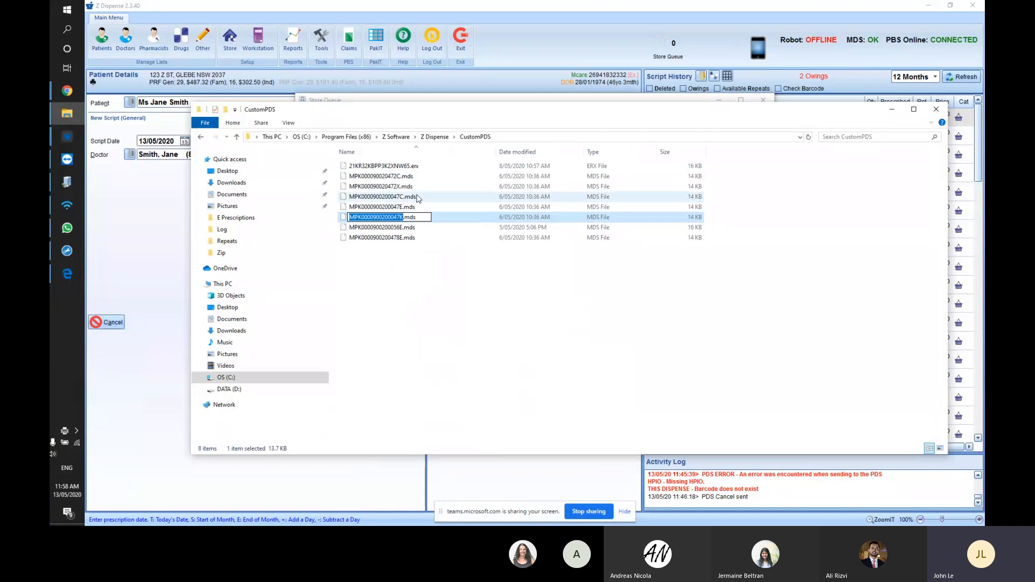
pyautogui.click(438, 100)
pyautogui.hotkey('ctrl', 'v')
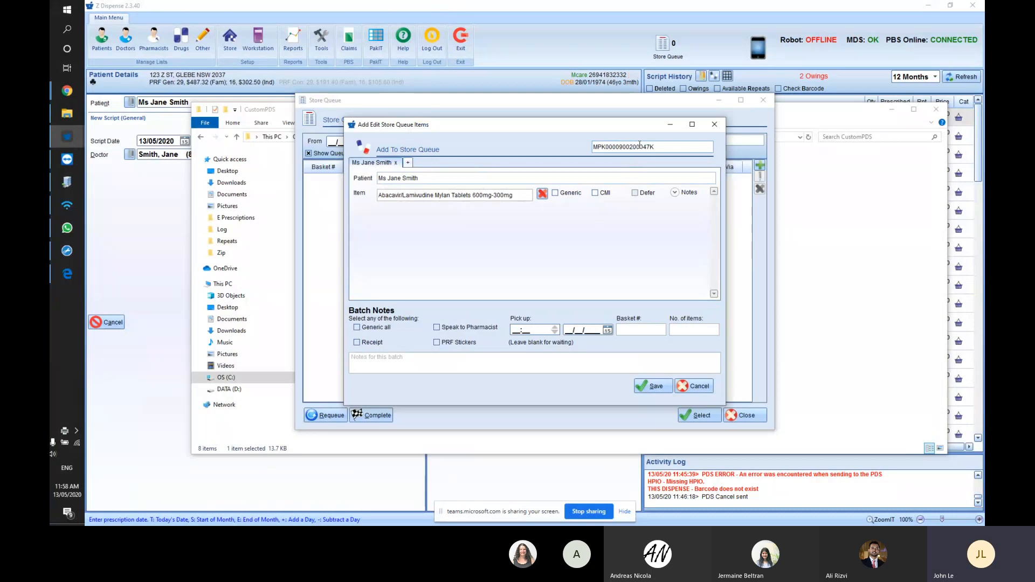
pyautogui.press('Return')
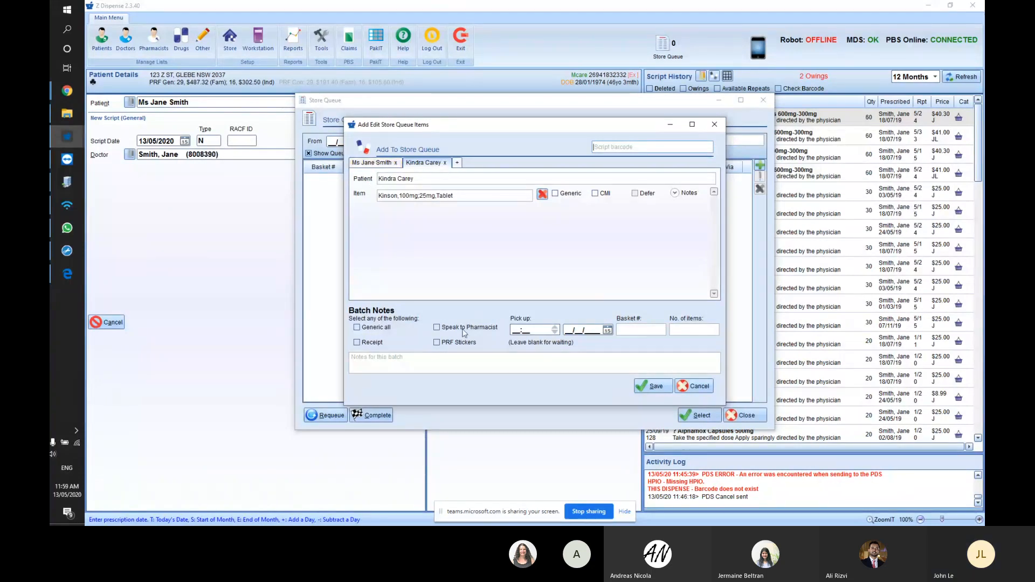
# - Save the batch with note 'Wants mersyndol night as well' and Speak to Pharmacist ticked
pyautogui.click(458, 364)
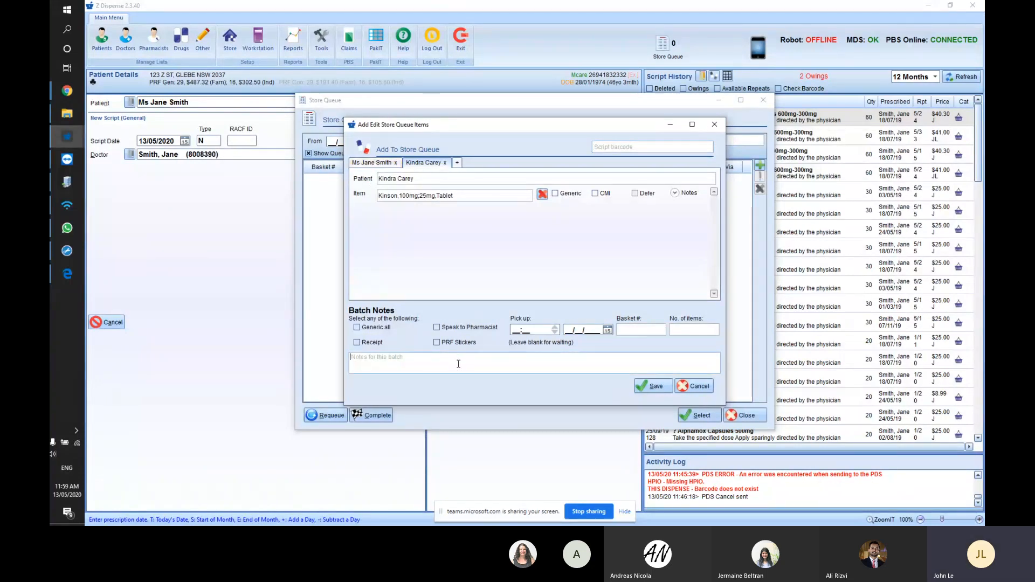
pyautogui.write('Wants mersyndol night as well')
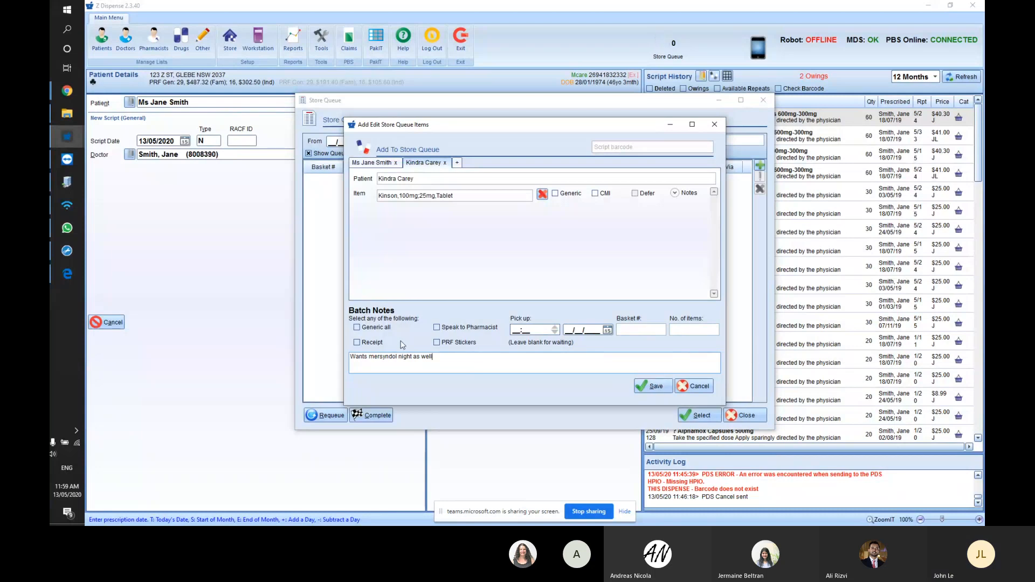
pyautogui.click(437, 327)
pyautogui.click(653, 387)
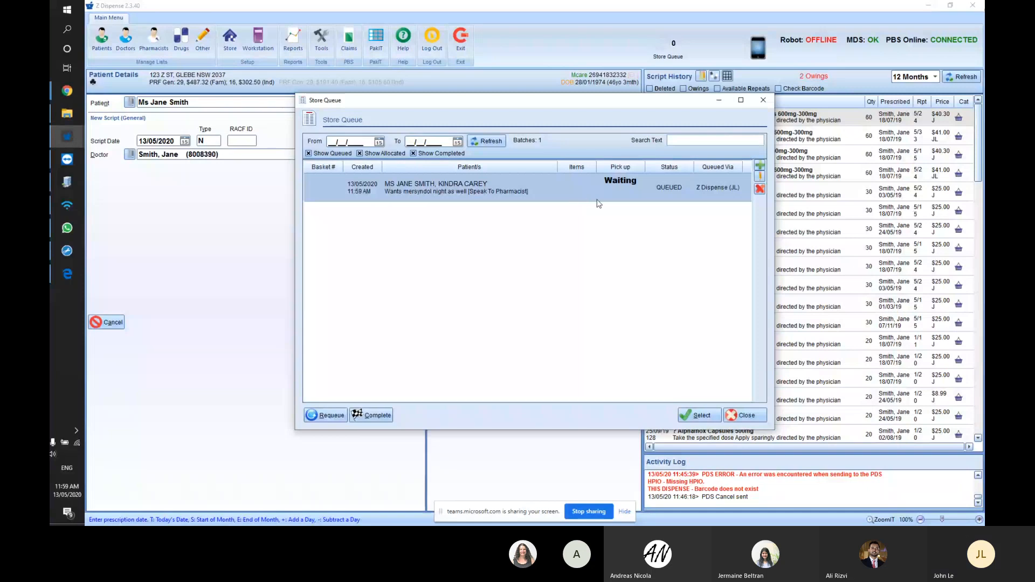
# - Dispense the waiting batch's Abacavir/Lamivudine Mylan 600mg-300mg repeat, past the Regulation 25 warning
pyautogui.doubleClick(513, 184)
pyautogui.click(546, 301)
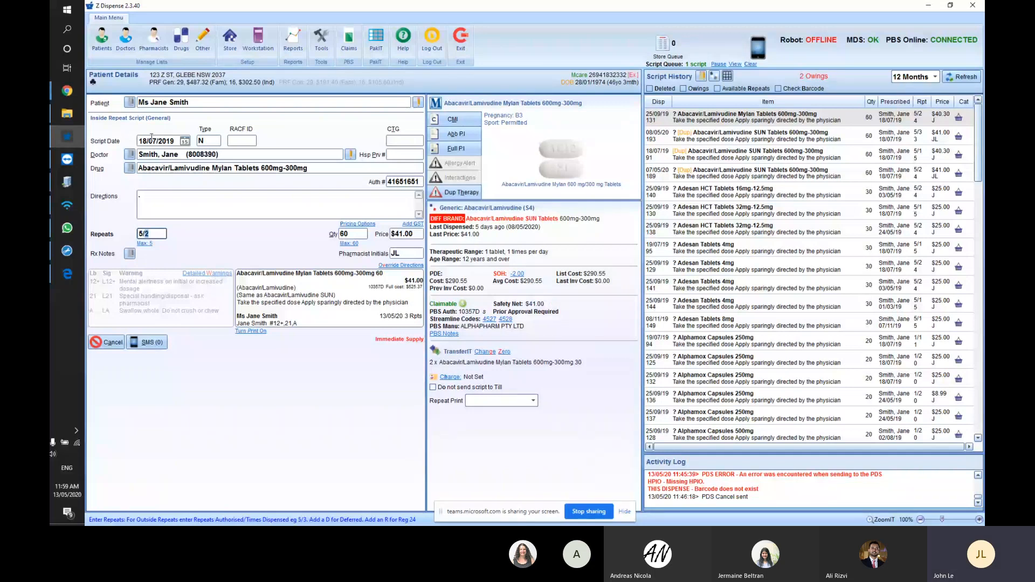
pyautogui.press('Return')
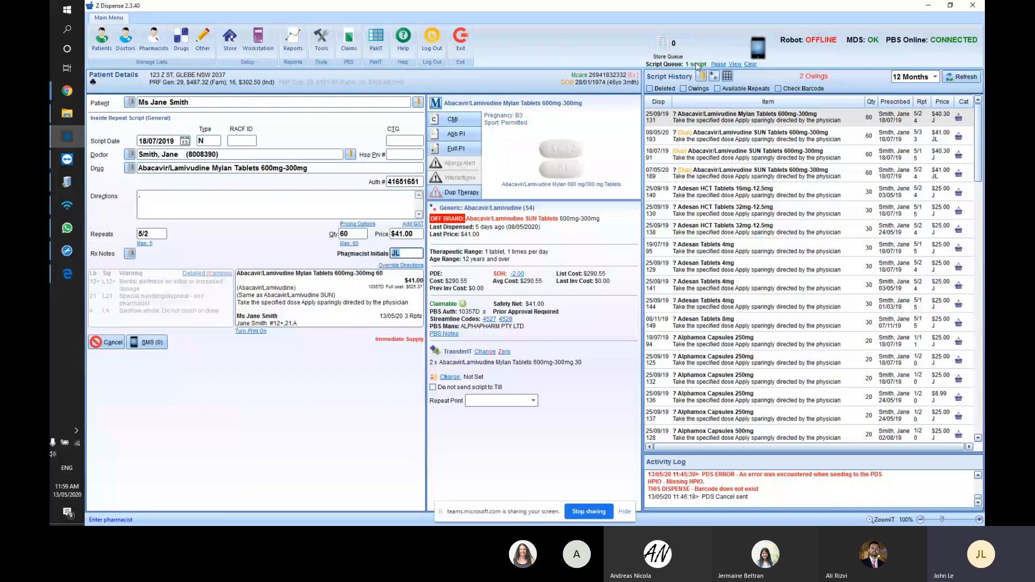
pyautogui.click(734, 64)
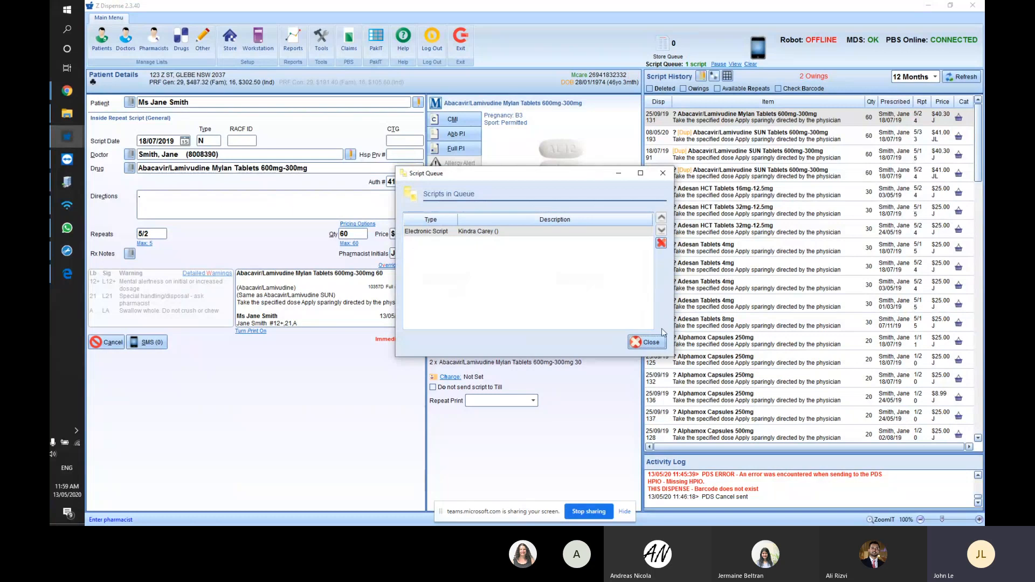
pyautogui.click(663, 342)
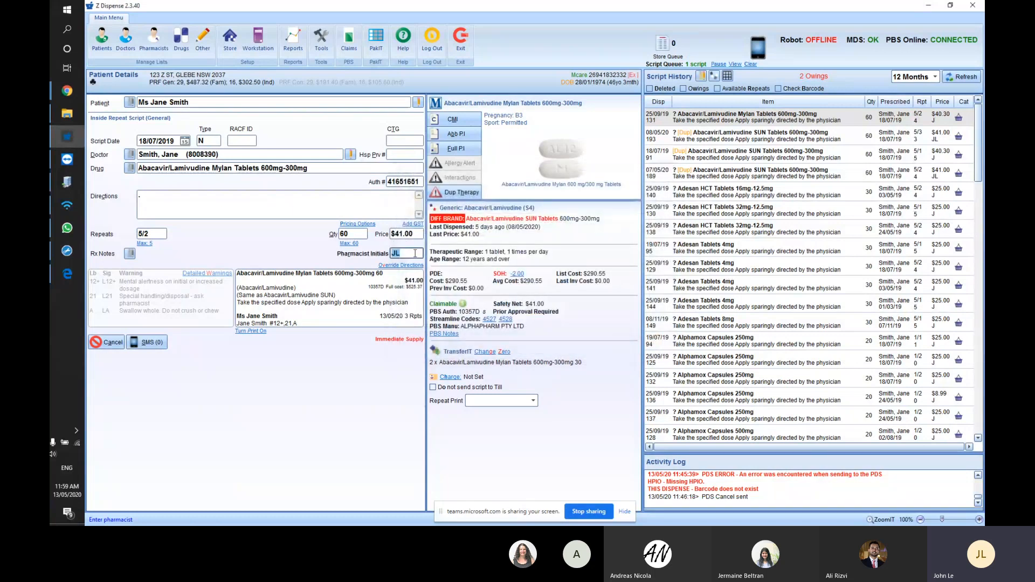
pyautogui.press('Return')
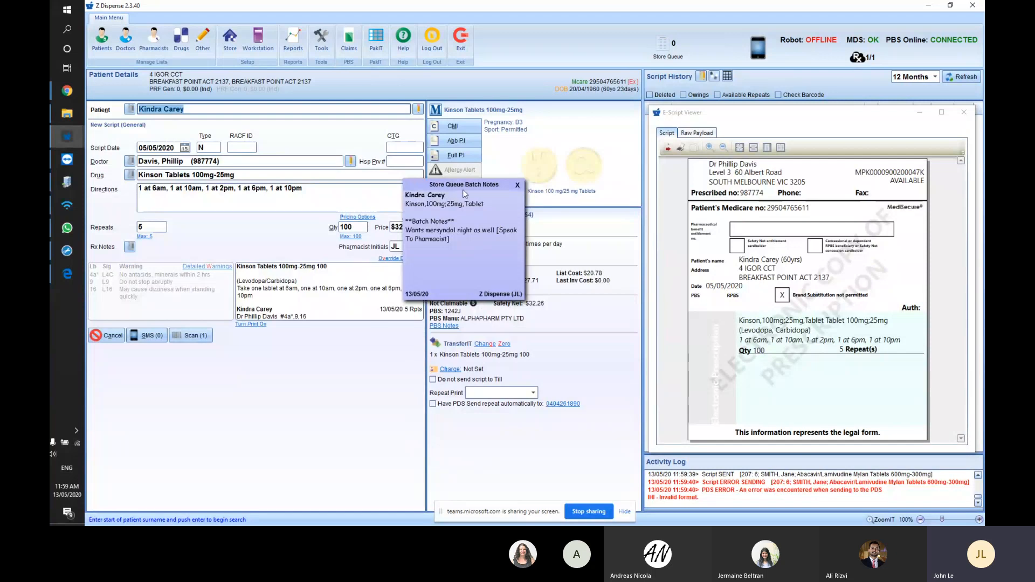
# - Accept the Kinson Tablets 100mg-25mg directions and repeats to dispense it, then close the batch note
pyautogui.moveTo(463, 187); pyautogui.dragTo(549, 262)
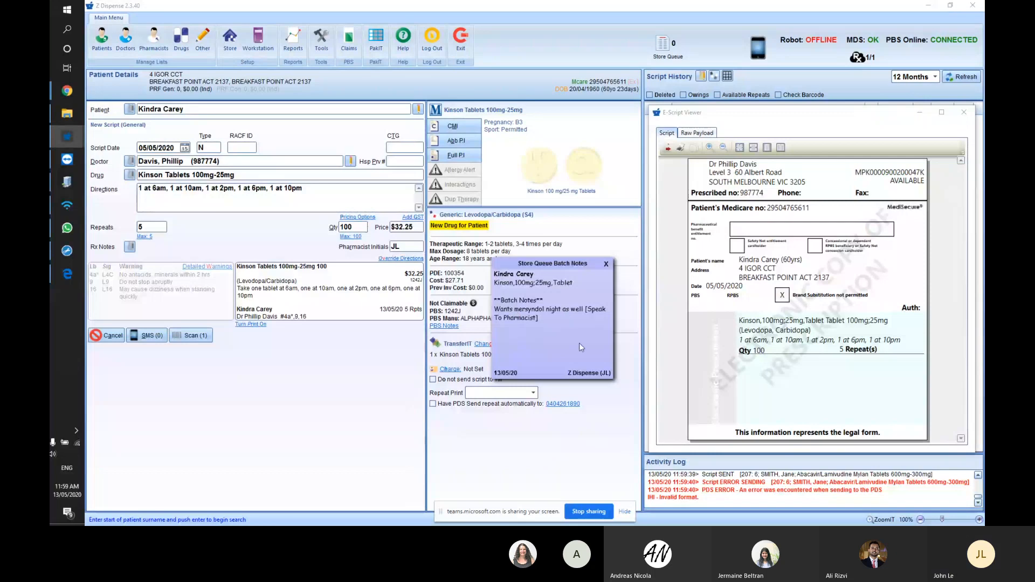
pyautogui.click(322, 192)
pyautogui.press('Return')
pyautogui.press('Return')
pyautogui.press('Return')
pyautogui.press('Return')
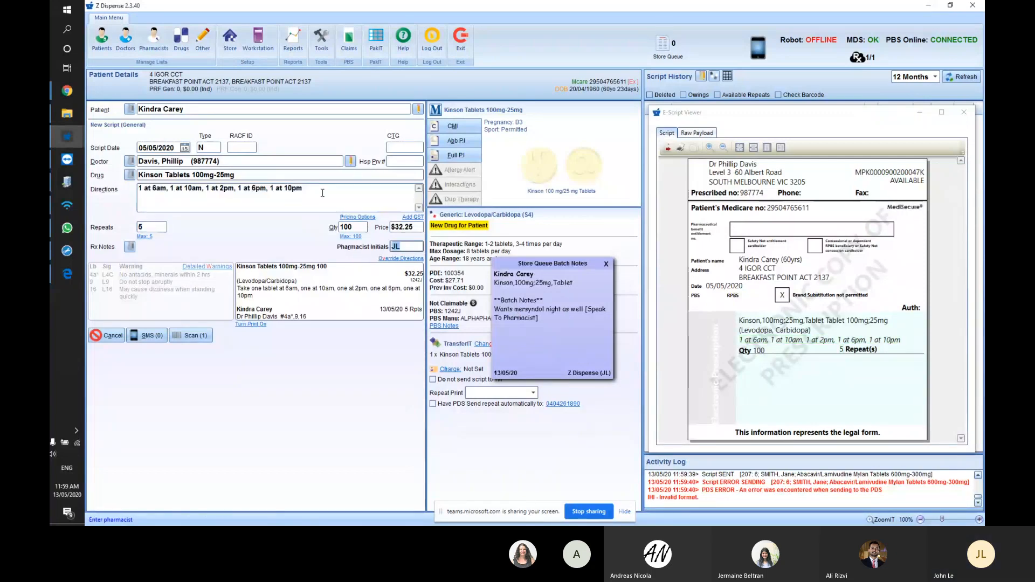
pyautogui.press('Return')
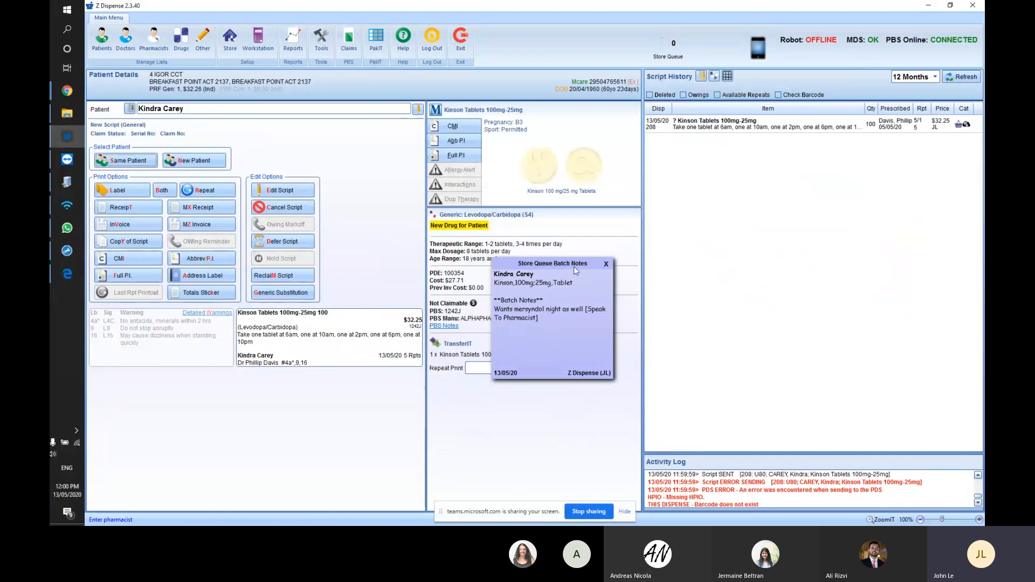
pyautogui.click(608, 264)
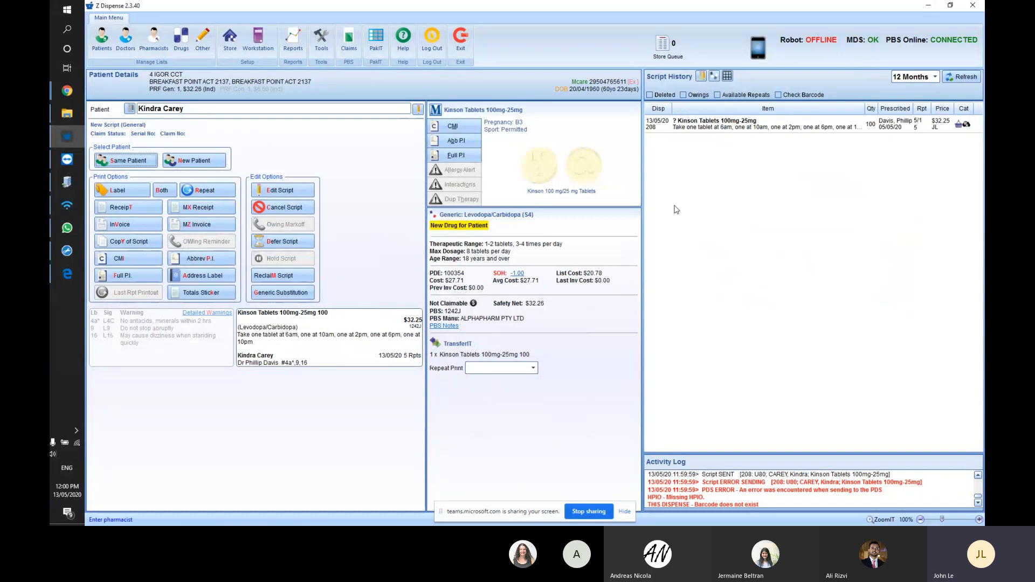
# - Start a same-patient script and look up *208 to open the Enhanced Drug Check
pyautogui.click(221, 108)
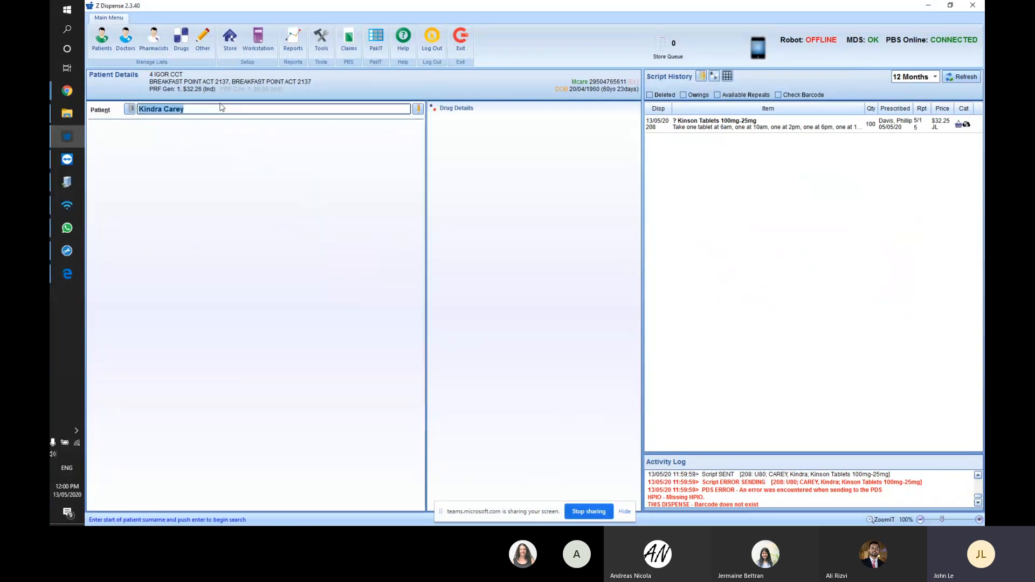
pyautogui.write('*208')
pyautogui.press('Return')
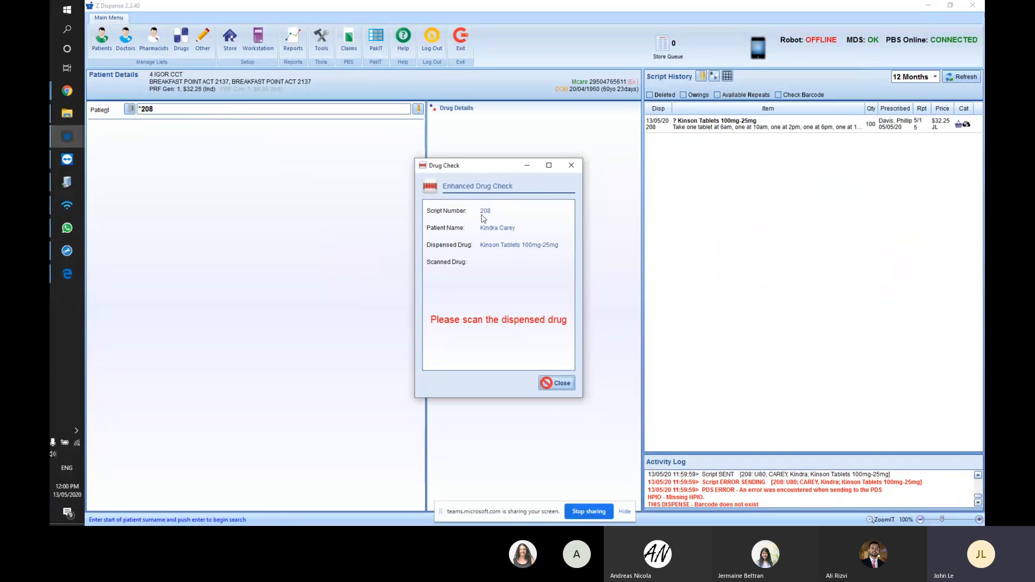
# - Reposition the Enhanced Drug Check window on screen
pyautogui.click(478, 148)
pyautogui.moveTo(468, 172); pyautogui.dragTo(419, 188)
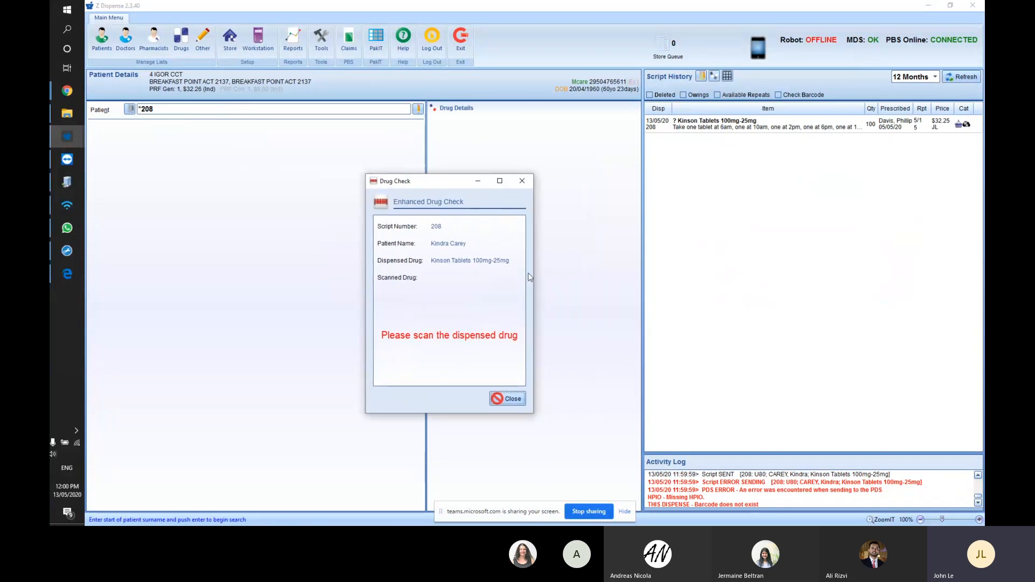
pyautogui.moveTo(454, 182); pyautogui.dragTo(483, 183)
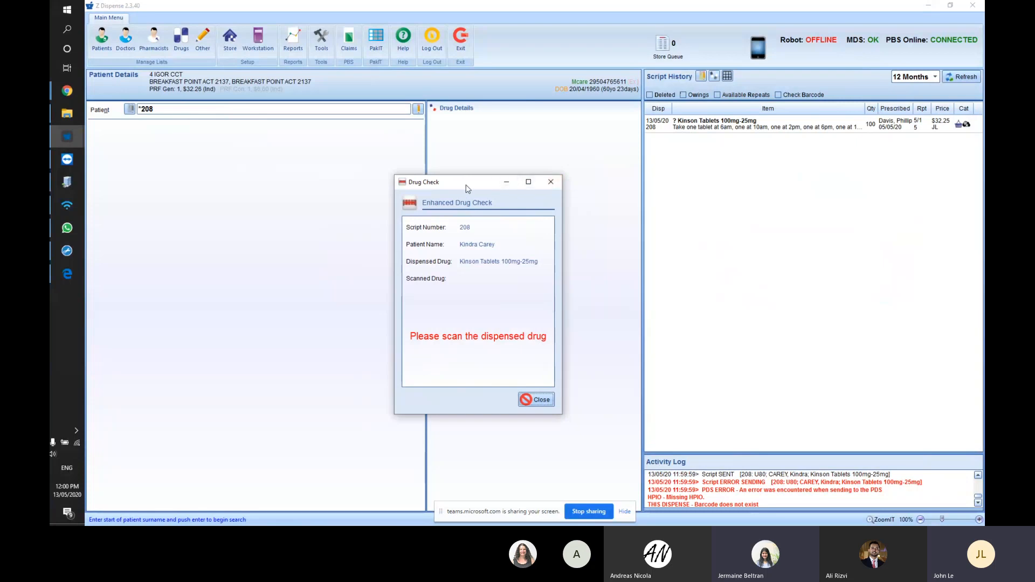
pyautogui.moveTo(466, 185); pyautogui.dragTo(515, 171)
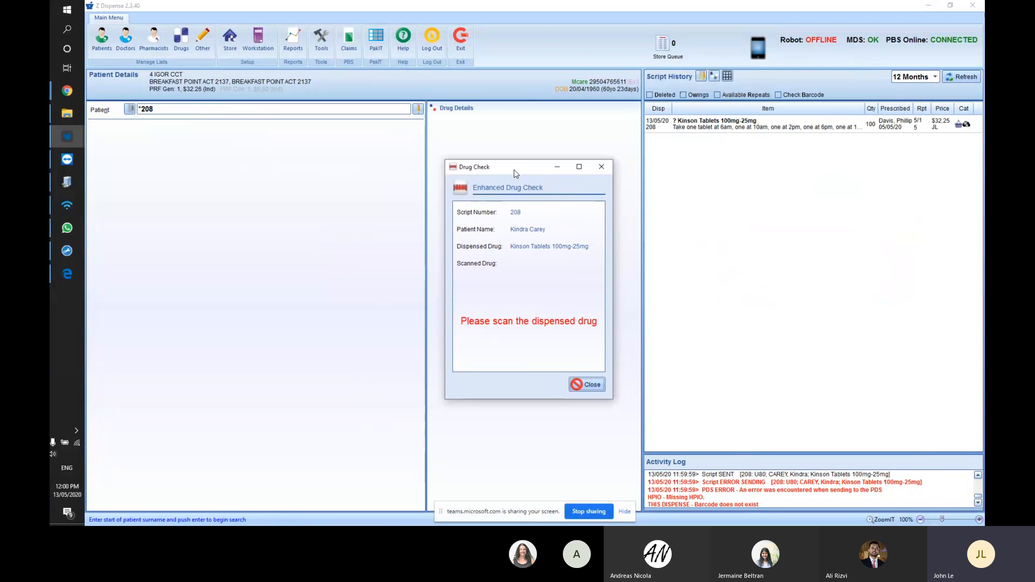
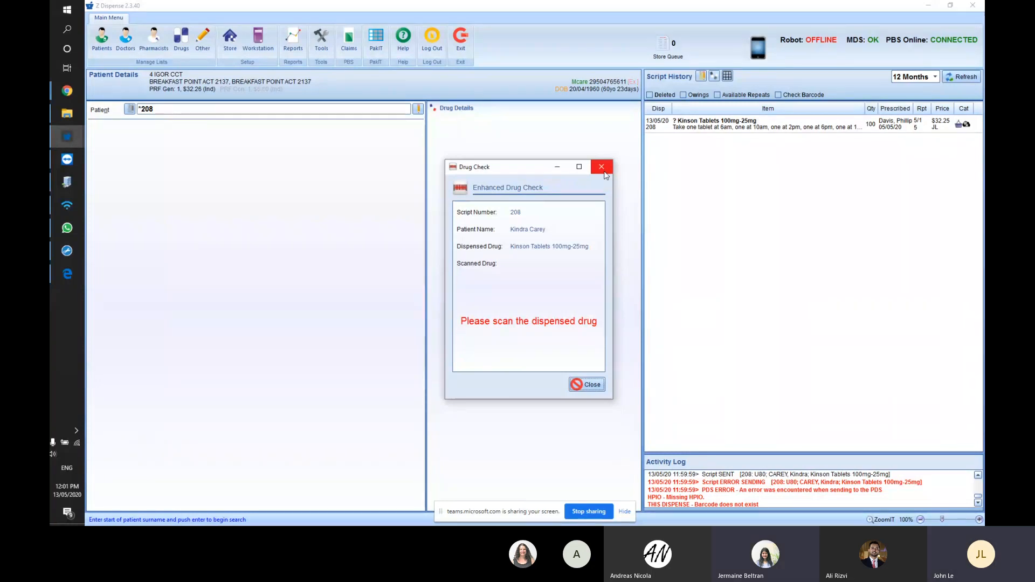
# - Leave the Drug Check without scanning and select the Kinson Tablets 100mg-25mg script in Script History
pyautogui.click(602, 168)
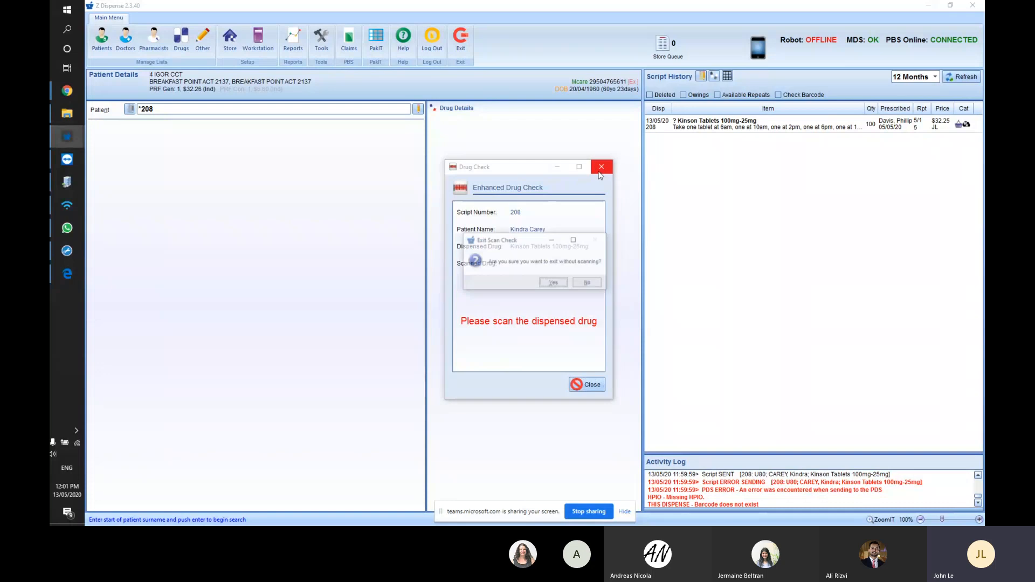
pyautogui.click(552, 283)
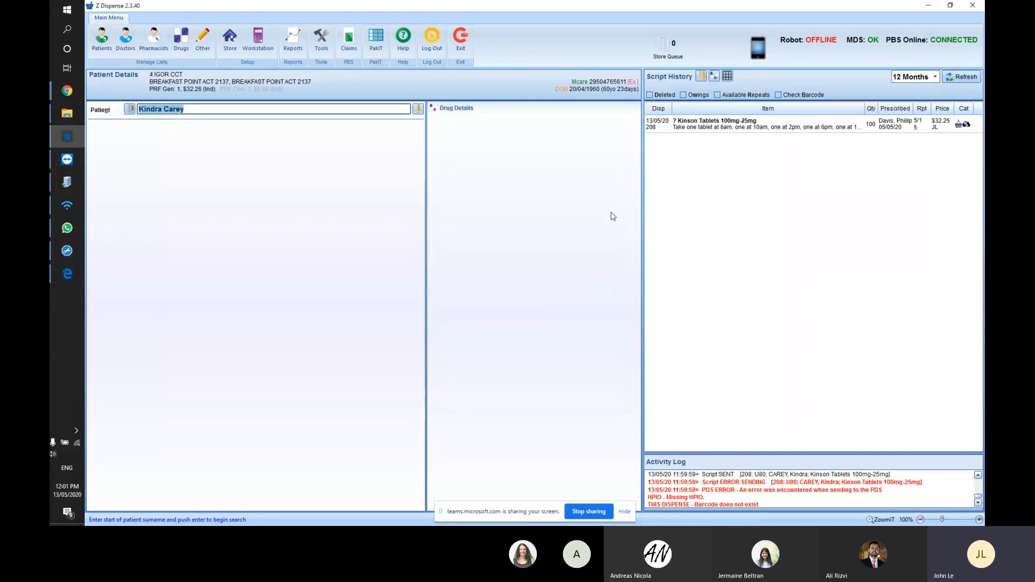
pyautogui.click(707, 122)
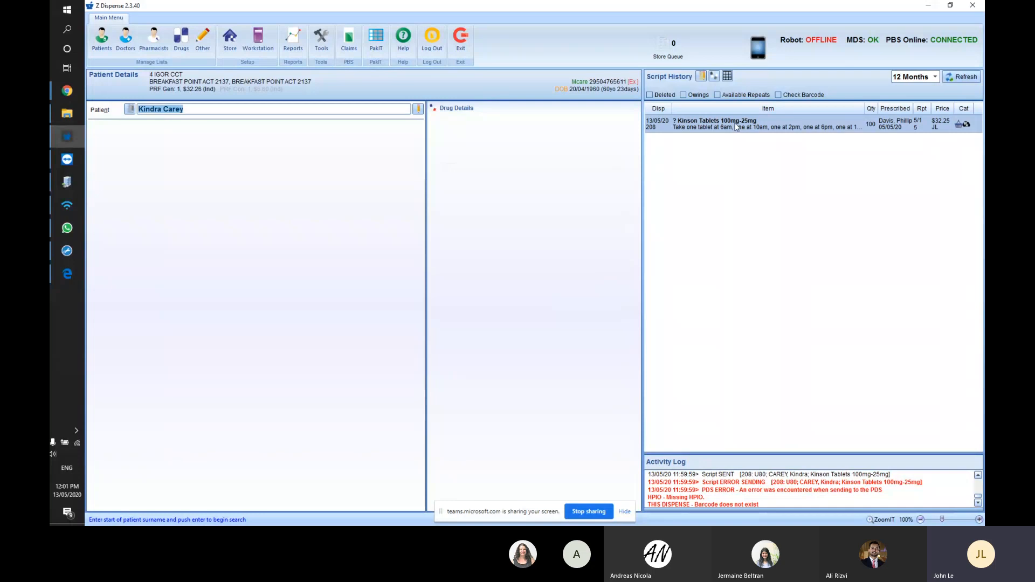
pyautogui.doubleClick(738, 126)
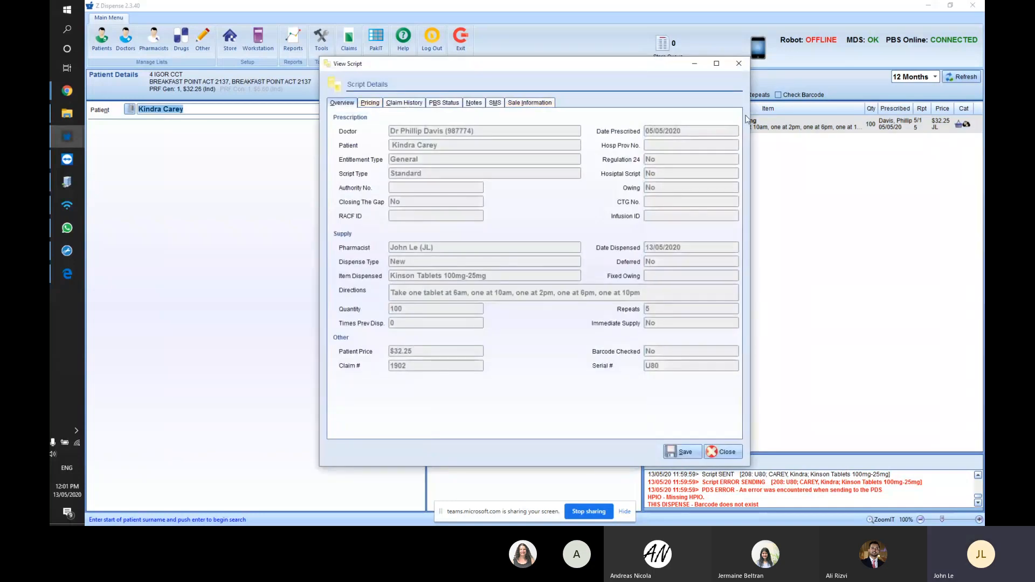
pyautogui.moveTo(662, 75); pyautogui.dragTo(604, 108)
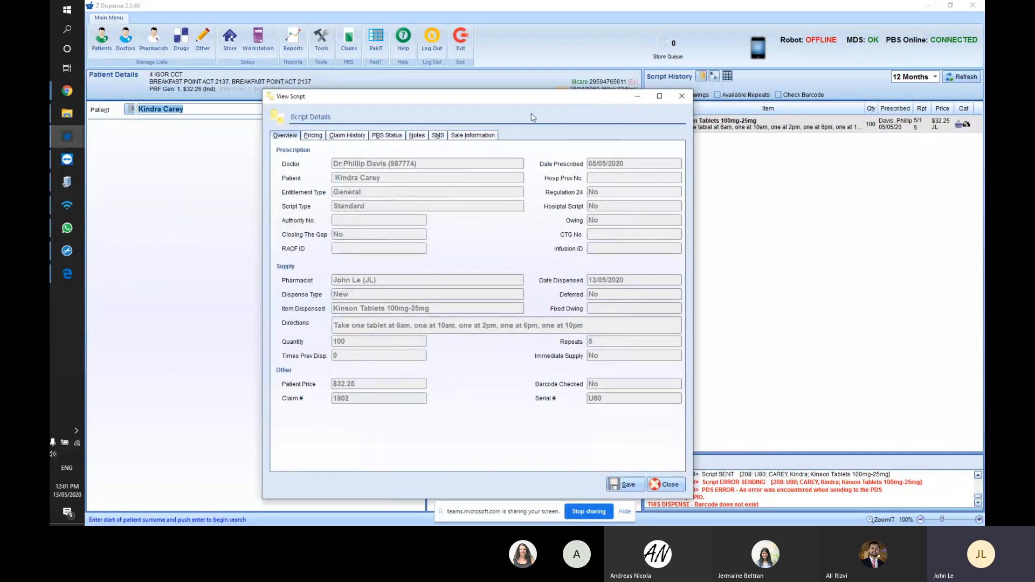
pyautogui.click(488, 136)
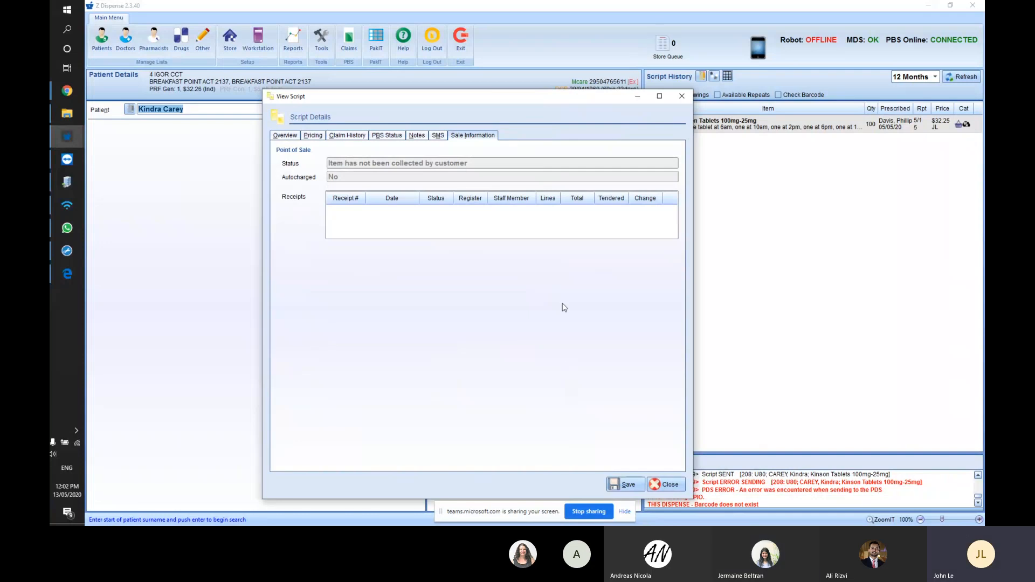
pyautogui.press('Escape')
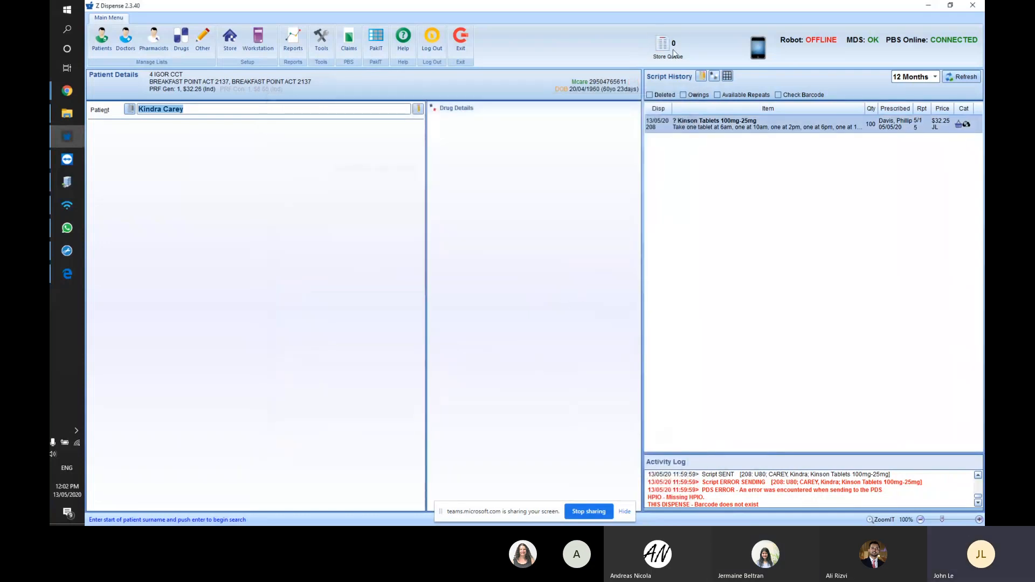
# - Open the Store Queue window and bring up the Add Edit Store Queue Items form
pyautogui.click(675, 45)
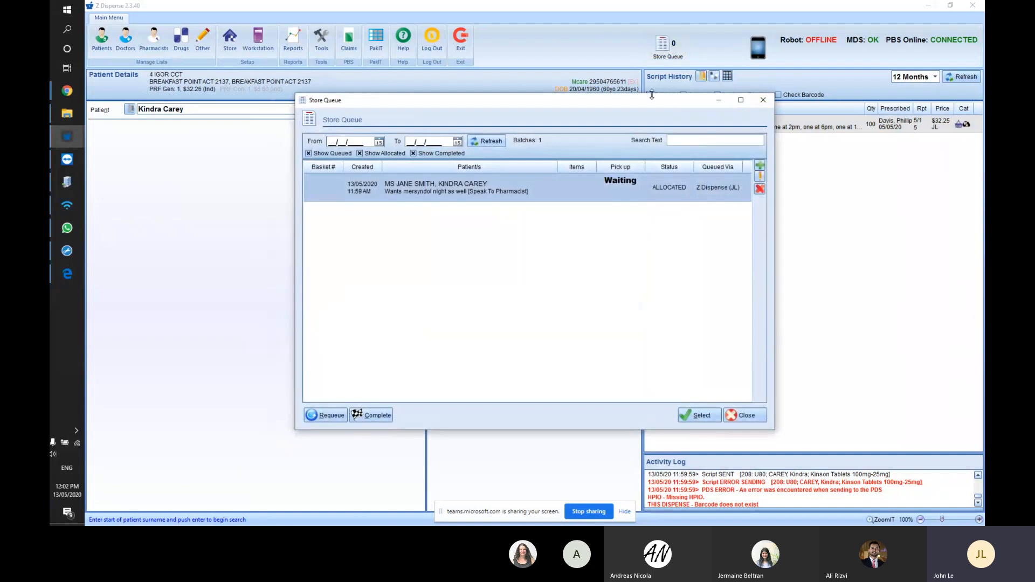
pyautogui.moveTo(641, 105); pyautogui.dragTo(629, 129)
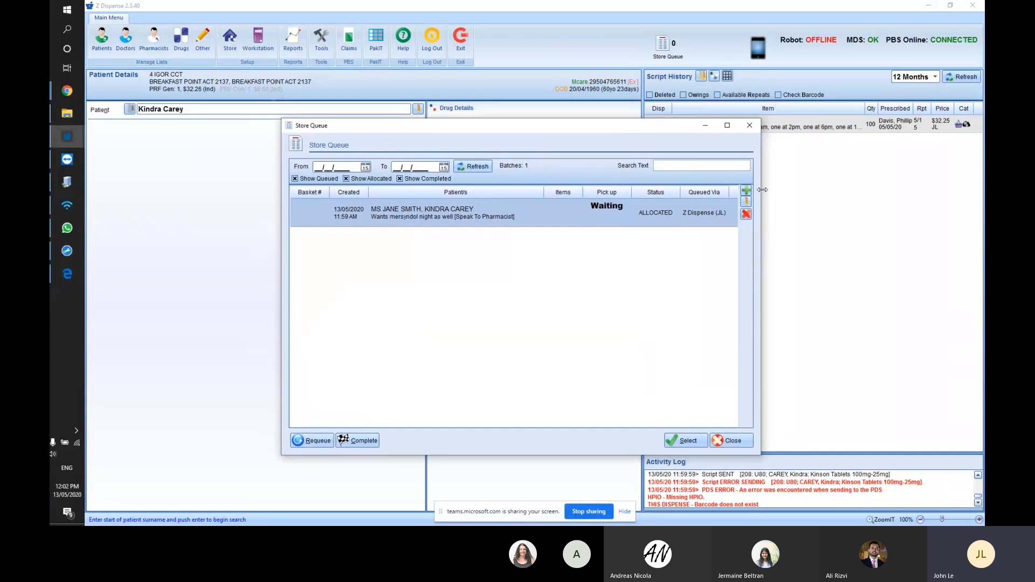
pyautogui.click(746, 193)
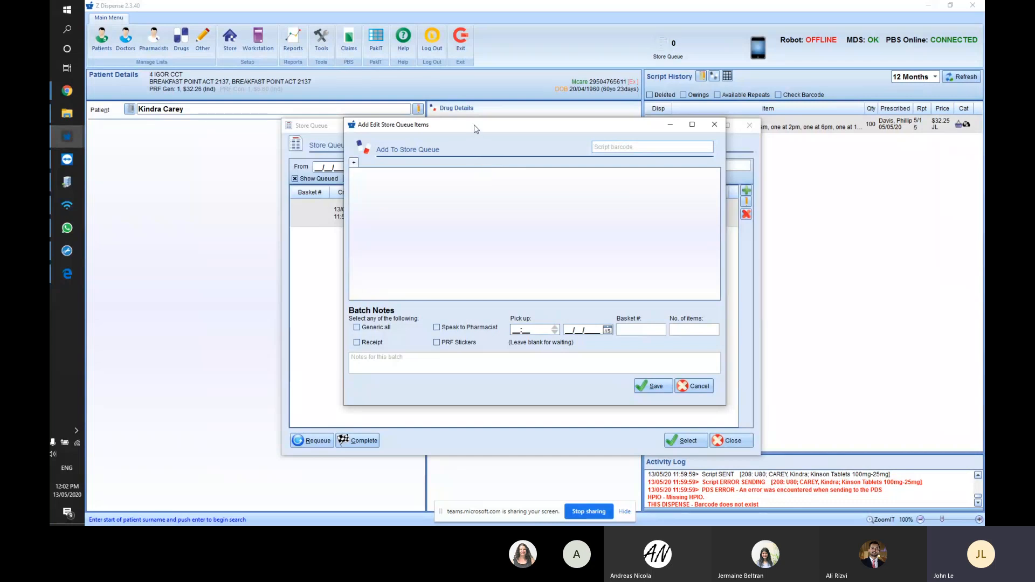
# - Save a 5-item batch for the patient noted 'wants chlorsig eye drops', flagged Speak to Pharmacist
pyautogui.moveTo(474, 125); pyautogui.dragTo(474, 134)
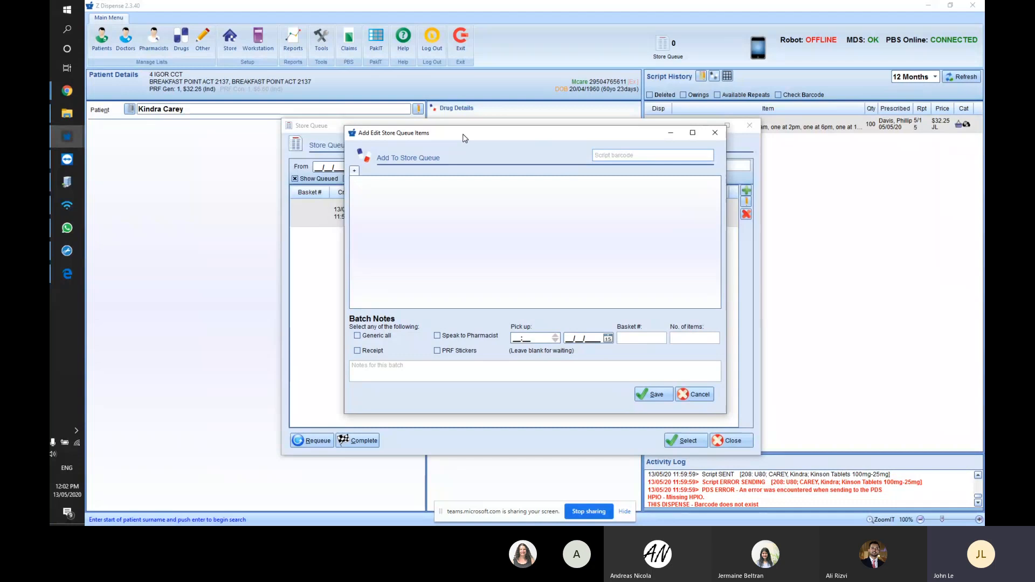
pyautogui.click(354, 173)
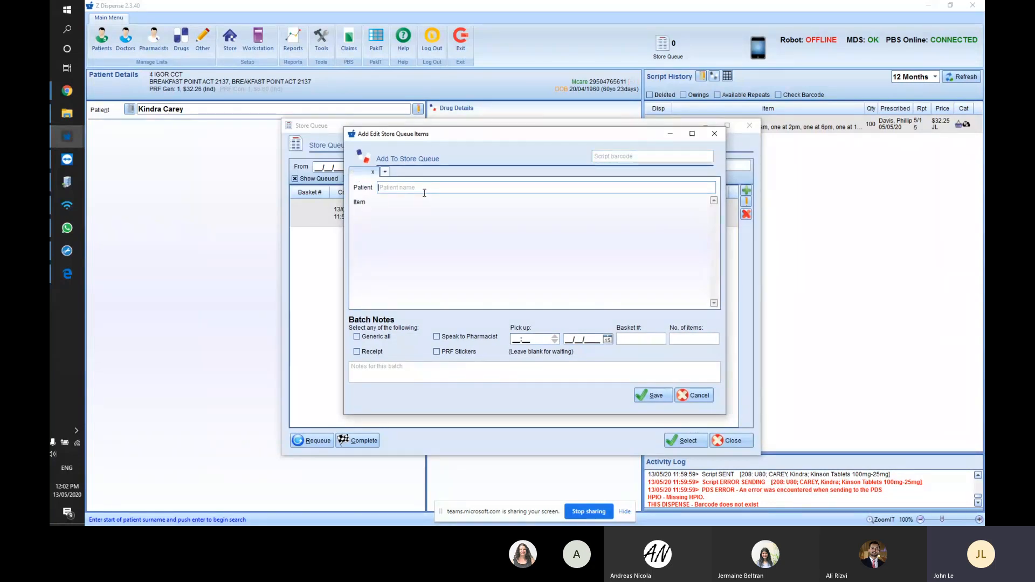
pyautogui.click(712, 338)
pyautogui.write('5')
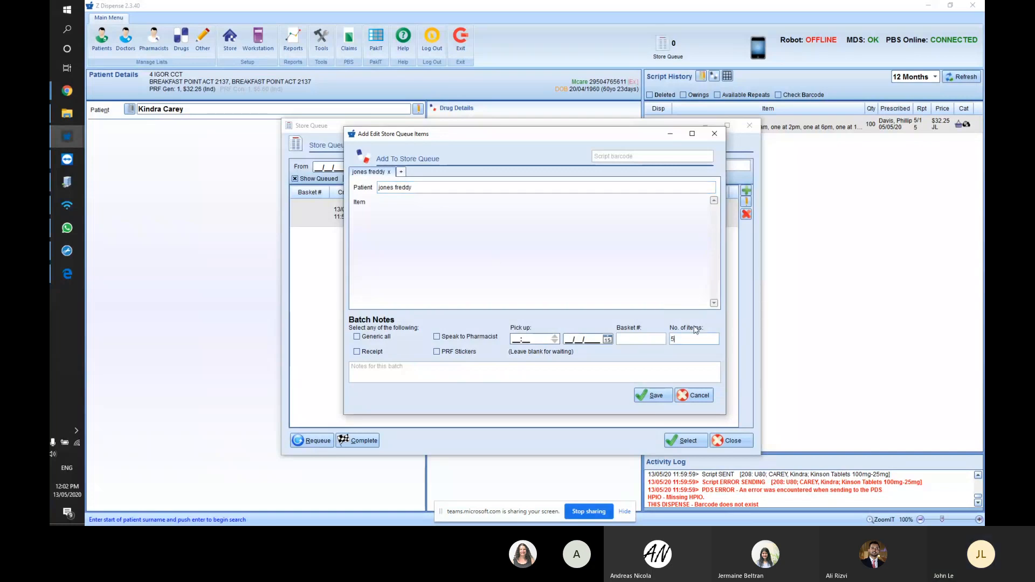
pyautogui.click(564, 372)
pyautogui.write('wants c')
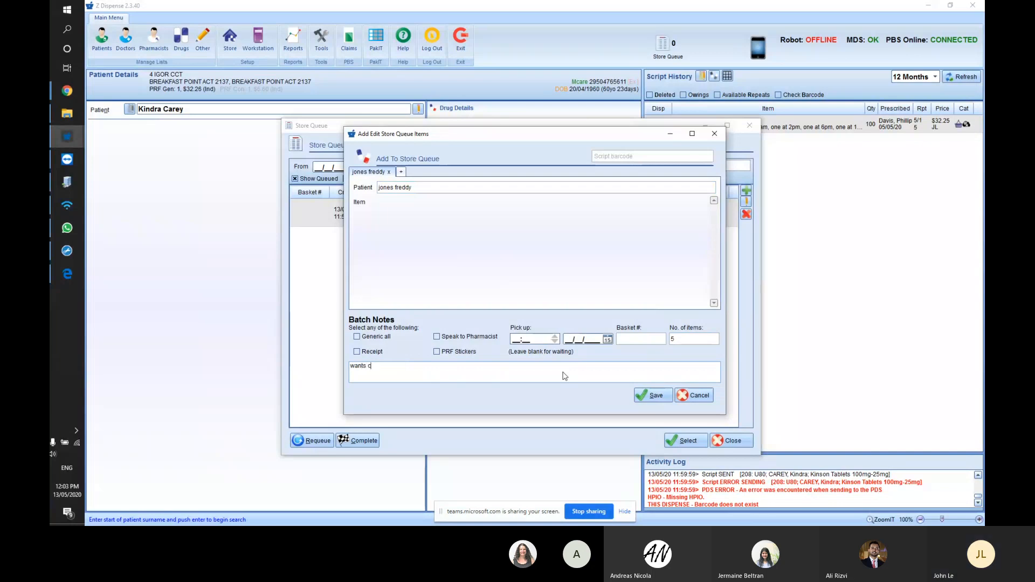
pyautogui.write('hlorsig eye')
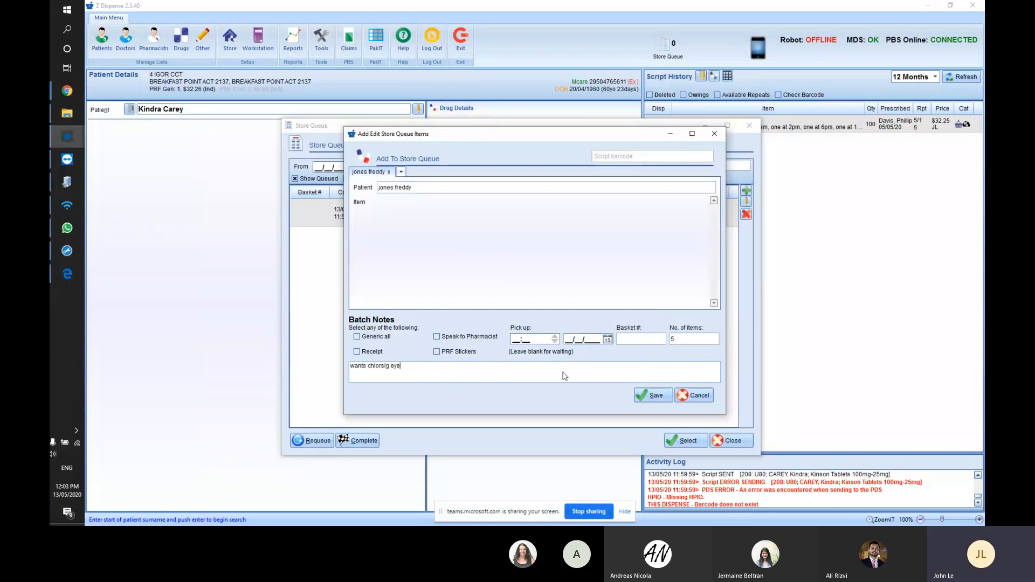
pyautogui.write(' drops')
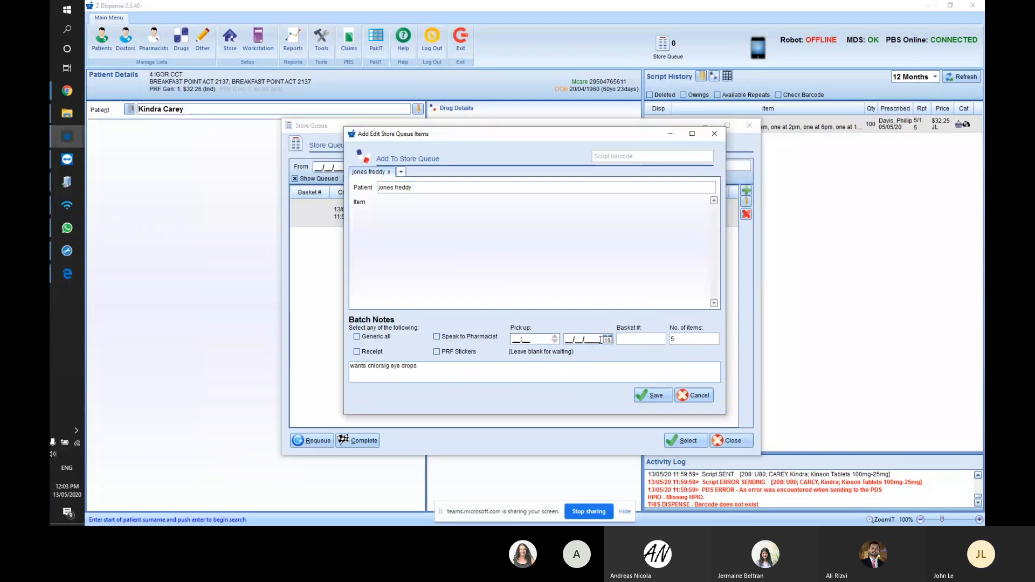
pyautogui.click(601, 340)
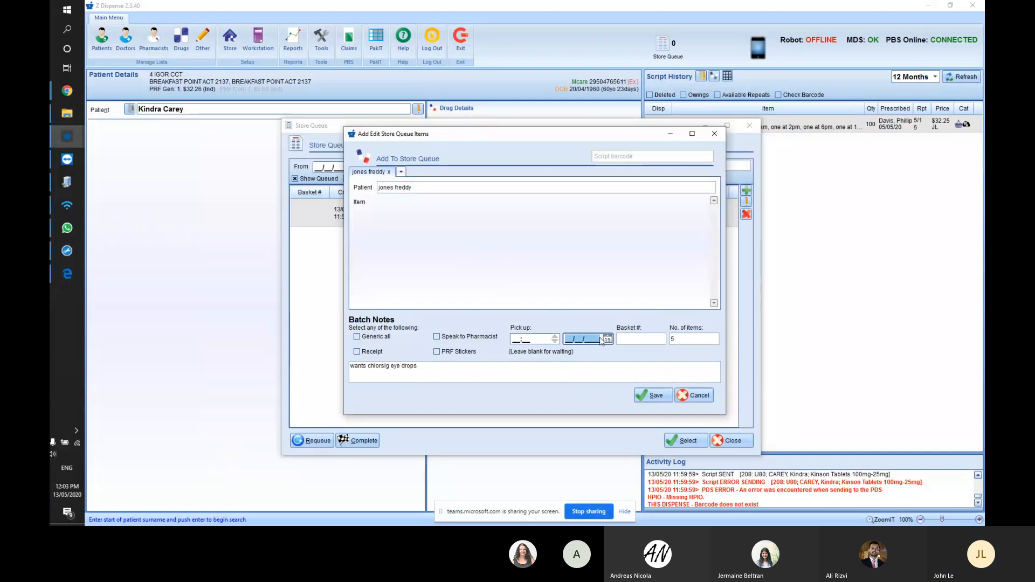
pyautogui.click(453, 338)
pyautogui.click(653, 395)
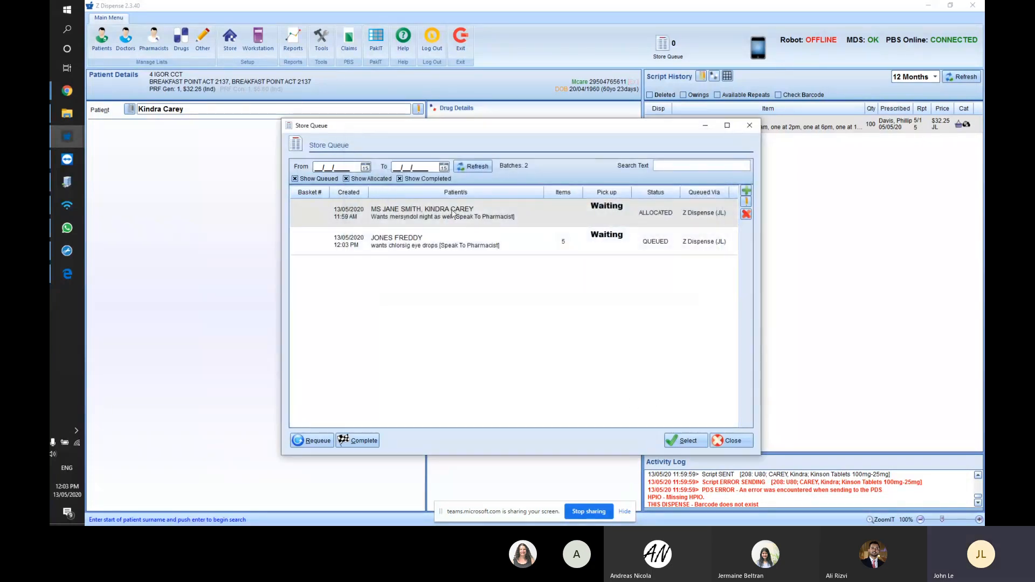
# - Select the queued chlorsig eye-drops batch in the Store Queue and load it into a new script
pyautogui.click(483, 237)
pyautogui.moveTo(491, 129); pyautogui.dragTo(505, 121)
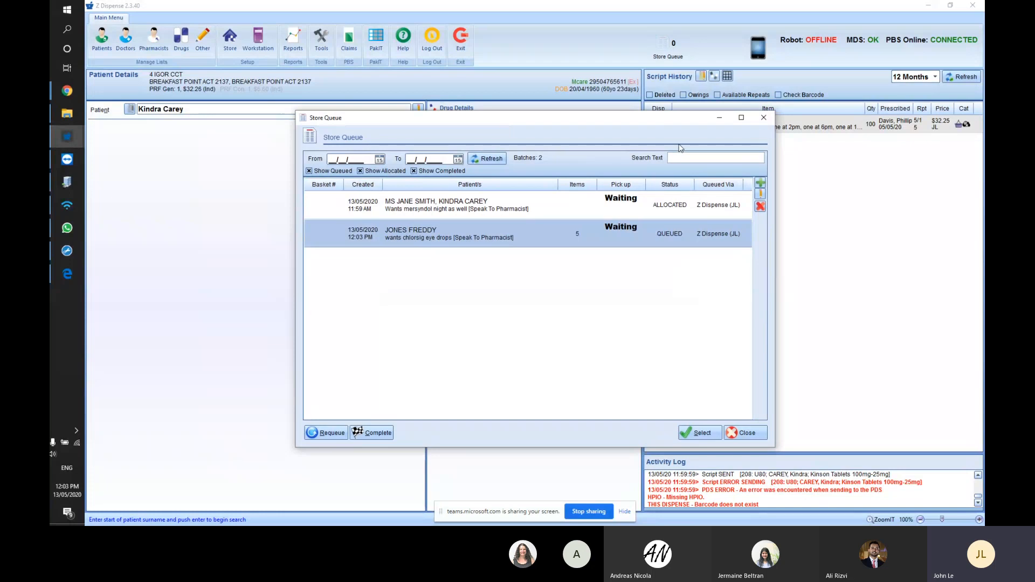
pyautogui.click(763, 117)
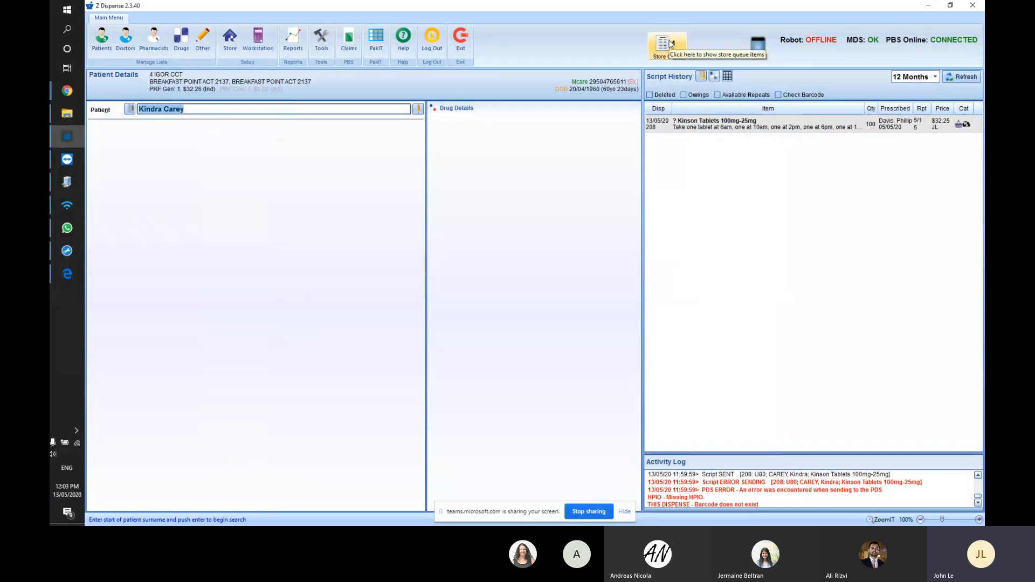
pyautogui.click(674, 46)
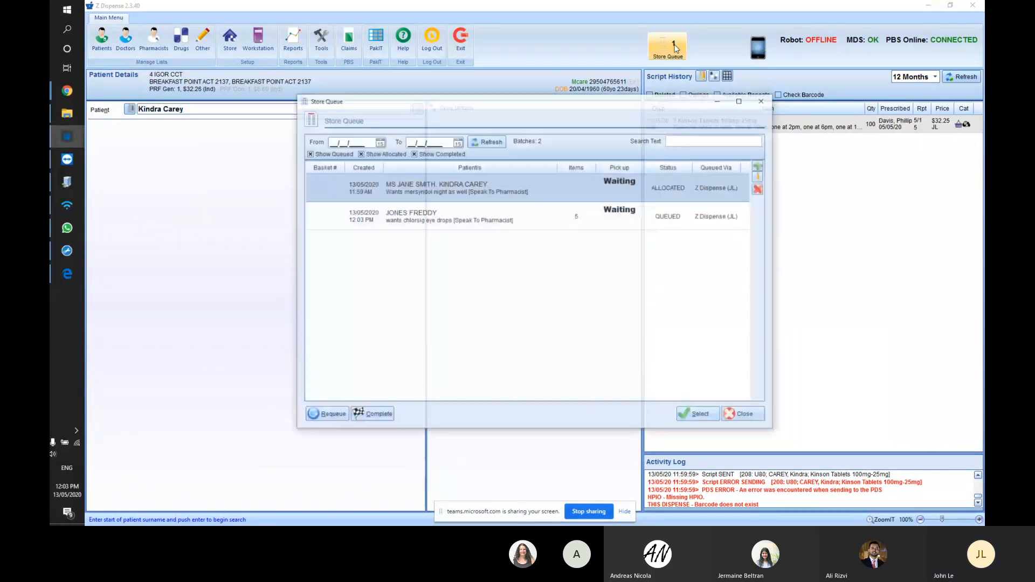
pyautogui.click(490, 221)
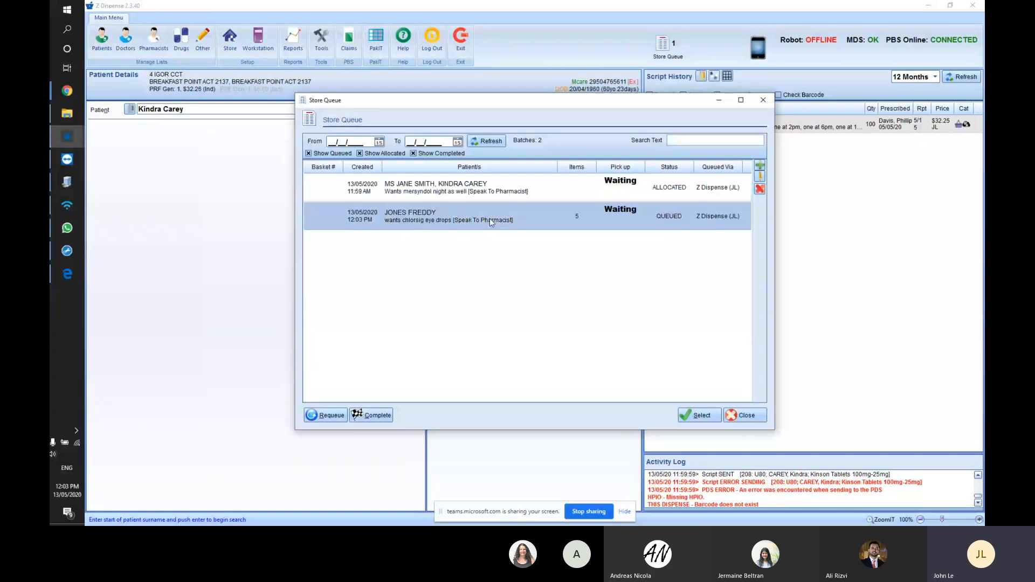
pyautogui.click(701, 416)
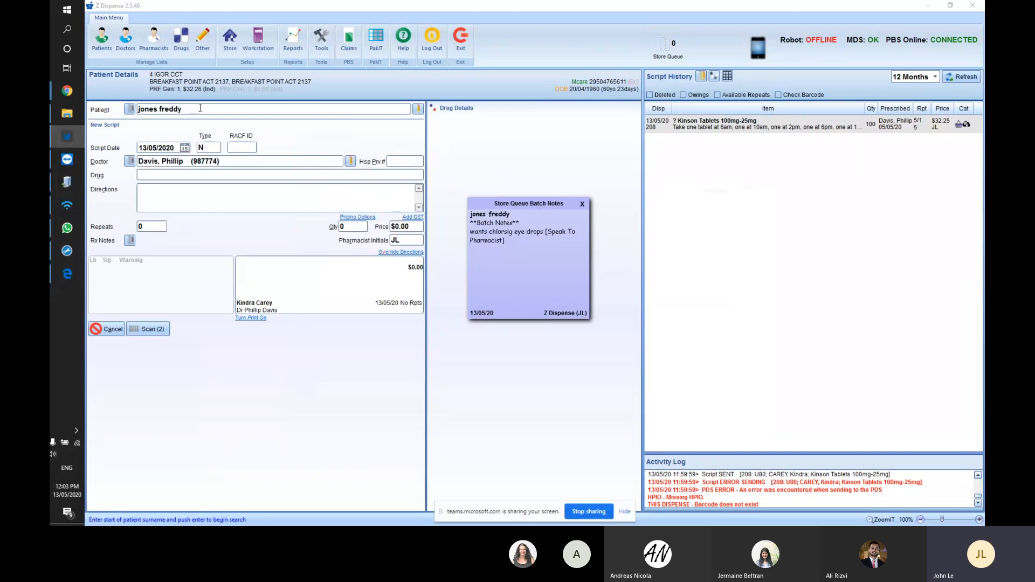
# - Search the Patient field, cancel the unmatched Patient Selection, and reopen the Store Queue
pyautogui.click(218, 109)
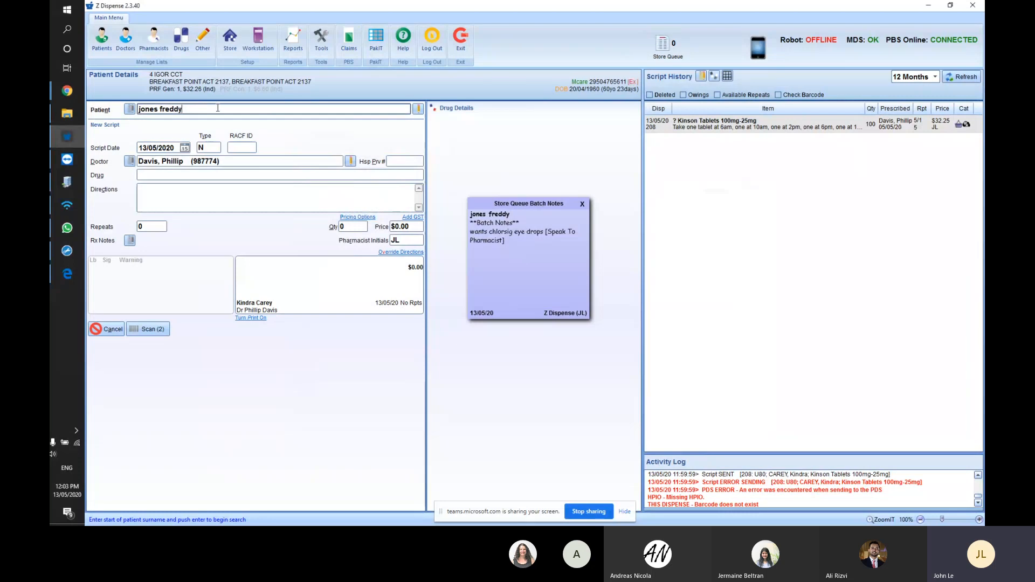
pyautogui.press('Return')
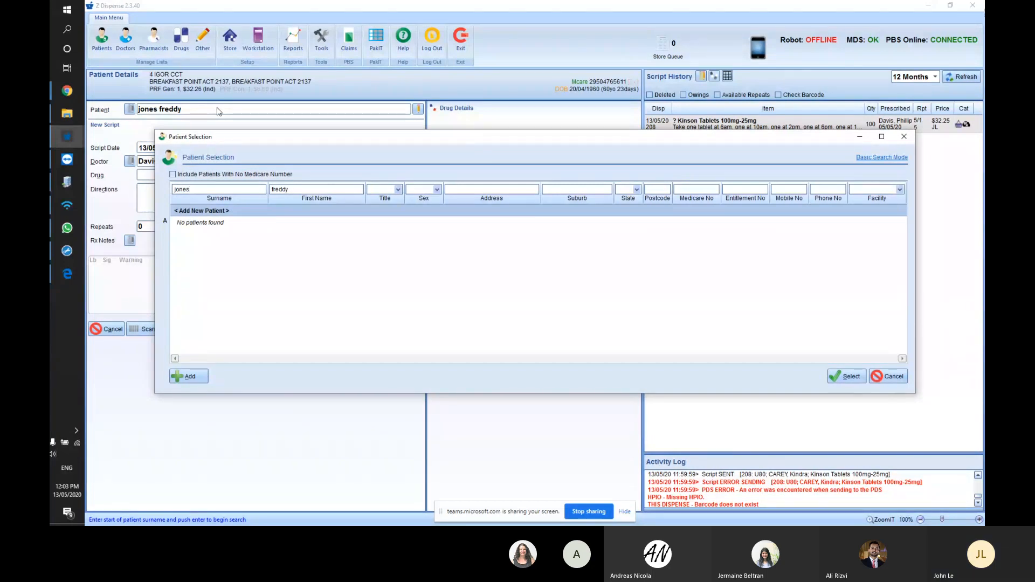
pyautogui.press('Escape')
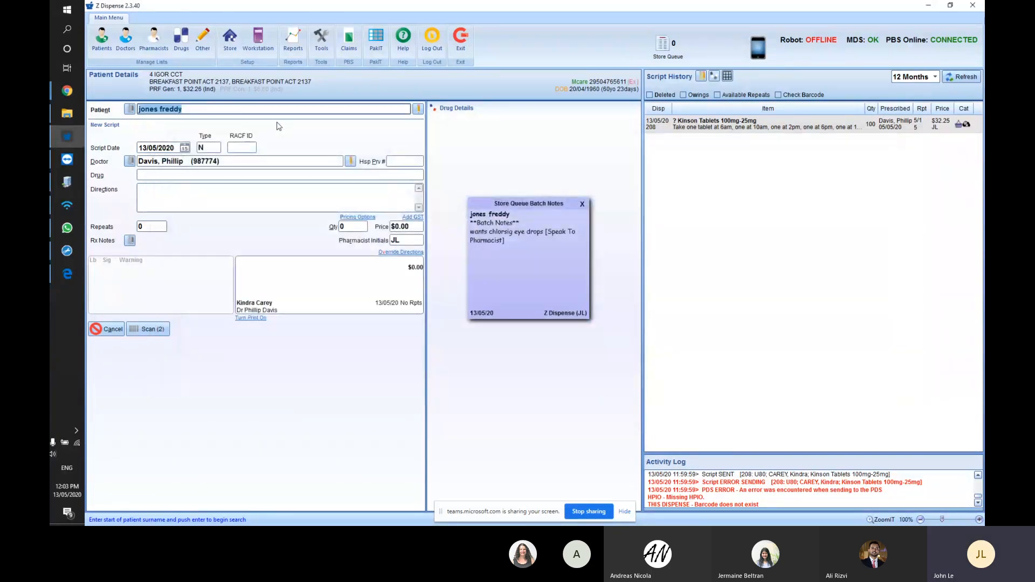
pyautogui.click(661, 52)
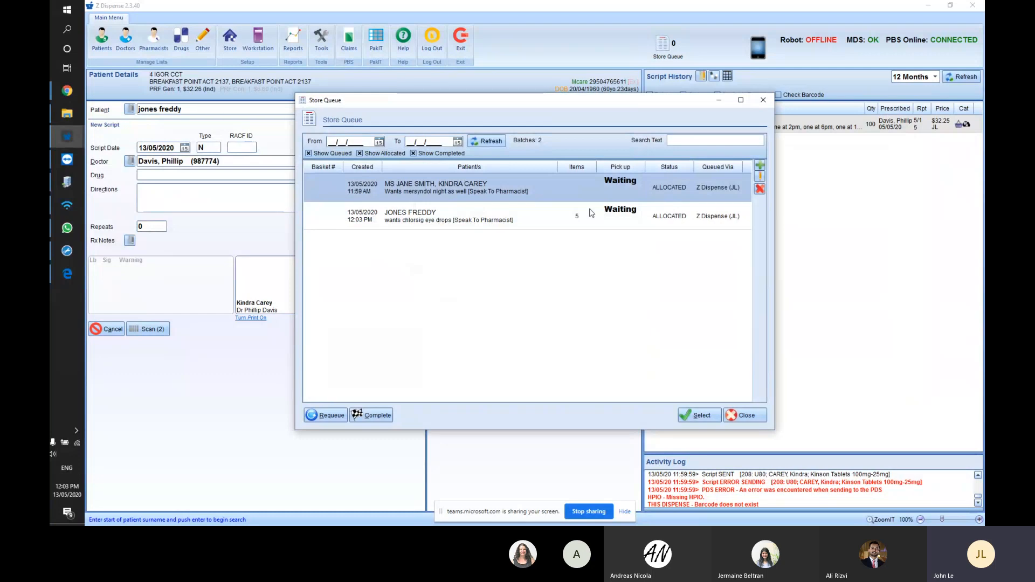
# - Close the Store Queue and restore the original patient on the new script, focusing the Drug field
pyautogui.doubleClick(592, 214)
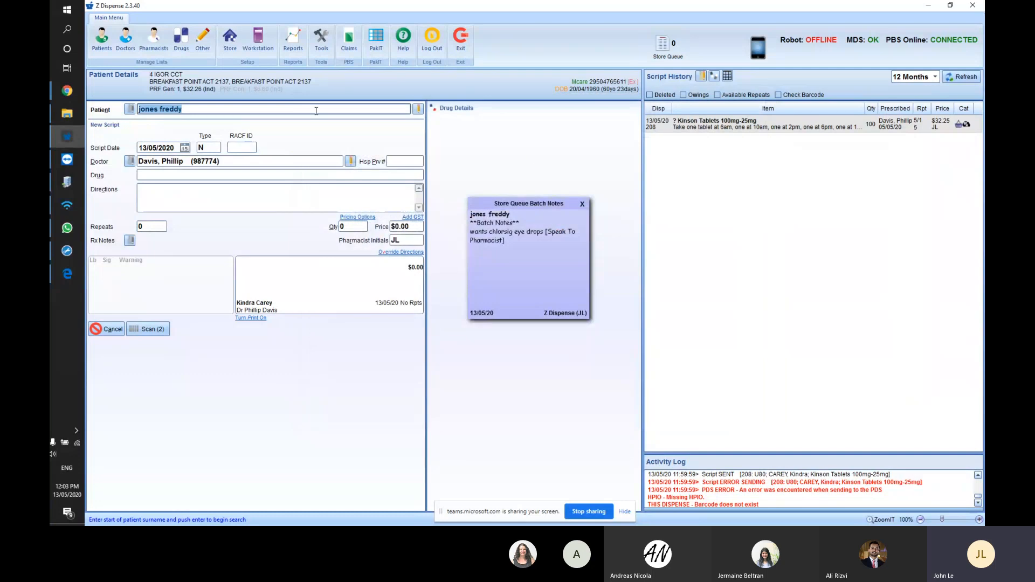
pyautogui.click(664, 46)
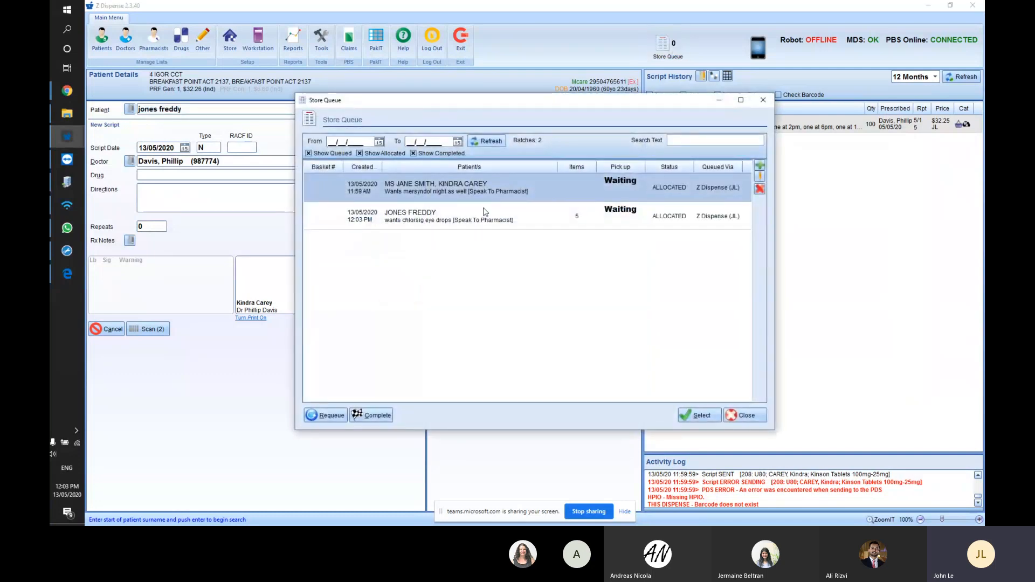
pyautogui.click(507, 211)
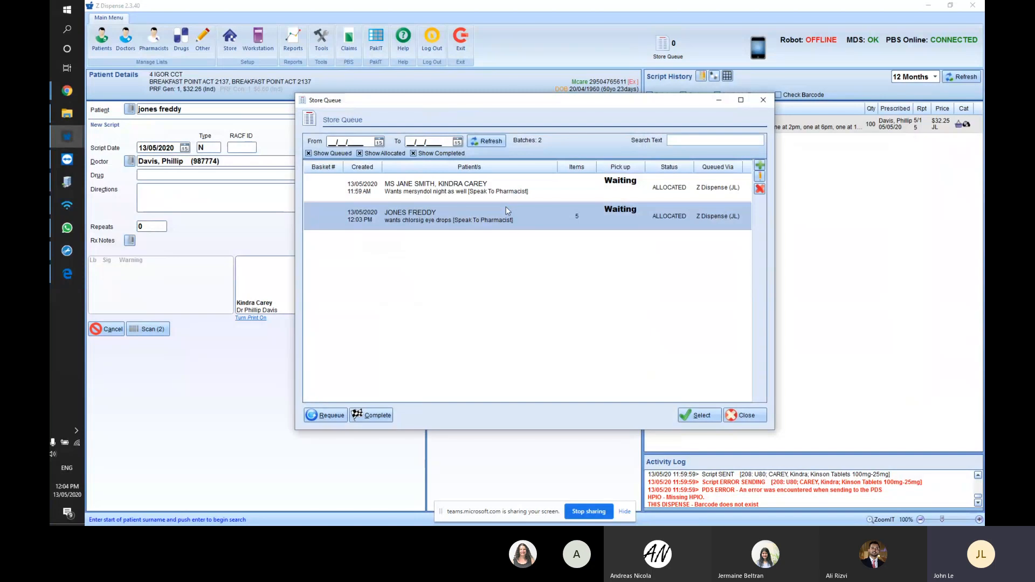
pyautogui.click(767, 104)
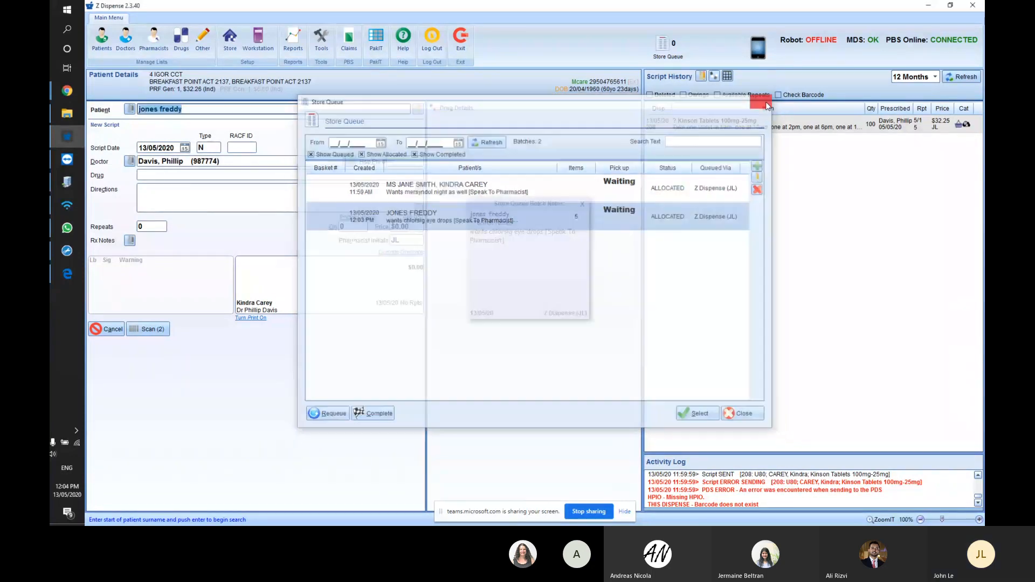
pyautogui.click(199, 109)
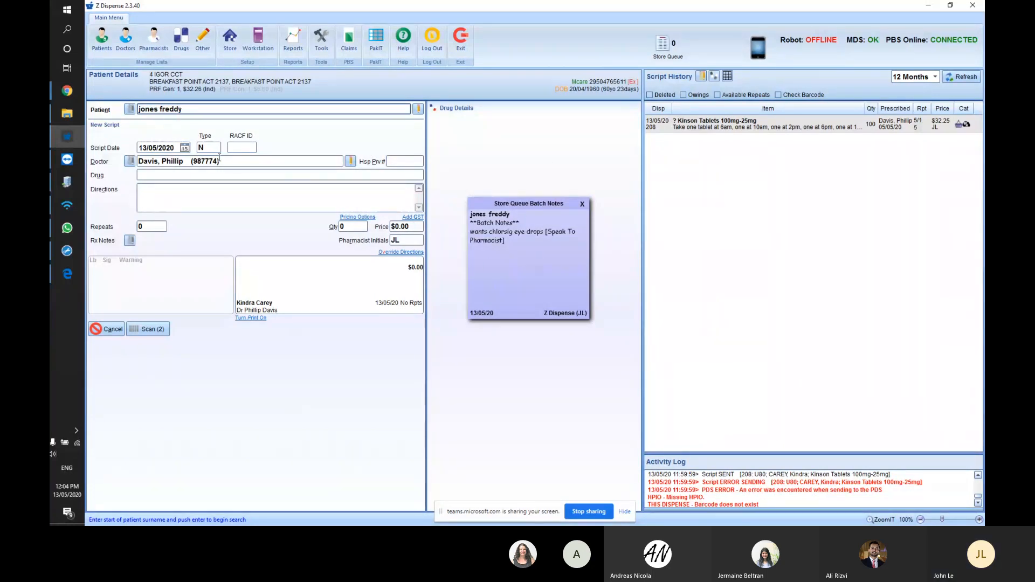
pyautogui.press('Tab')
pyautogui.press('Tab')
pyautogui.press('Tab')
pyautogui.press('Tab')
pyautogui.press('Tab')
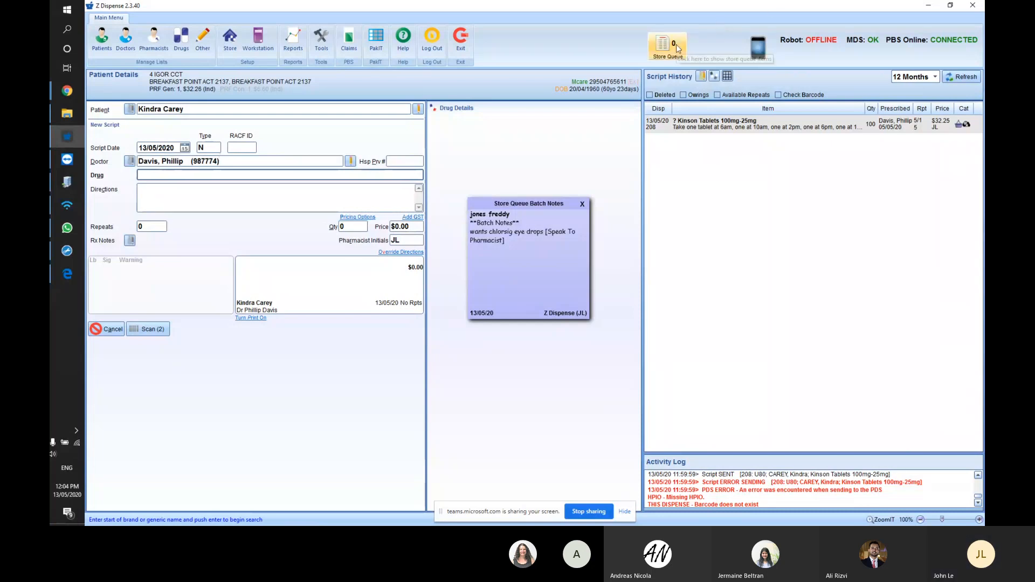
# - Check the Store Queue, close it, and zoom the display in to 120%
pyautogui.click(675, 44)
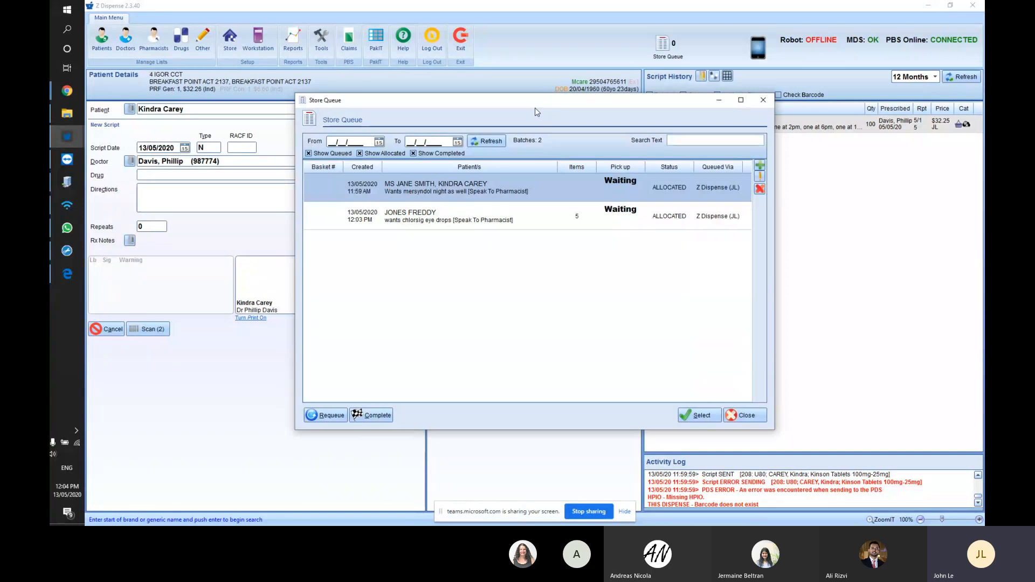
pyautogui.moveTo(535, 106); pyautogui.dragTo(532, 74)
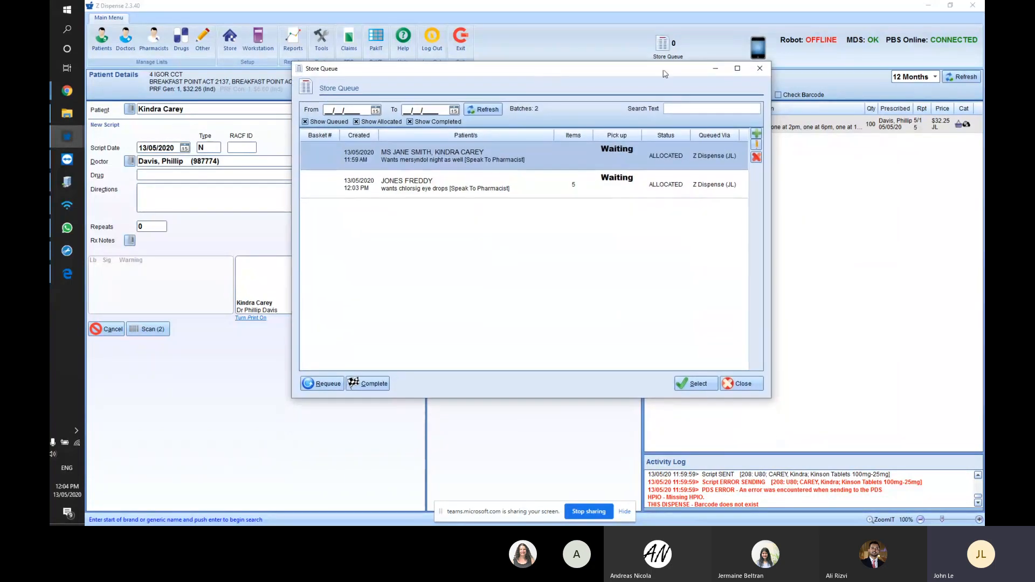
pyautogui.click(742, 383)
pyautogui.click(979, 518)
pyautogui.click(979, 518)
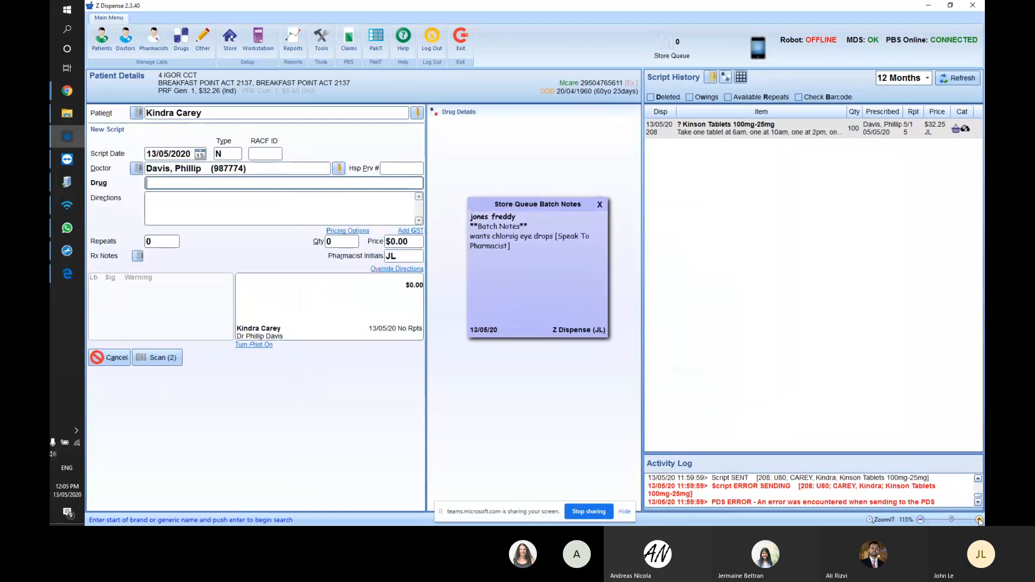
# - Maximise the Store Queue, cancel Add Edit Store Queue Items, and view the chlorsig and mersyndol batches
pyautogui.click(675, 43)
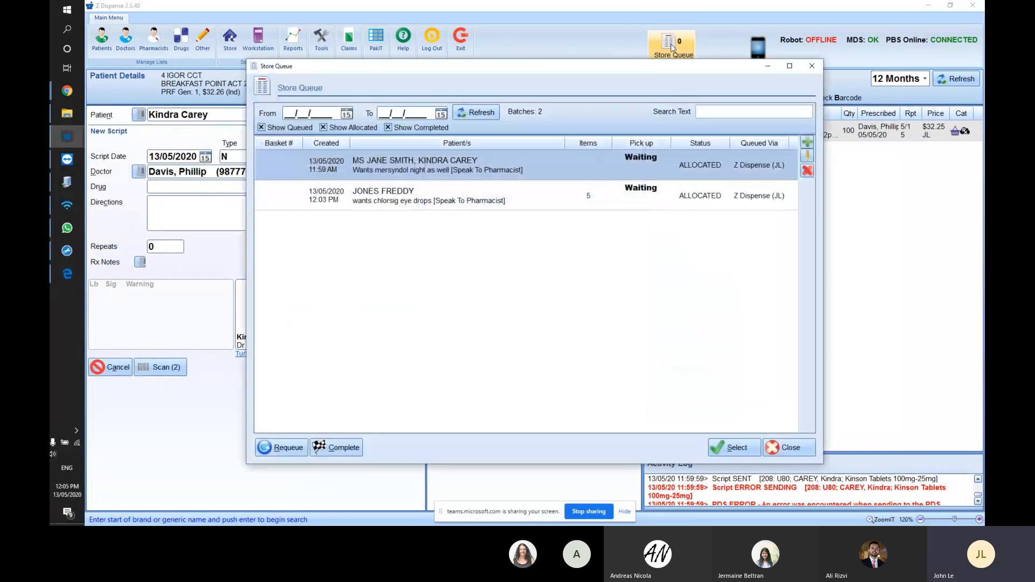
pyautogui.click(790, 65)
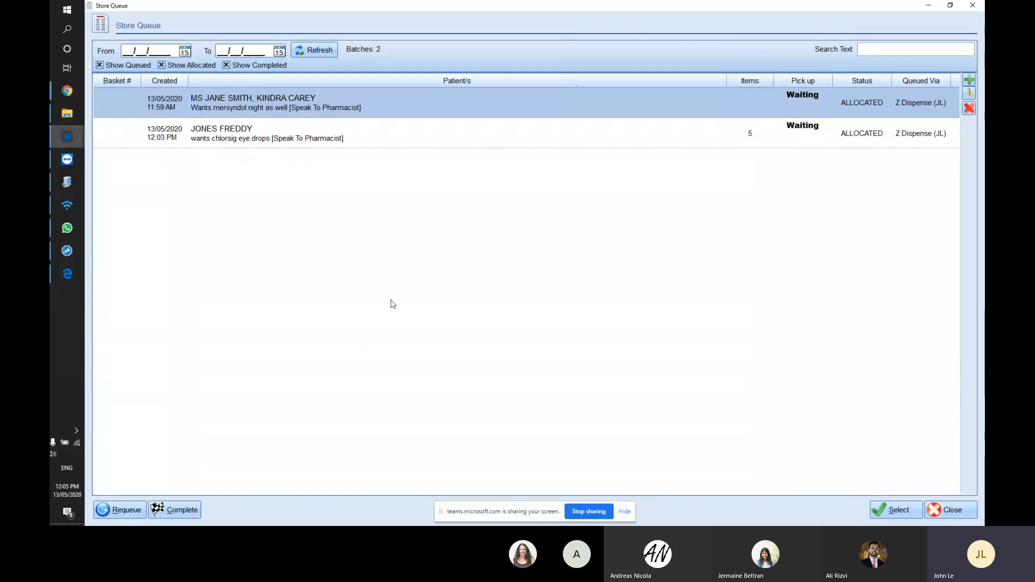
pyautogui.press('Insert')
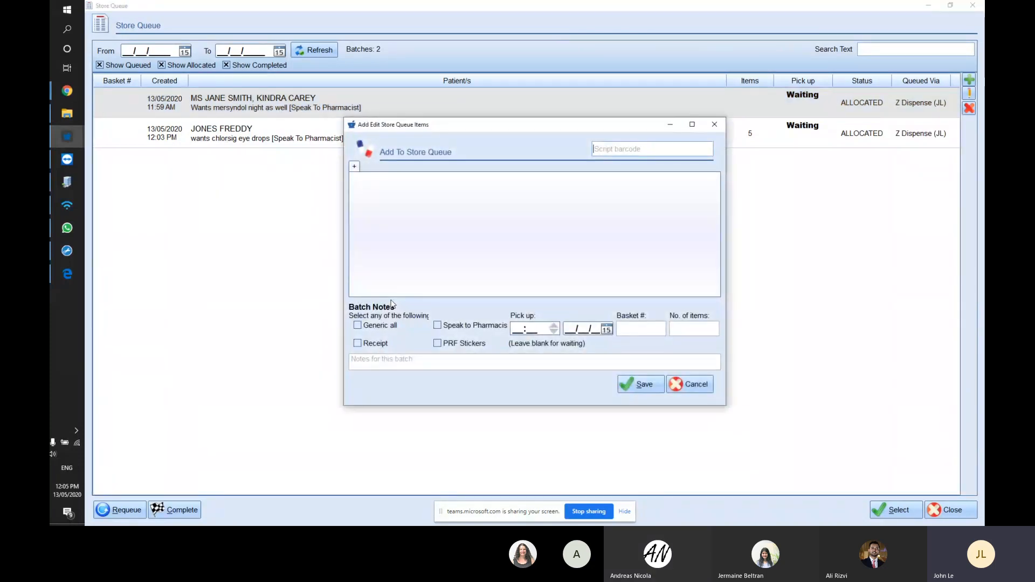
pyautogui.press('Escape')
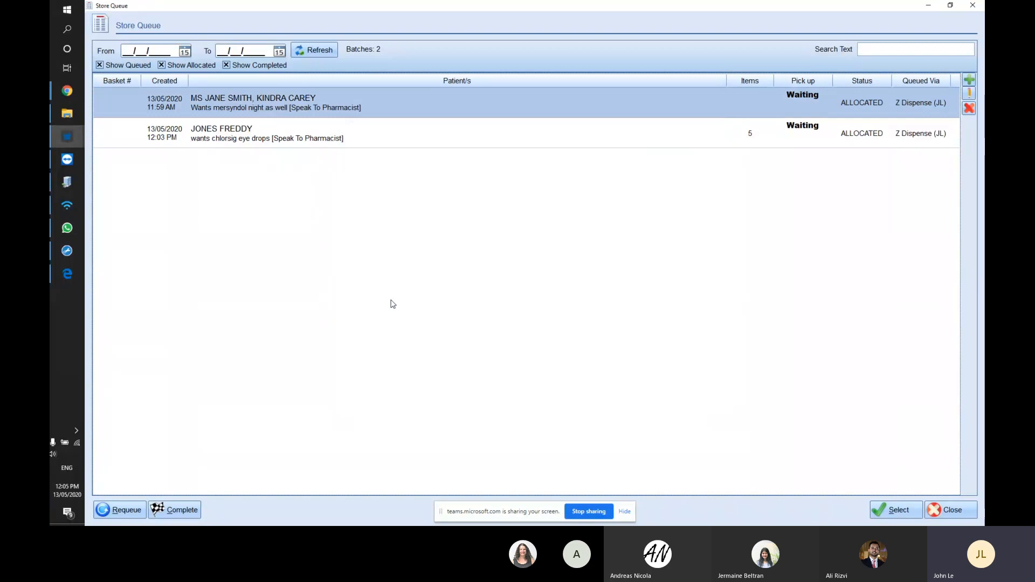
pyautogui.press('Insert')
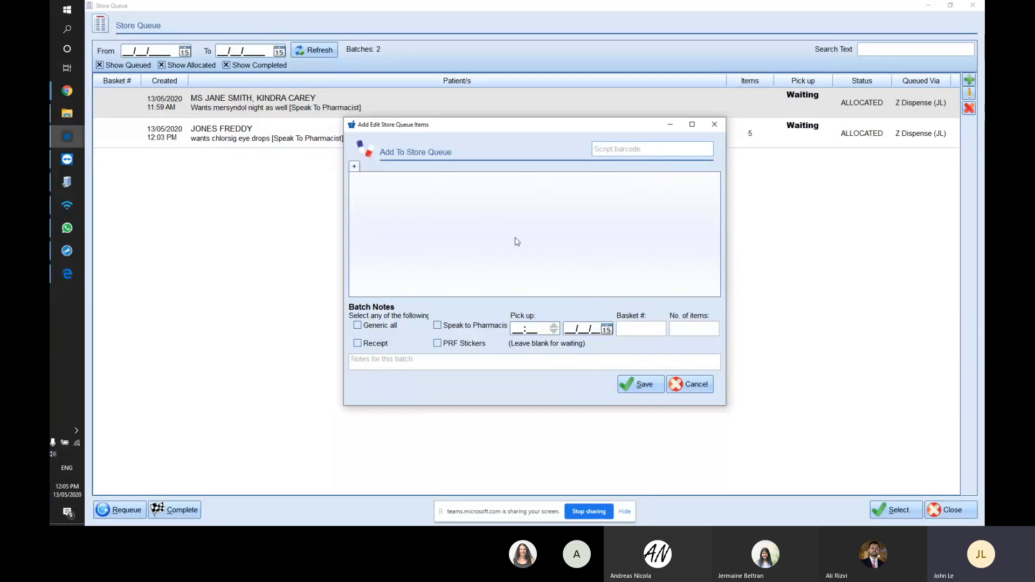
pyautogui.click(691, 385)
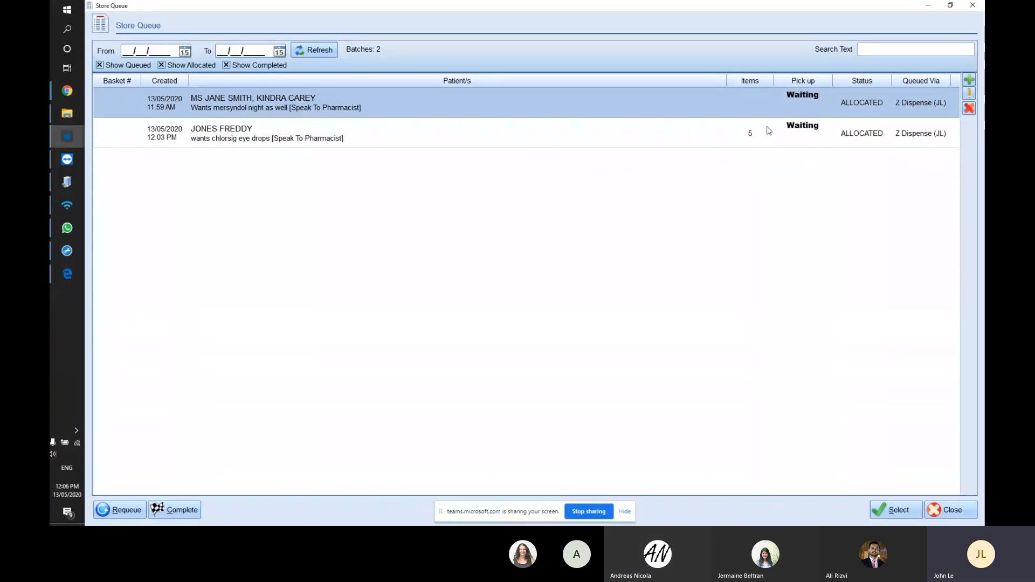
pyautogui.click(690, 131)
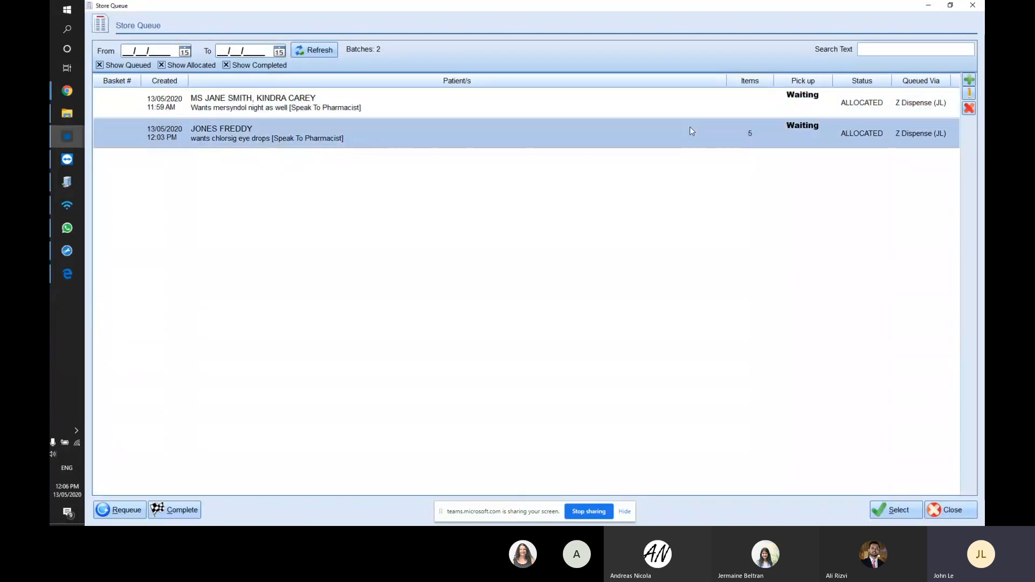
pyautogui.click(683, 113)
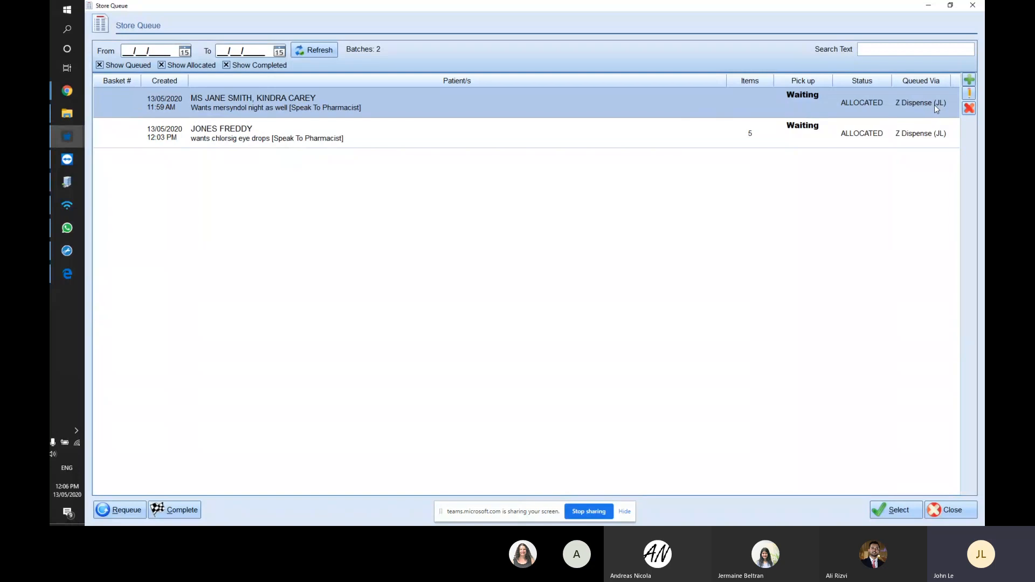
# - Exit Z Dispense skipping the drug scan check, then relaunch it and log back in
pyautogui.click(973, 6)
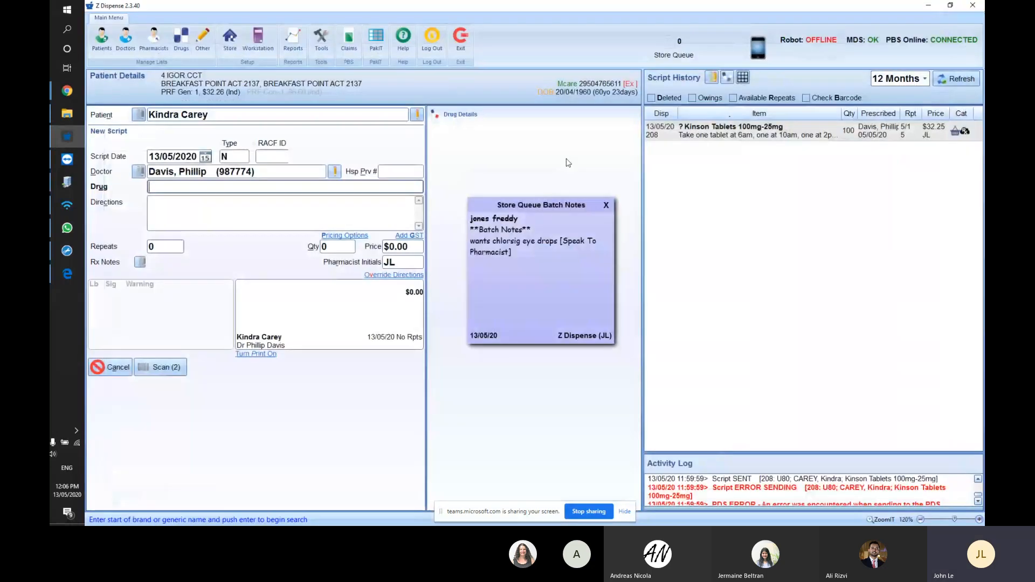
pyautogui.click(607, 205)
pyautogui.click(456, 42)
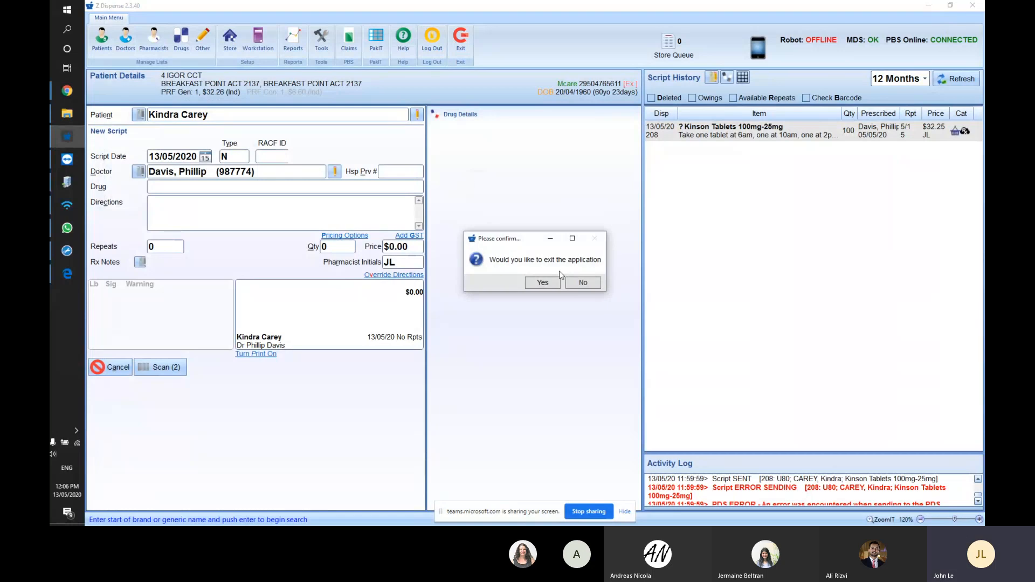
pyautogui.click(551, 284)
pyautogui.click(506, 247)
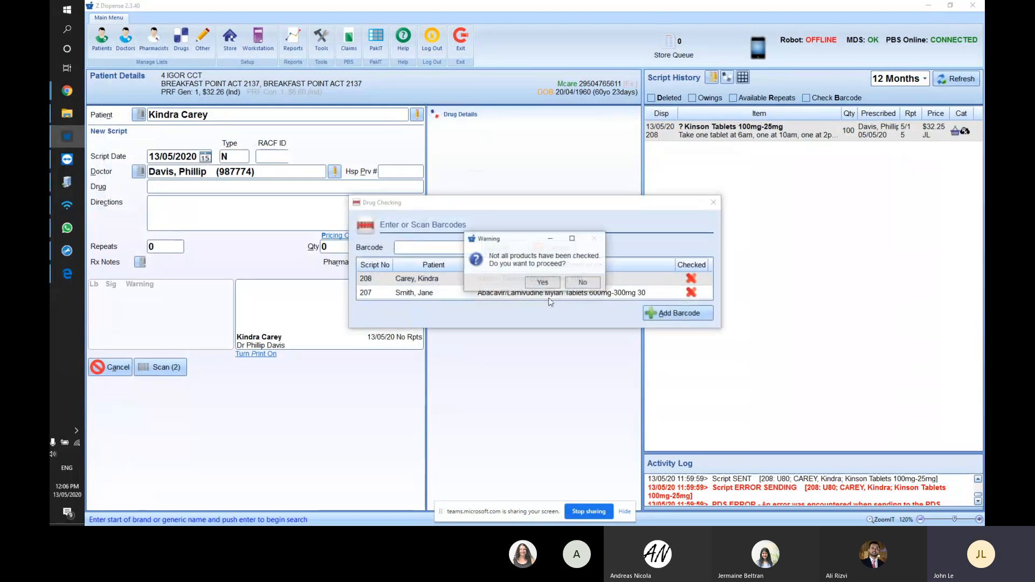
pyautogui.click(519, 280)
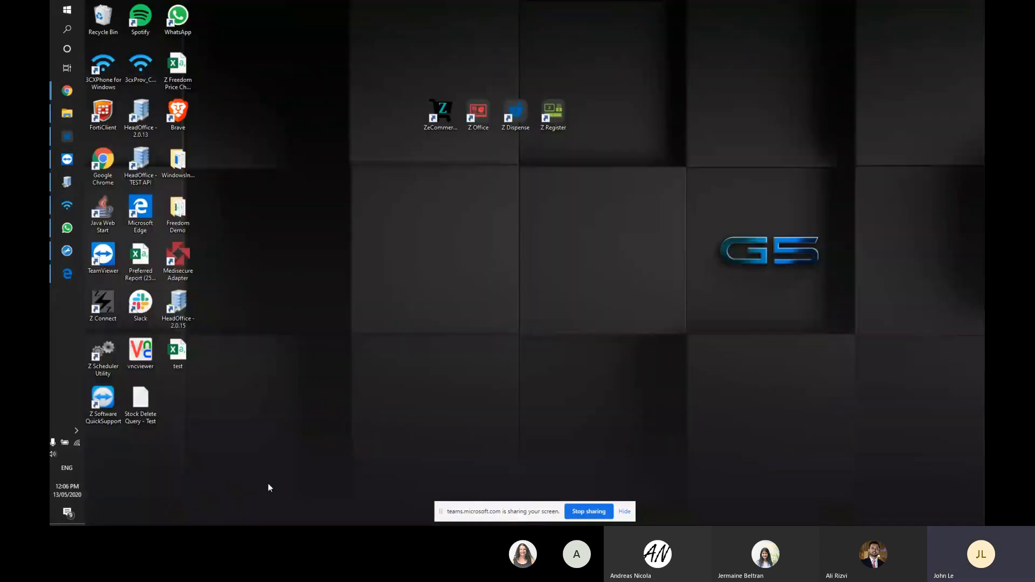
pyautogui.doubleClick(510, 122)
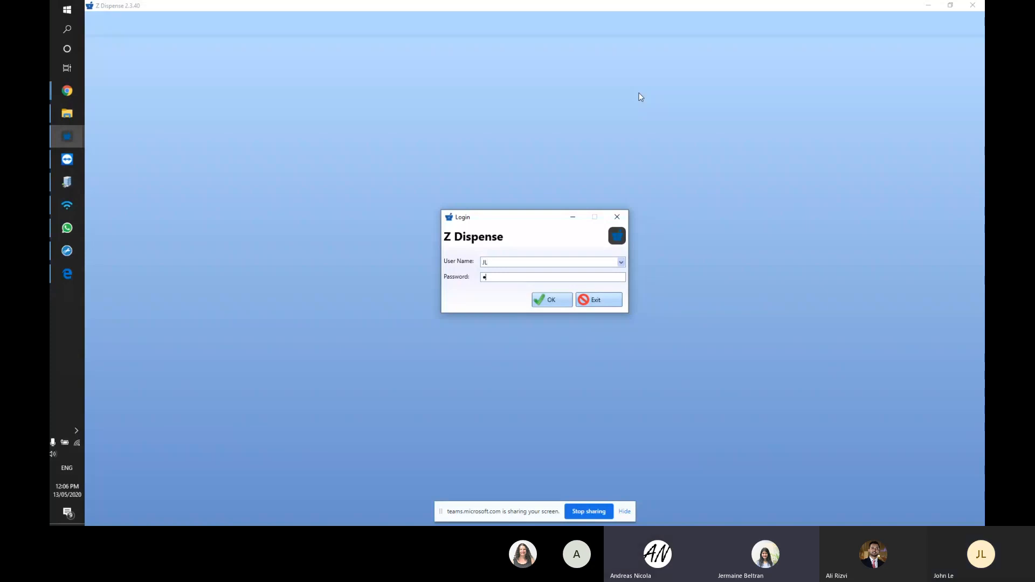
pyautogui.press('Return')
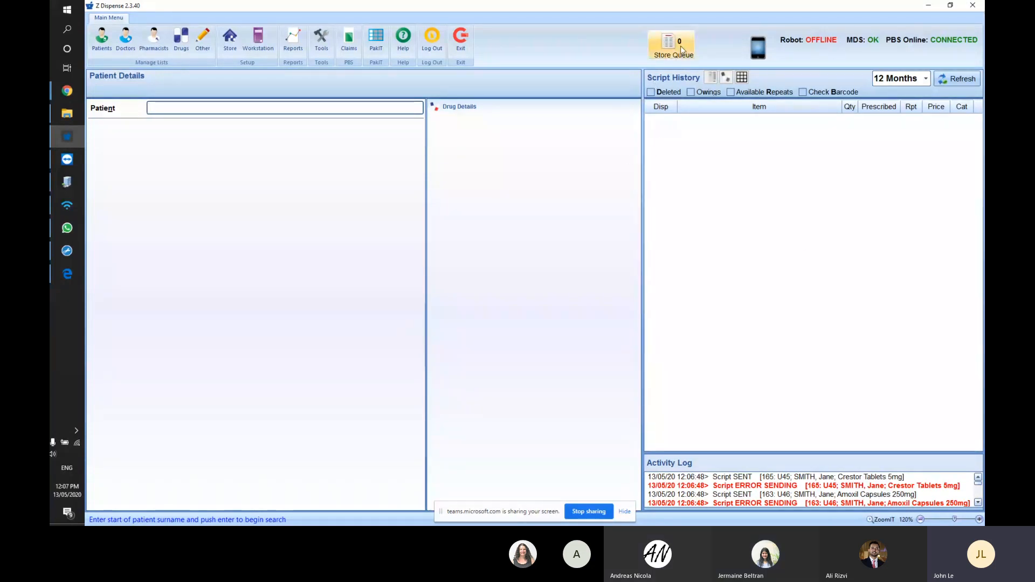
# - Try dispensing the mersyndol batch from the Store Queue, triggering 'Cannot dispense an allocated batch'
pyautogui.click(663, 54)
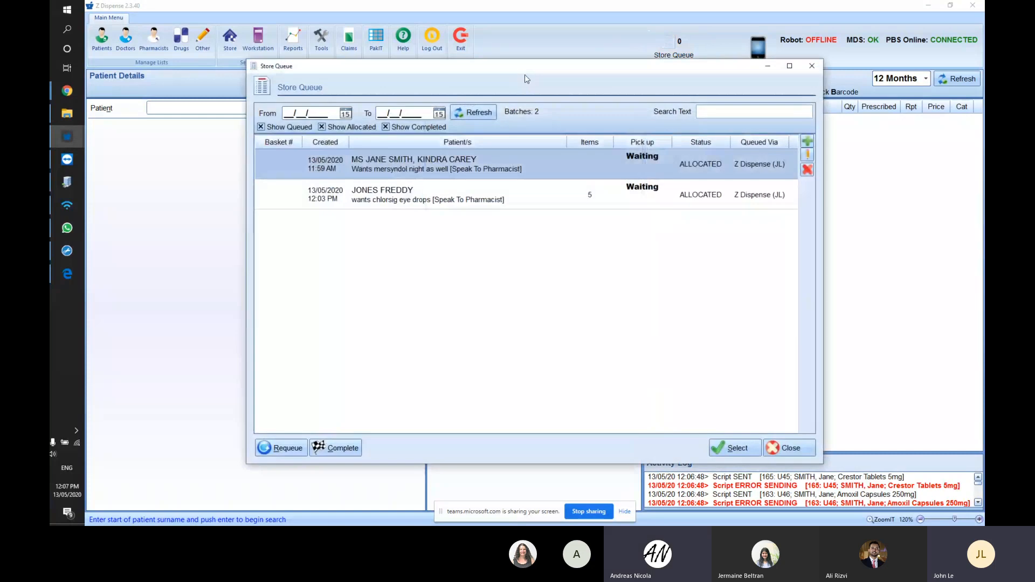
pyautogui.click(448, 199)
pyautogui.click(462, 172)
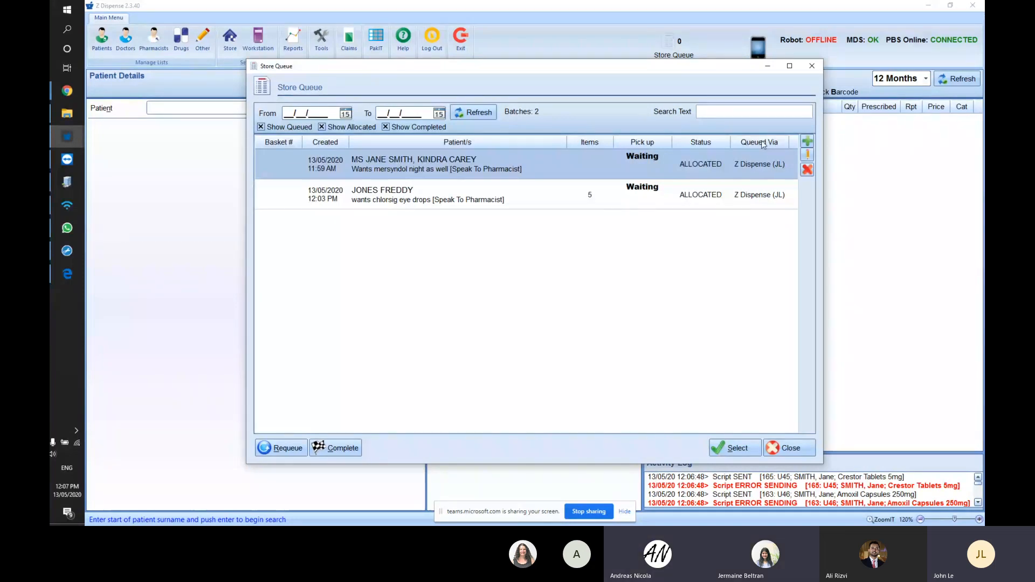
pyautogui.click(758, 193)
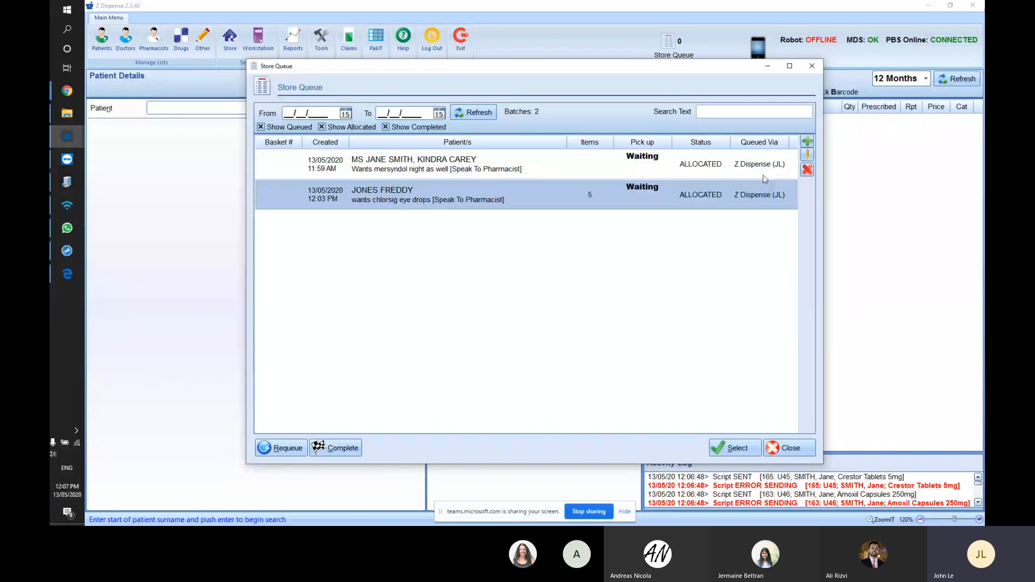
pyautogui.click(537, 172)
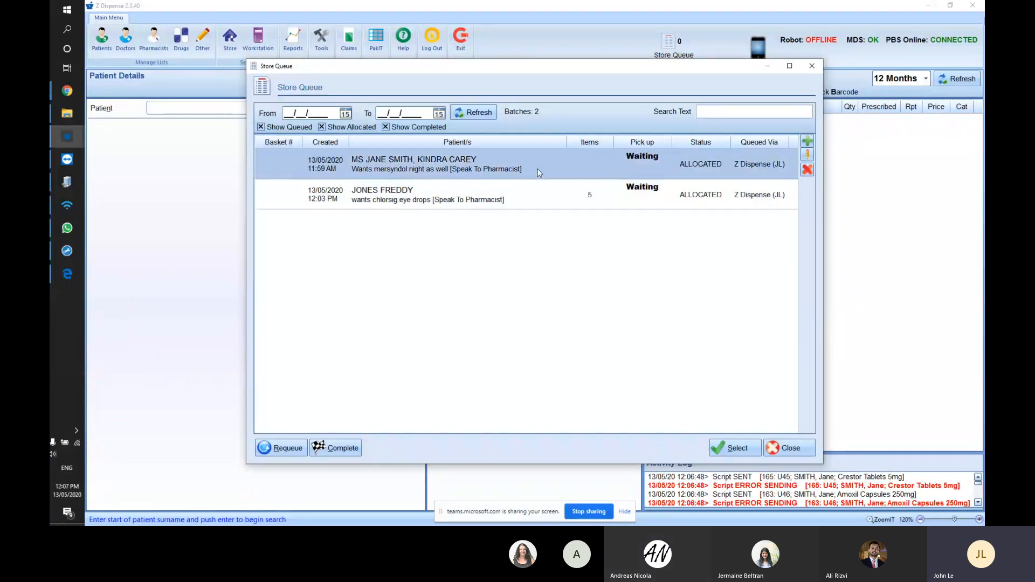
pyautogui.click(736, 448)
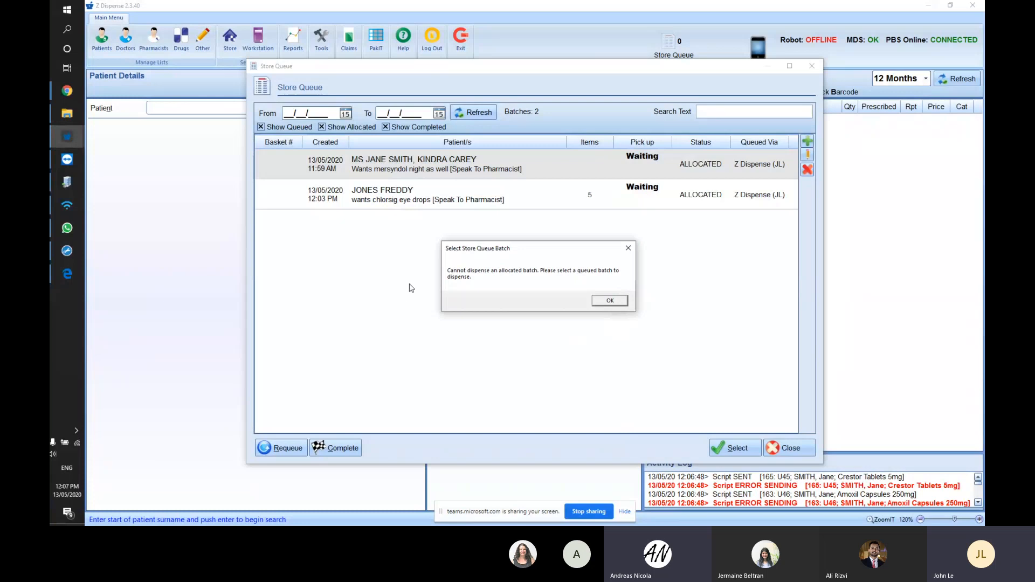
pyautogui.moveTo(536, 243)
pyautogui.mouseDown()
pyautogui.moveTo(535, 217)
pyautogui.moveTo(536, 226)
pyautogui.mouseUp()
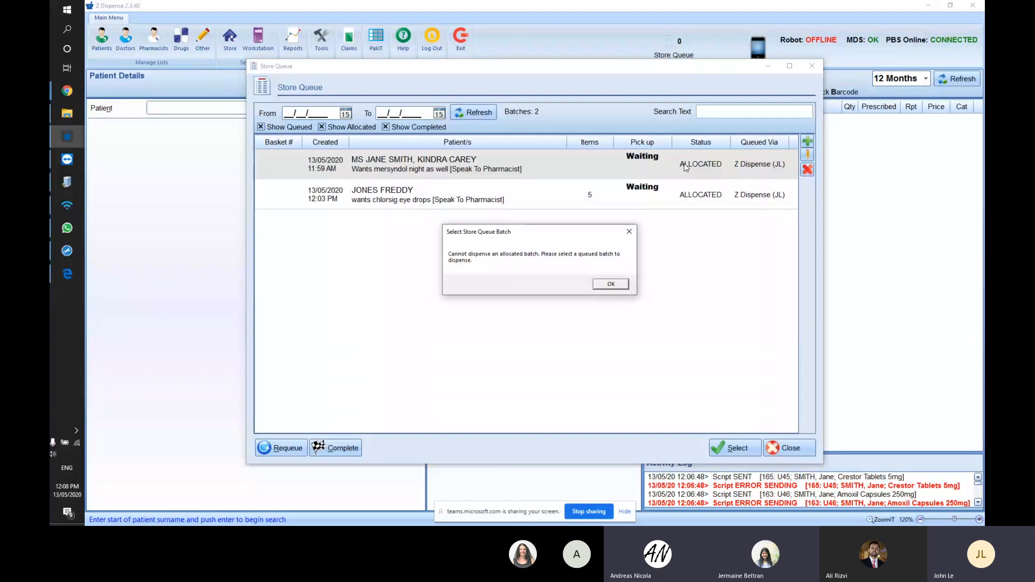
pyautogui.moveTo(534, 238); pyautogui.dragTo(536, 235)
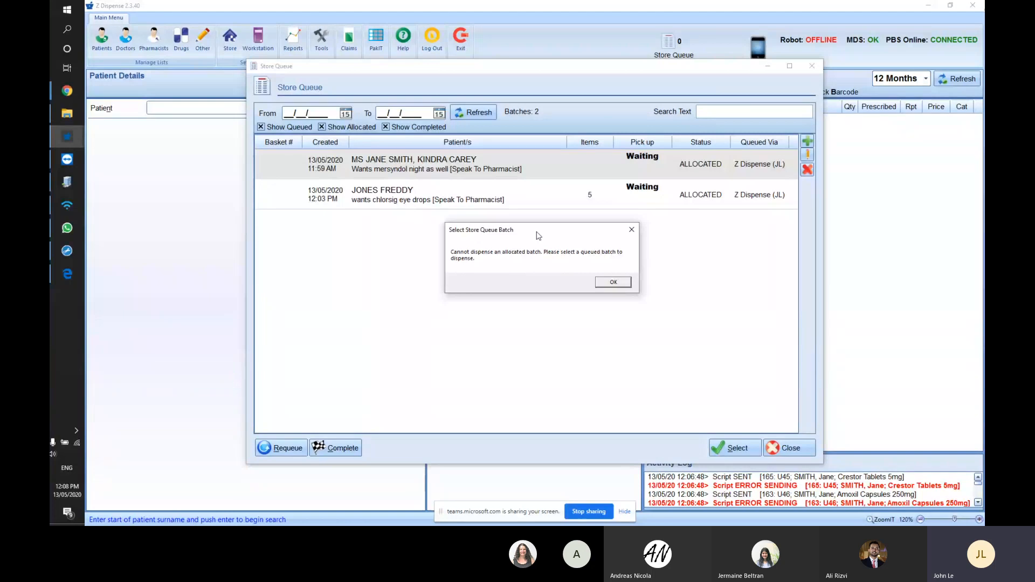
# - Dismiss the allocated-batch error and requeue the mersyndol batch
pyautogui.click(600, 279)
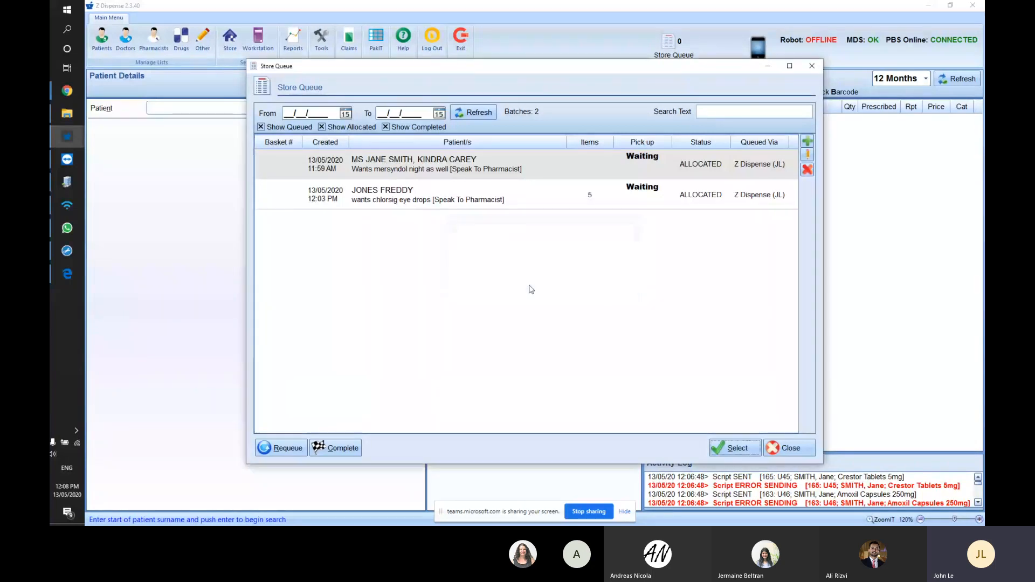
pyautogui.click(459, 171)
pyautogui.click(281, 448)
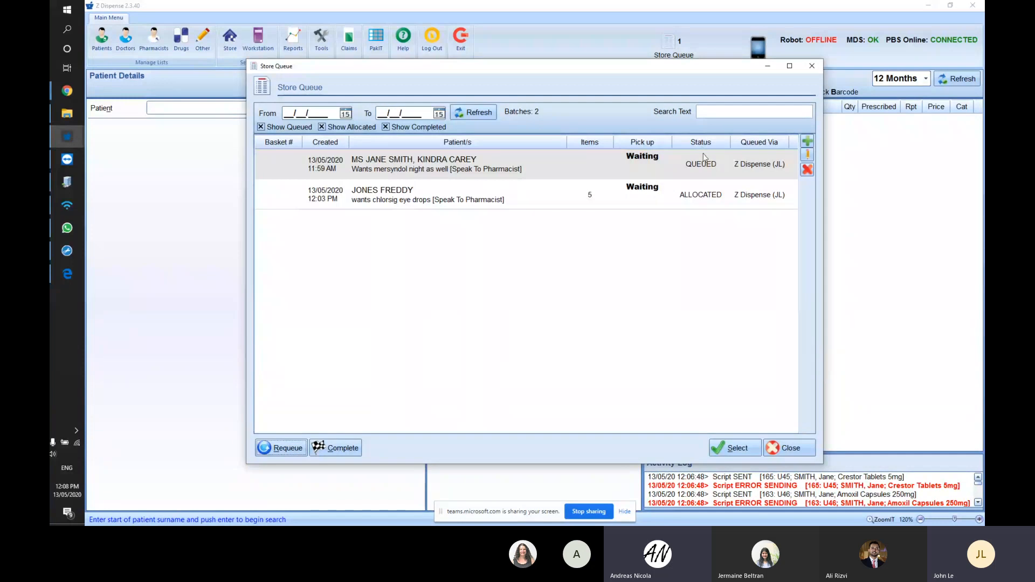
# - Mark the chlorsig eye drops batch as COMPLETED
pyautogui.click(696, 169)
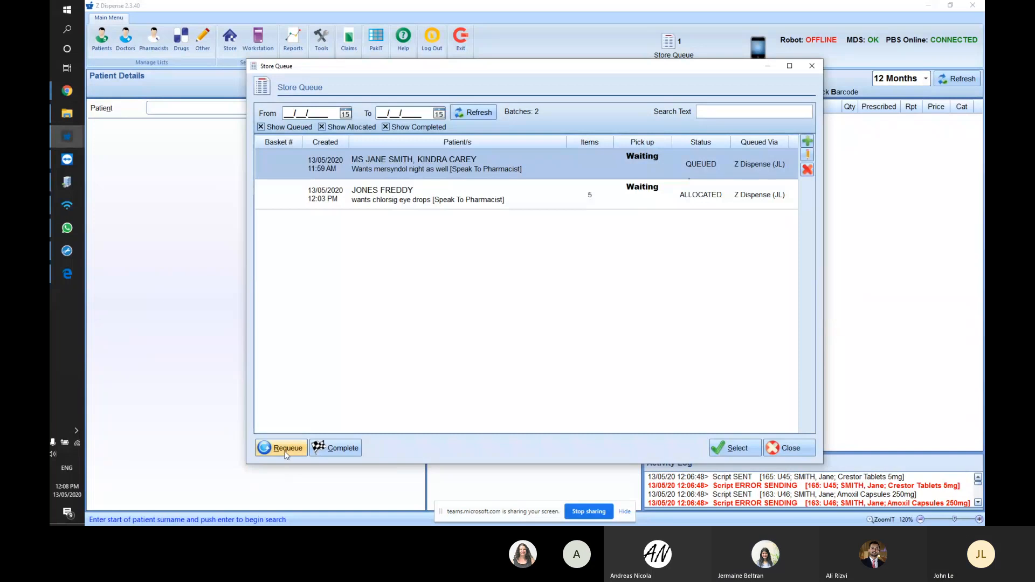
pyautogui.click(652, 193)
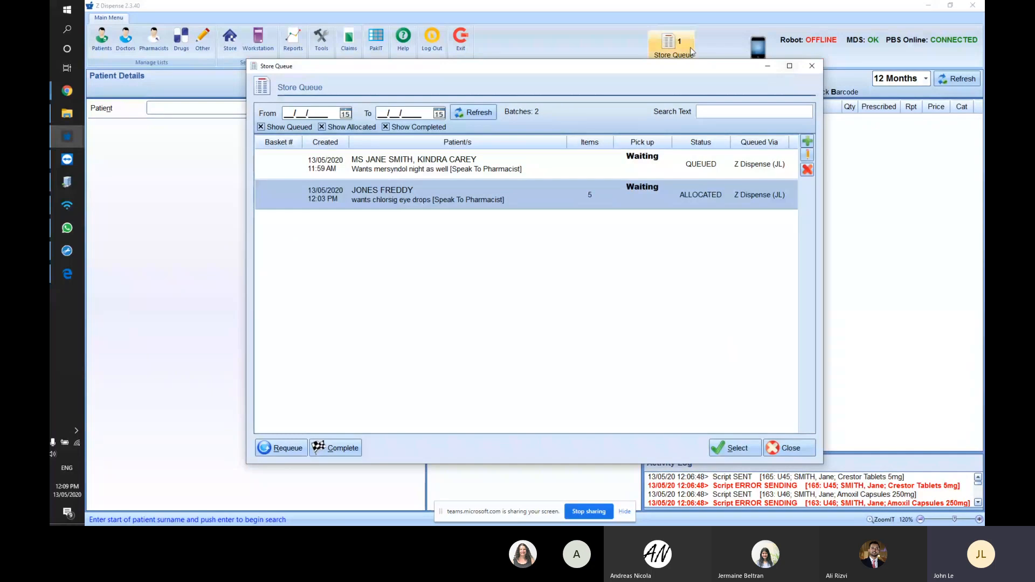
pyautogui.click(339, 448)
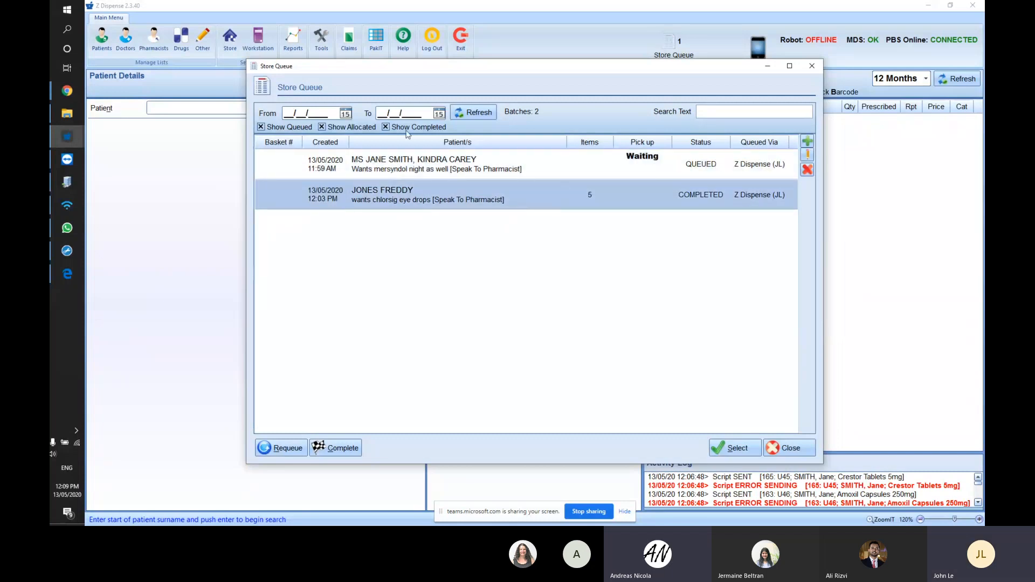
pyautogui.press('Tab')
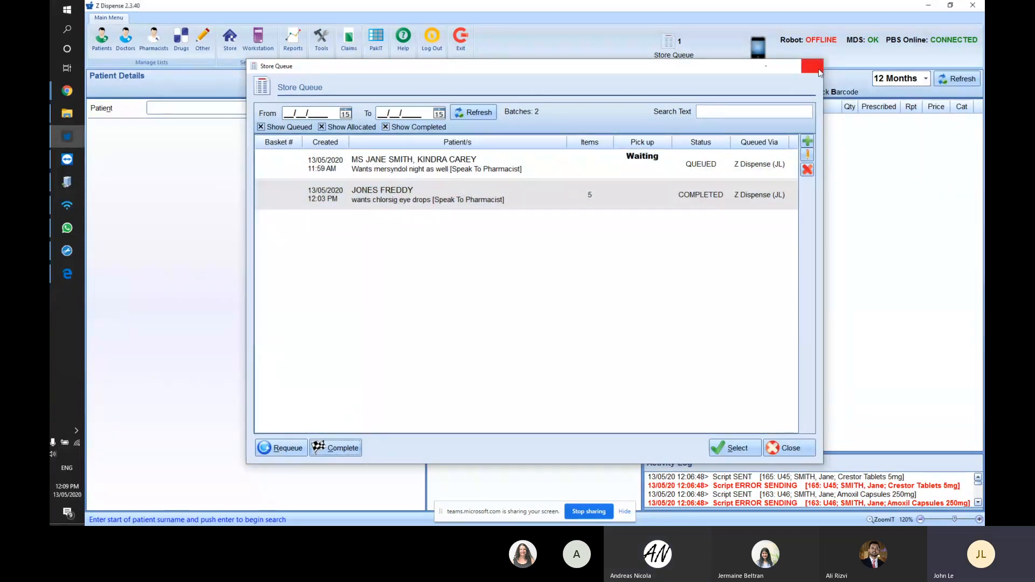
pyautogui.click(819, 69)
pyautogui.click(682, 47)
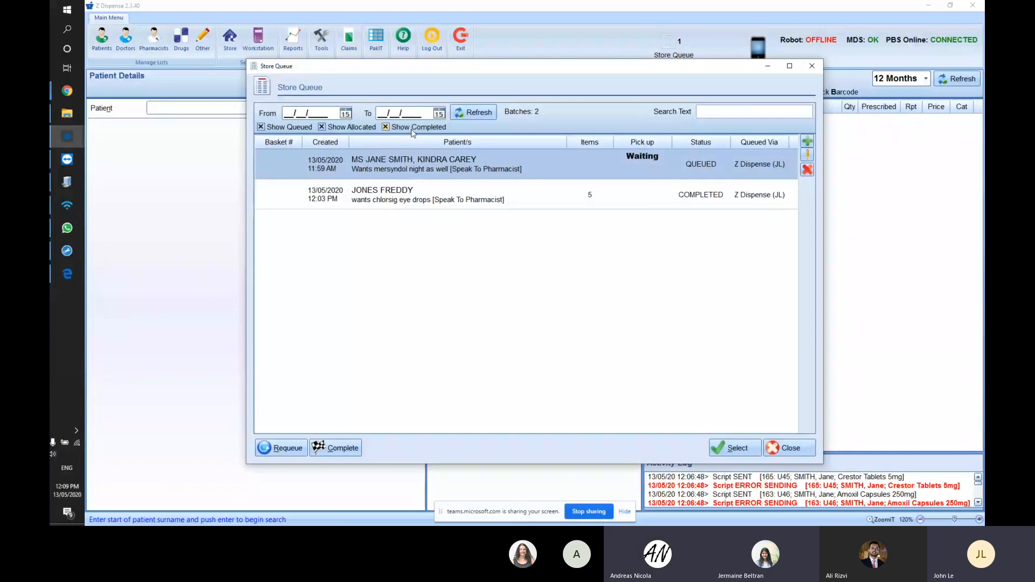
pyautogui.click(413, 130)
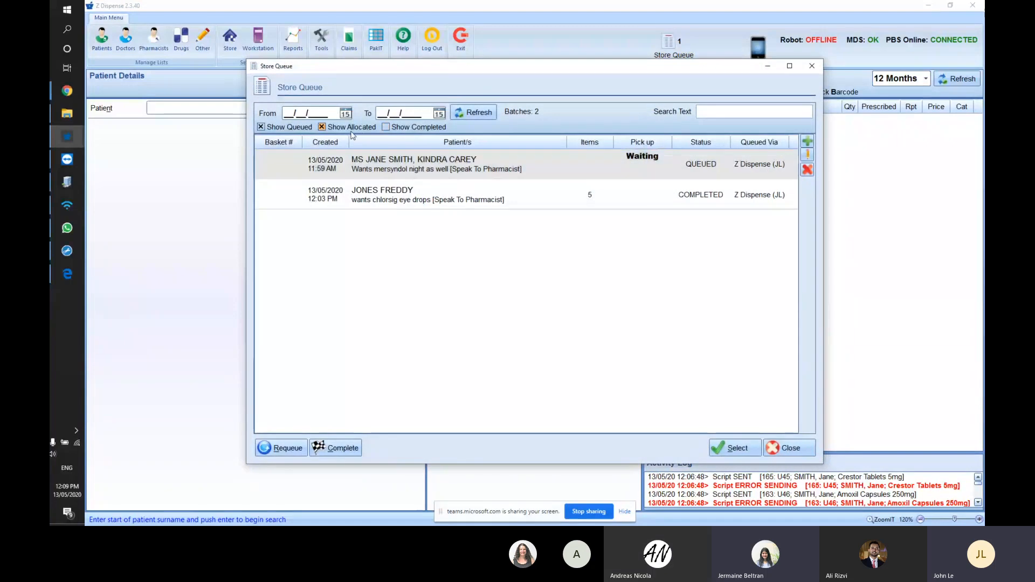
pyautogui.click(400, 129)
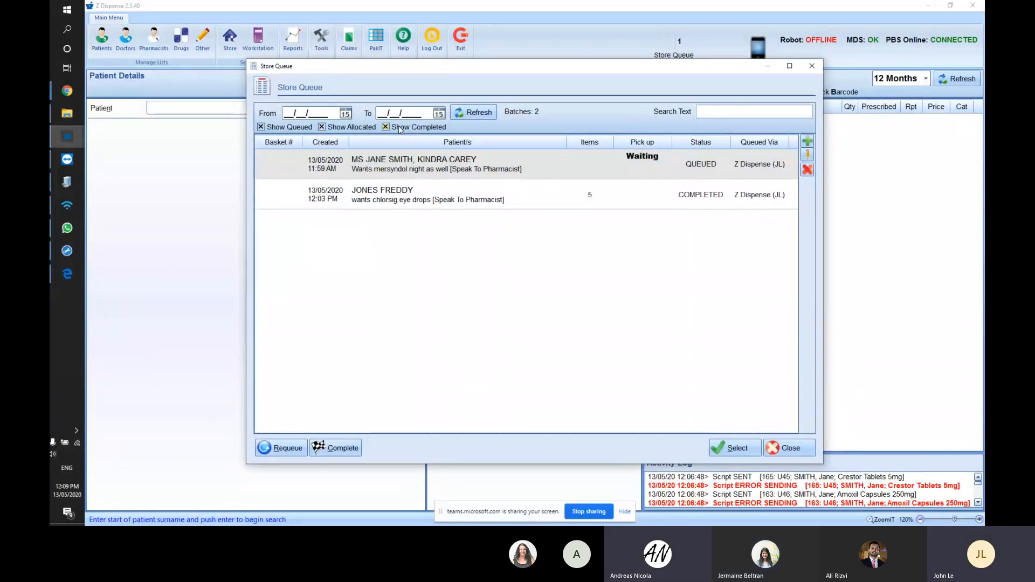
pyautogui.click(399, 126)
pyautogui.click(464, 112)
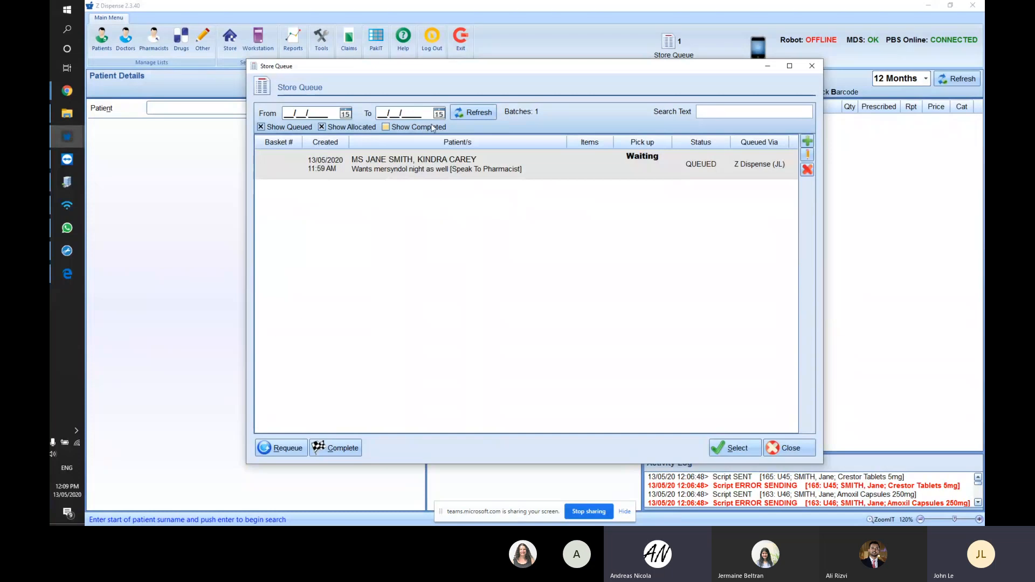
pyautogui.click(397, 128)
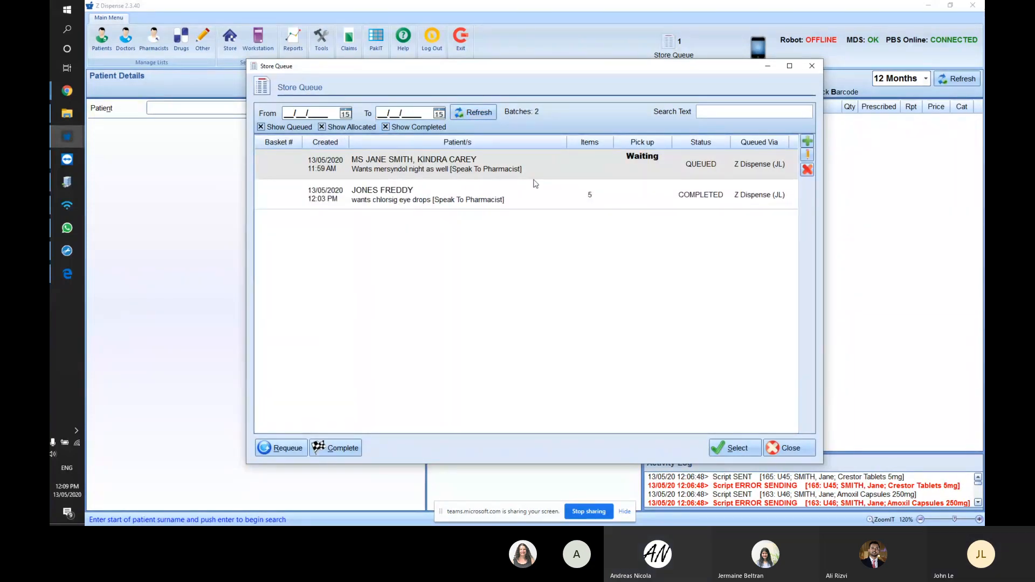
pyautogui.click(771, 171)
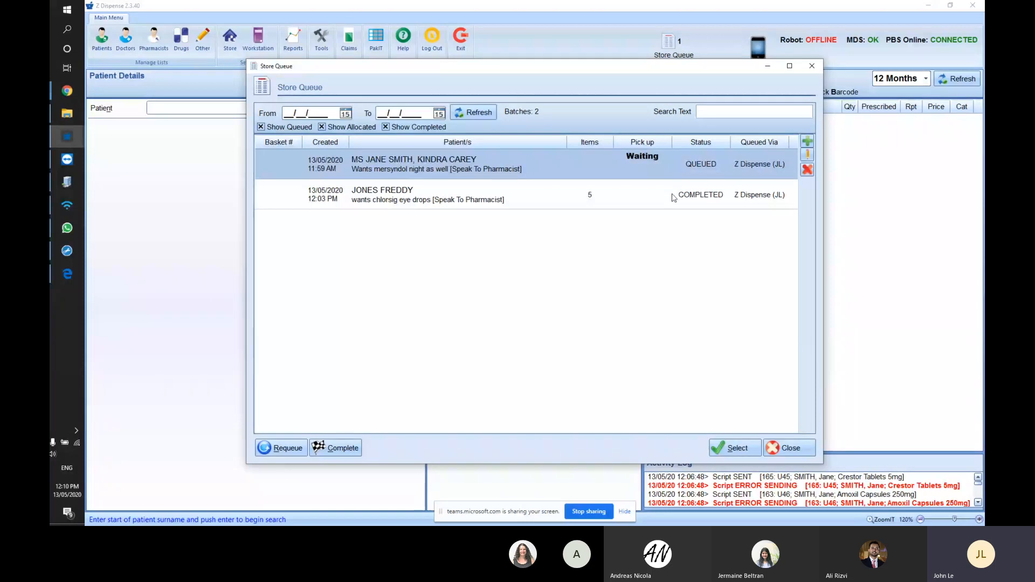
# - Take the waiting two-patient batch for dispensing, clearing the screen and accepting the Regulation 25 warning
pyautogui.doubleClick(602, 163)
pyautogui.click(693, 384)
pyautogui.click(741, 449)
pyautogui.click(583, 285)
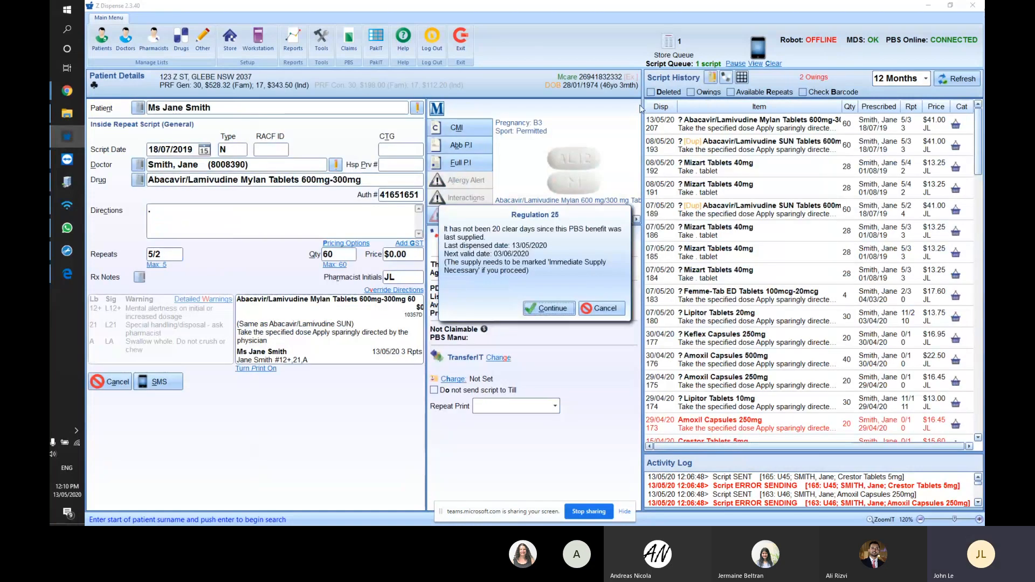
pyautogui.press('Return')
# - Review the allocated batch's items for both patients in Store Queue, then try selecting it again
pyautogui.click(673, 47)
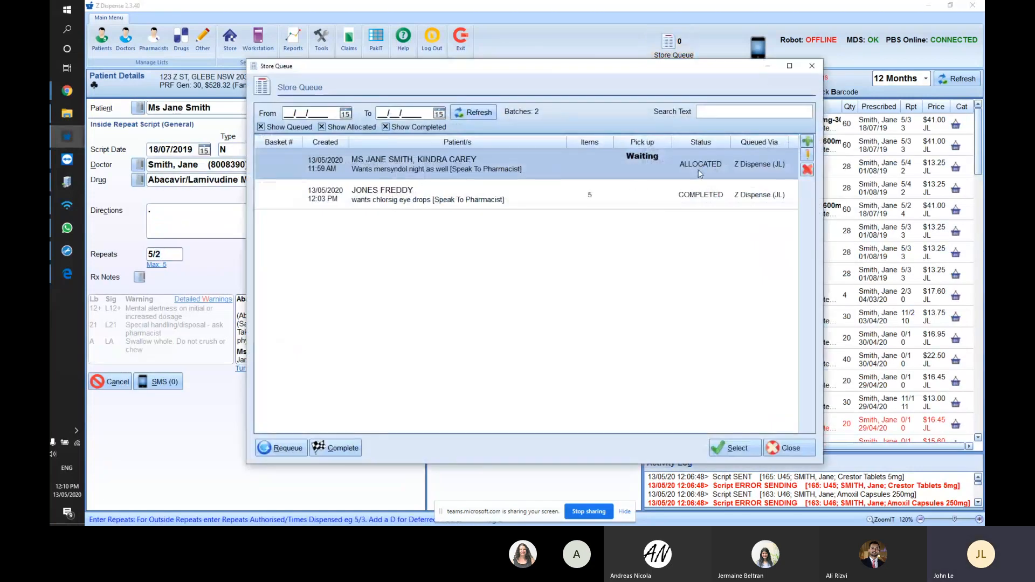
pyautogui.doubleClick(492, 165)
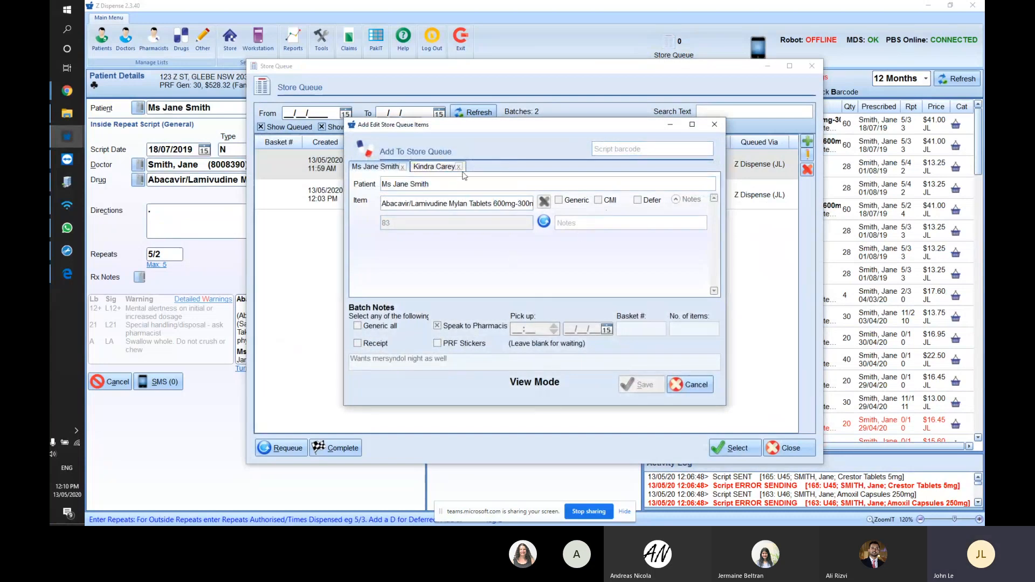
pyautogui.click(434, 167)
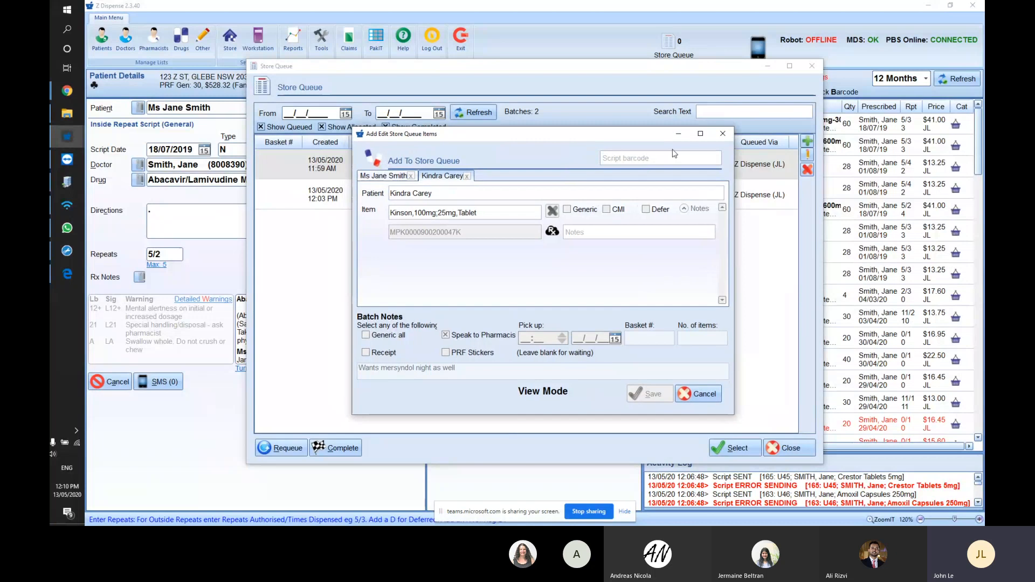
pyautogui.click(715, 124)
pyautogui.doubleClick(501, 156)
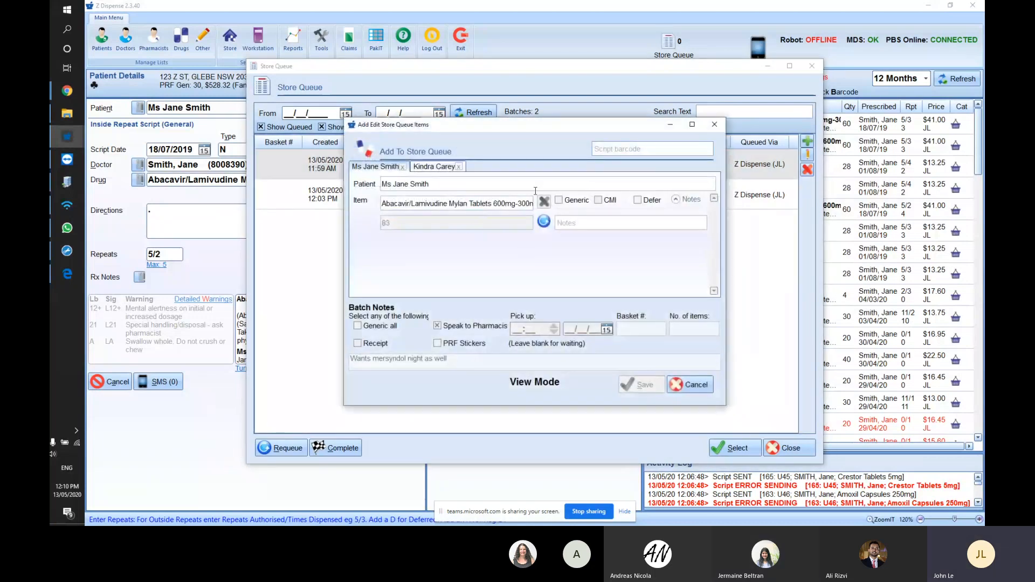
pyautogui.click(716, 124)
pyautogui.click(732, 448)
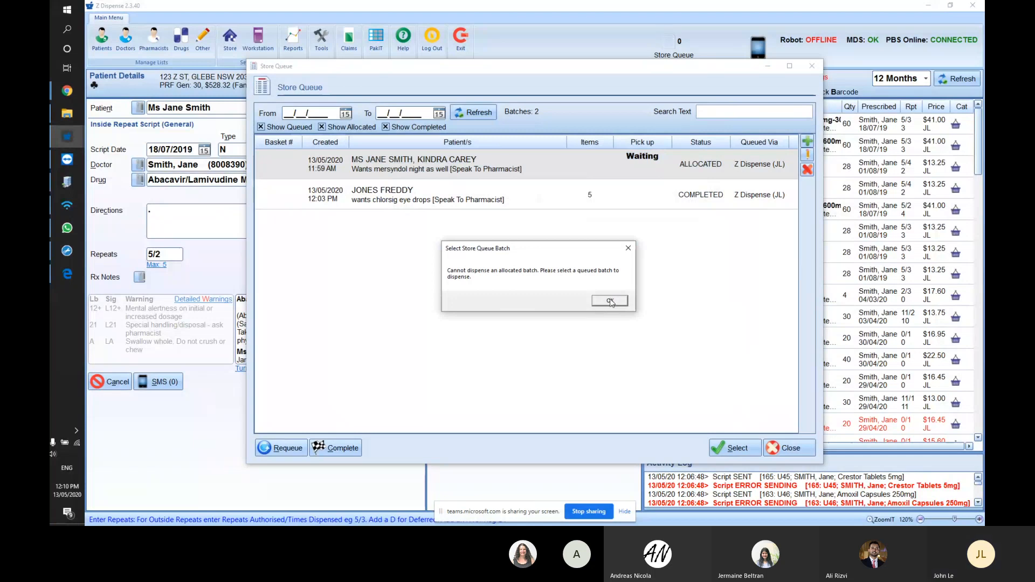
# - Dismiss the Select Store Queue Batch refusal and highlight the allocated mersyndol batch row
pyautogui.click(610, 301)
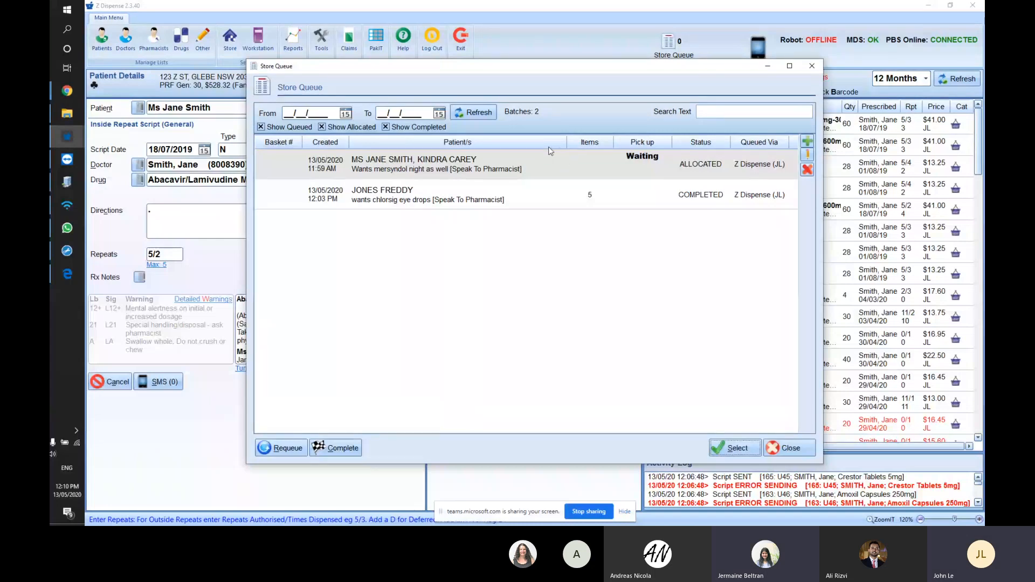
pyautogui.click(688, 173)
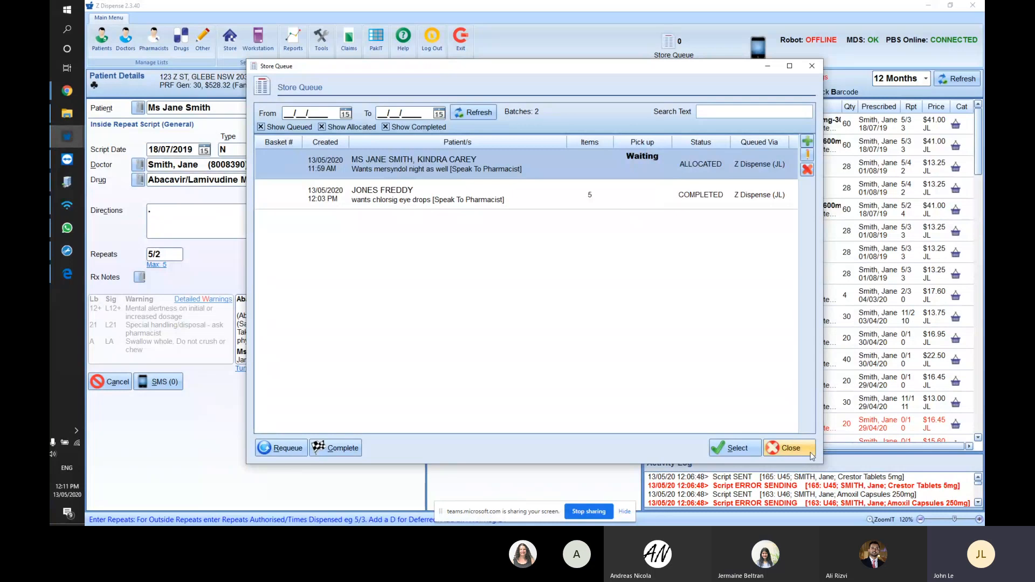
# - Close Store Queue and load the other patient through a surname search in the Patient field
pyautogui.click(788, 448)
pyautogui.rightClick(732, 131)
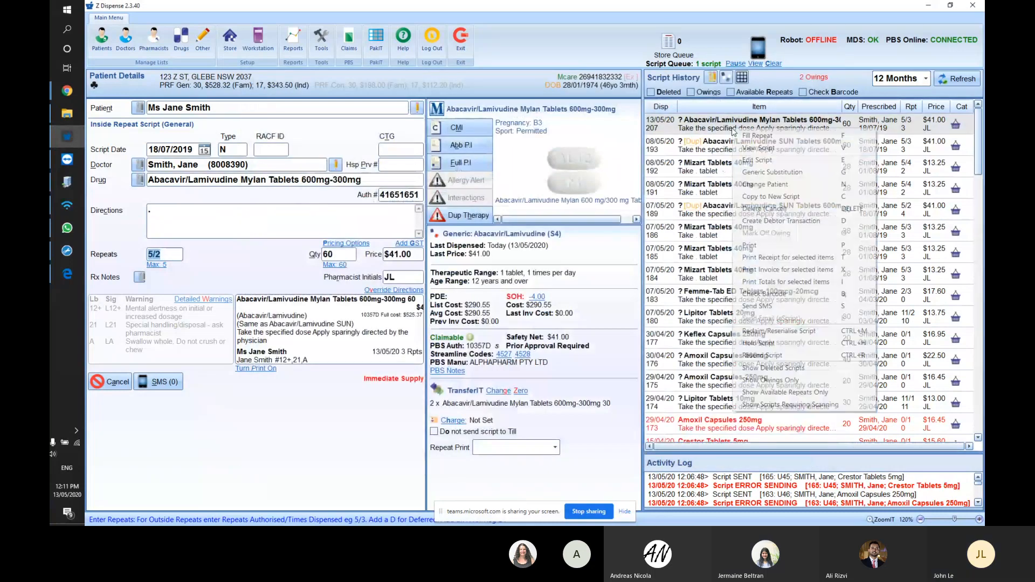
pyautogui.click(716, 128)
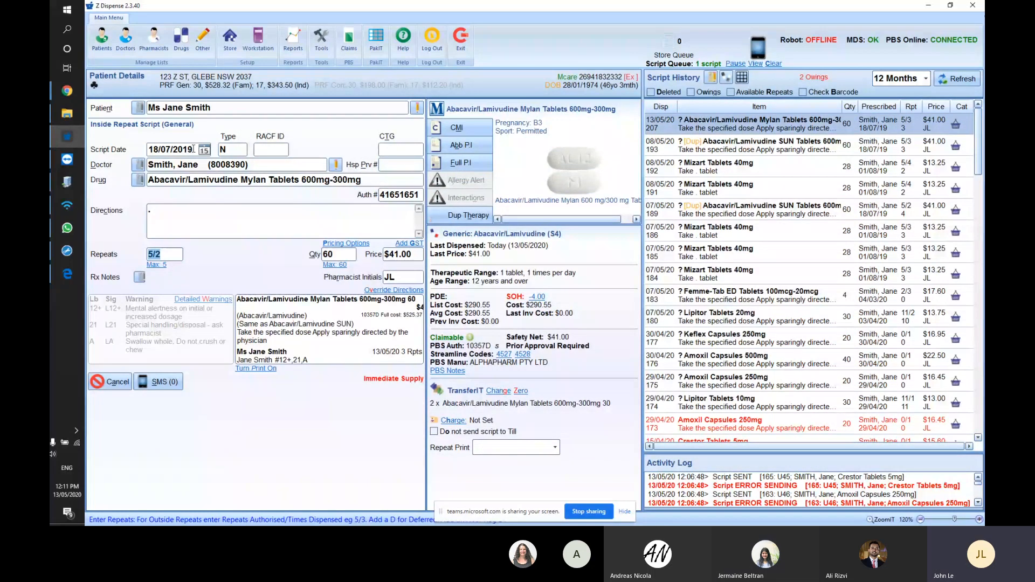
pyautogui.click(222, 108)
pyautogui.write('care')
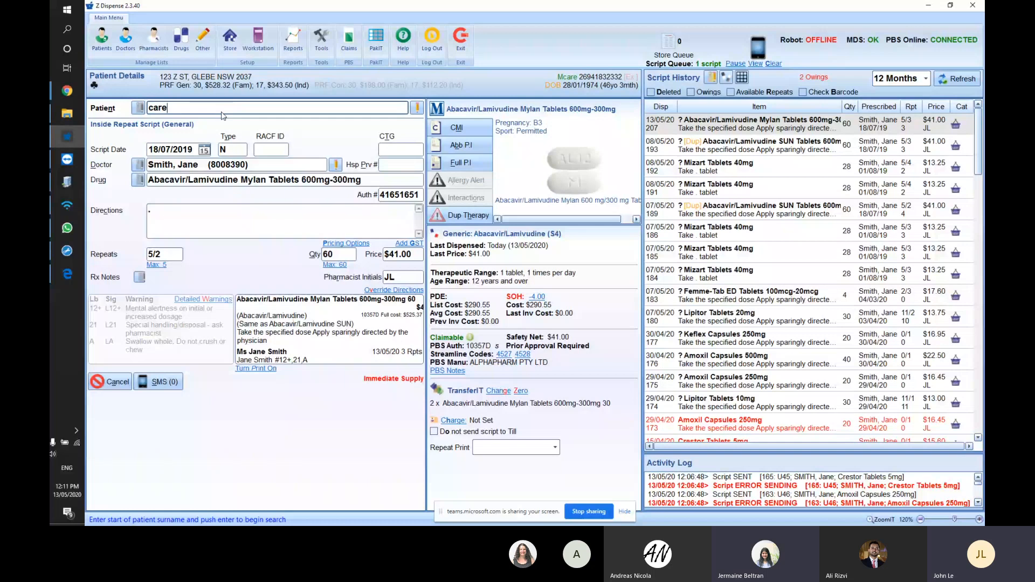
pyautogui.press('Return')
pyautogui.press('Return')
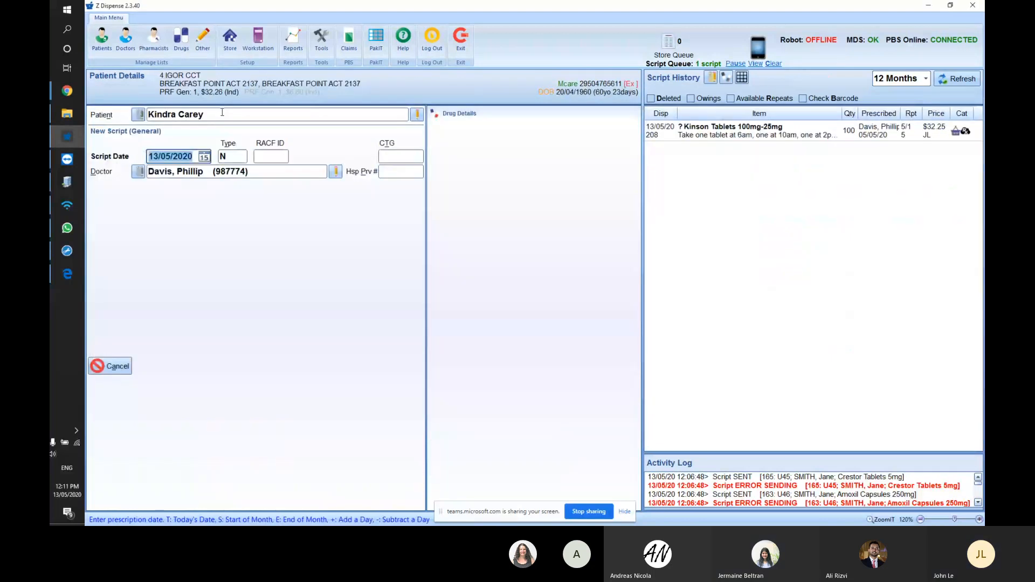
# - Attempt Send Email (eScript) on the Kinson Tablets script and close the no-URL-configured error
pyautogui.rightClick(793, 135)
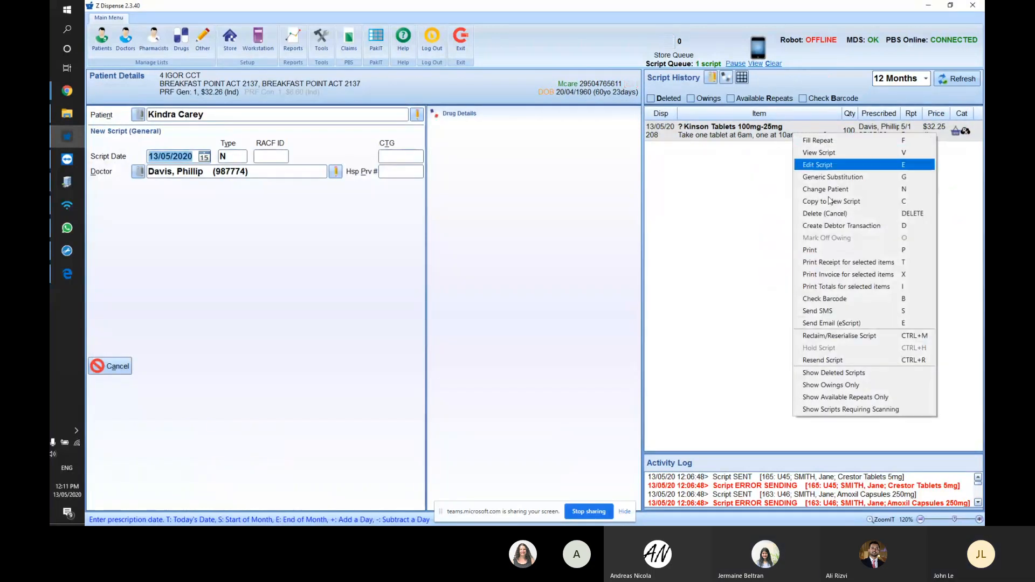
pyautogui.click(835, 324)
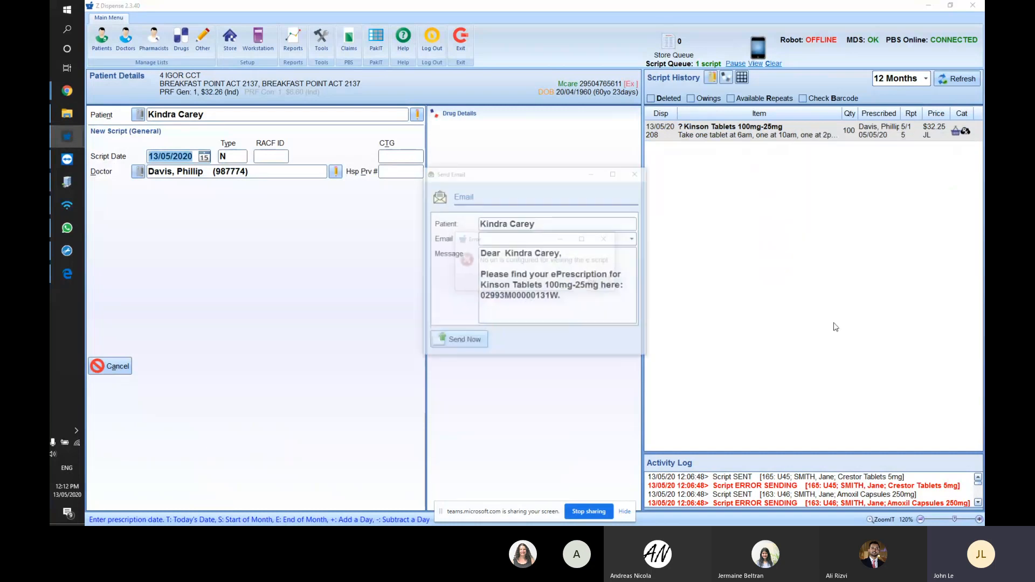
pyautogui.moveTo(542, 360); pyautogui.dragTo(542, 411)
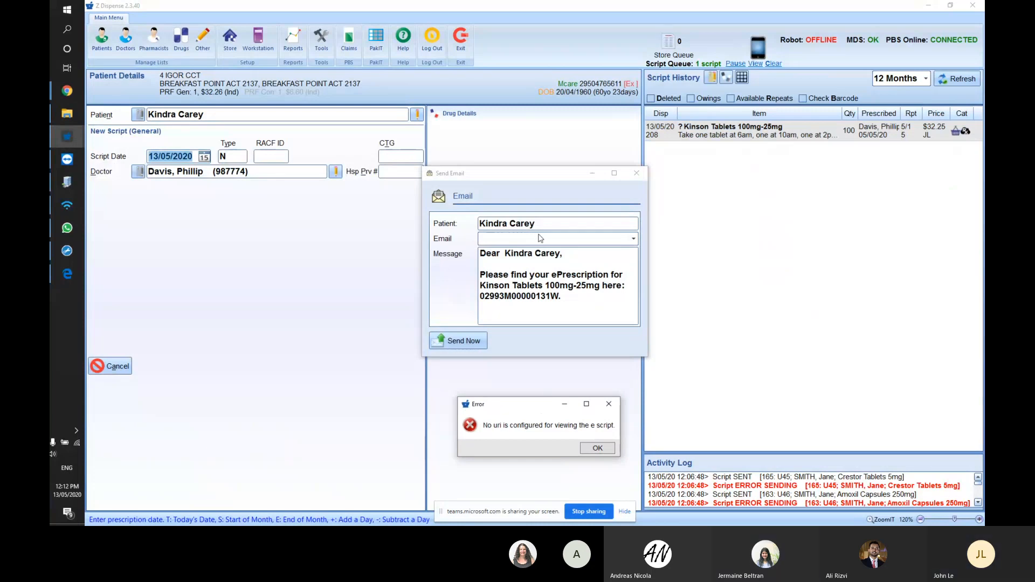
pyautogui.click(609, 404)
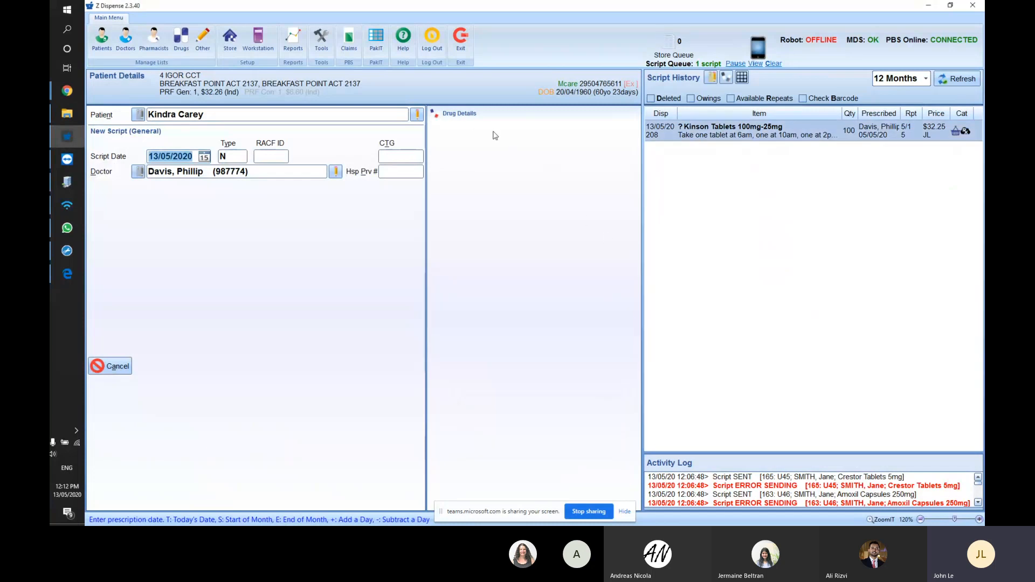
pyautogui.rightClick(788, 127)
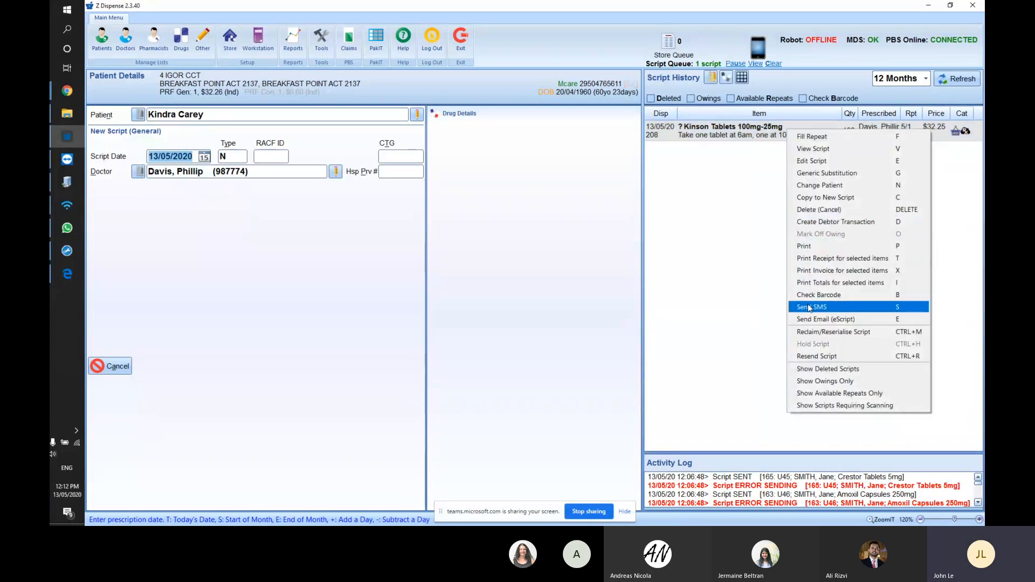
pyautogui.click(809, 308)
pyautogui.click(539, 204)
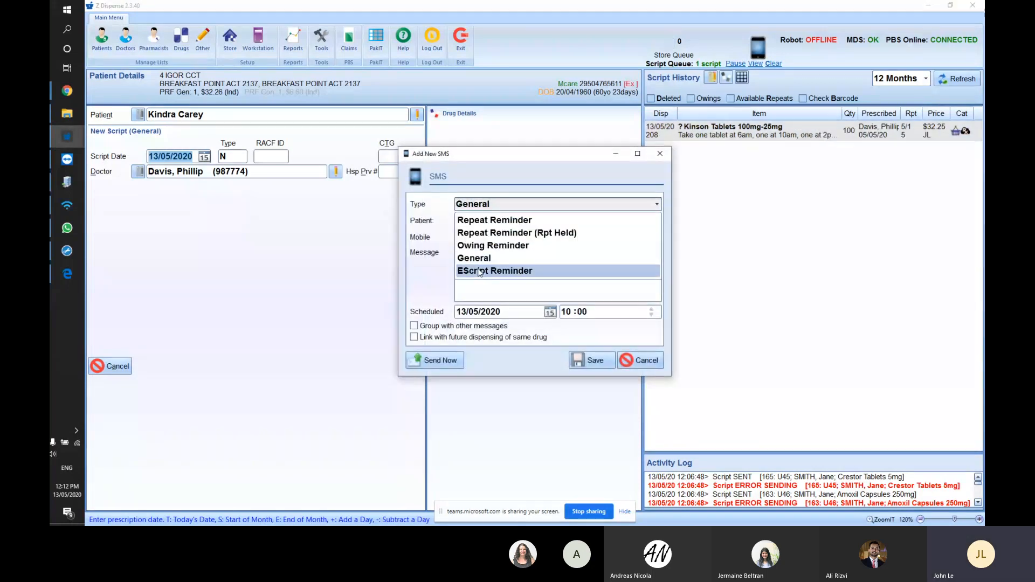
pyautogui.click(503, 273)
pyautogui.click(569, 268)
pyautogui.scroll(1, 569, 269)
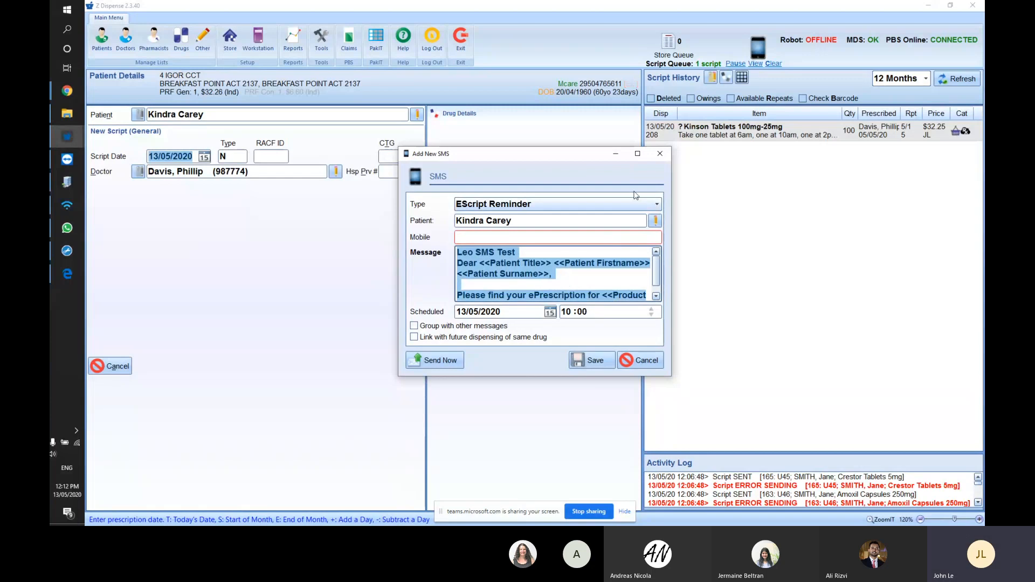
pyautogui.click(660, 154)
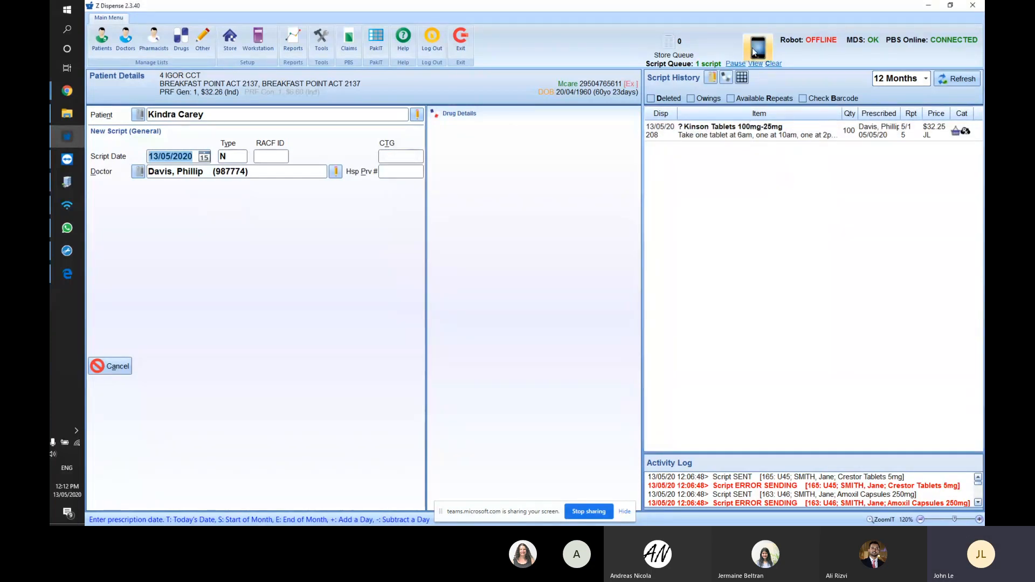
pyautogui.click(719, 131)
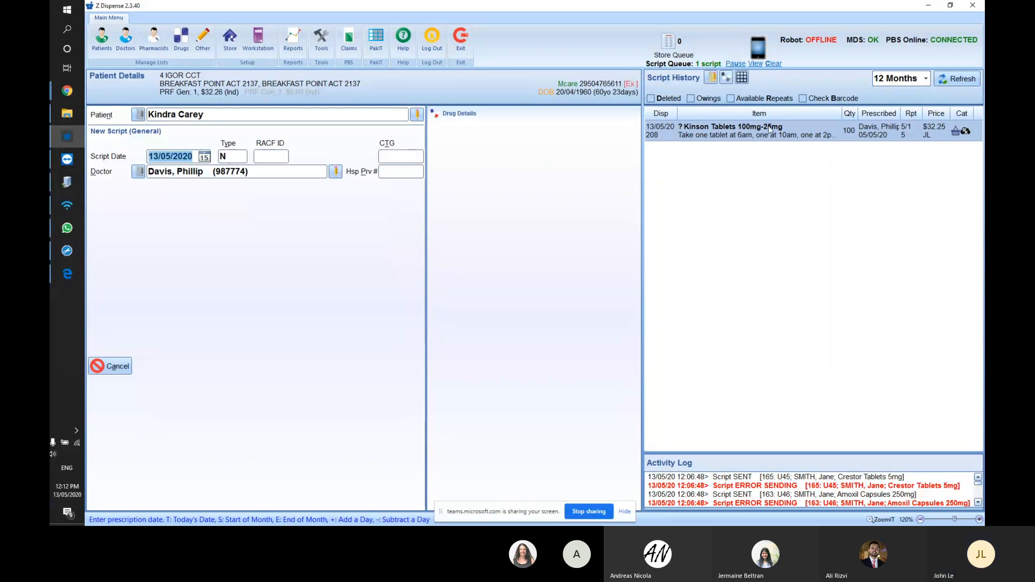
# - Clear the Script Queue and confirm the prompt
pyautogui.click(772, 64)
pyautogui.press('Return')
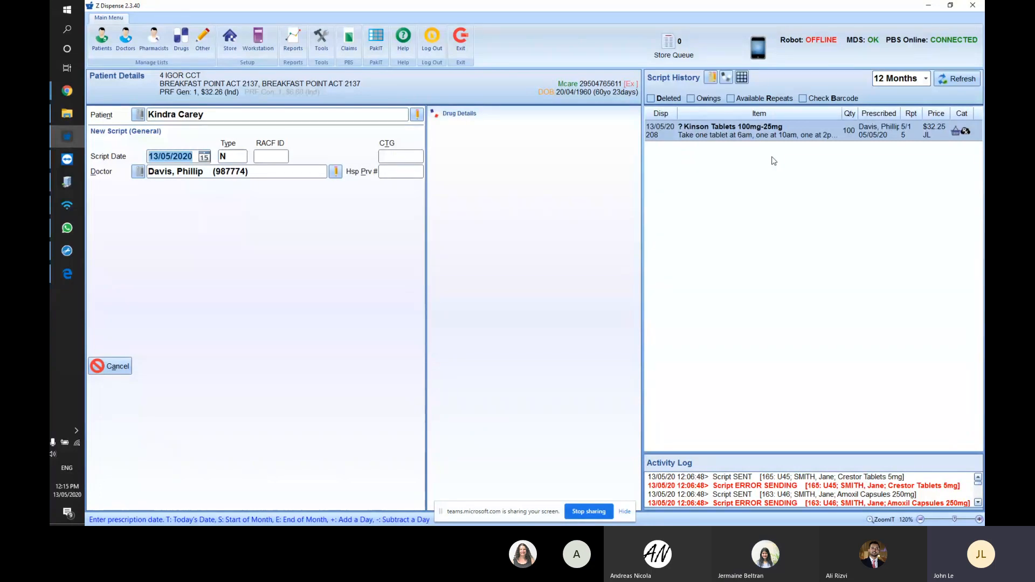
pyautogui.click(671, 43)
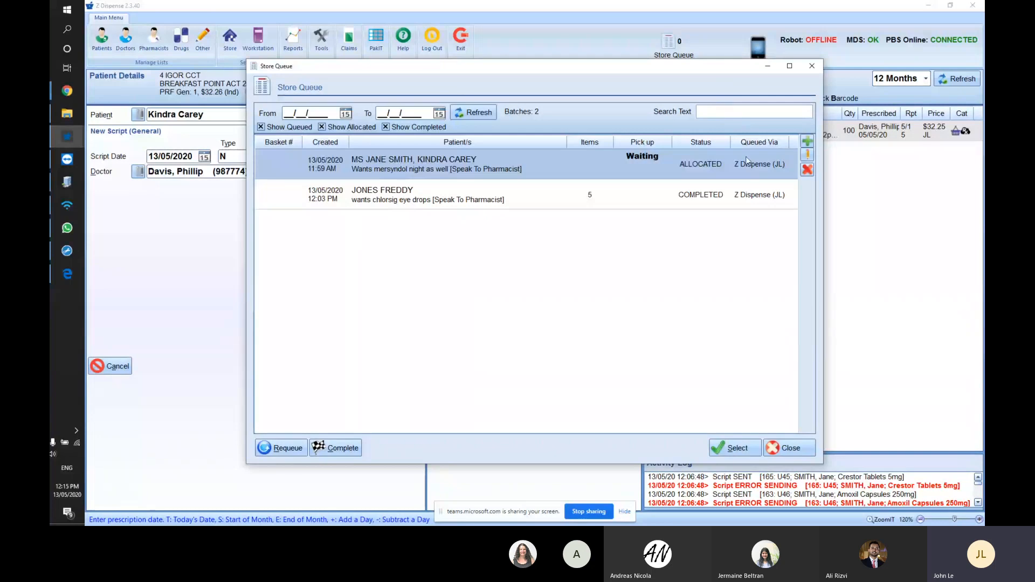
pyautogui.click(811, 66)
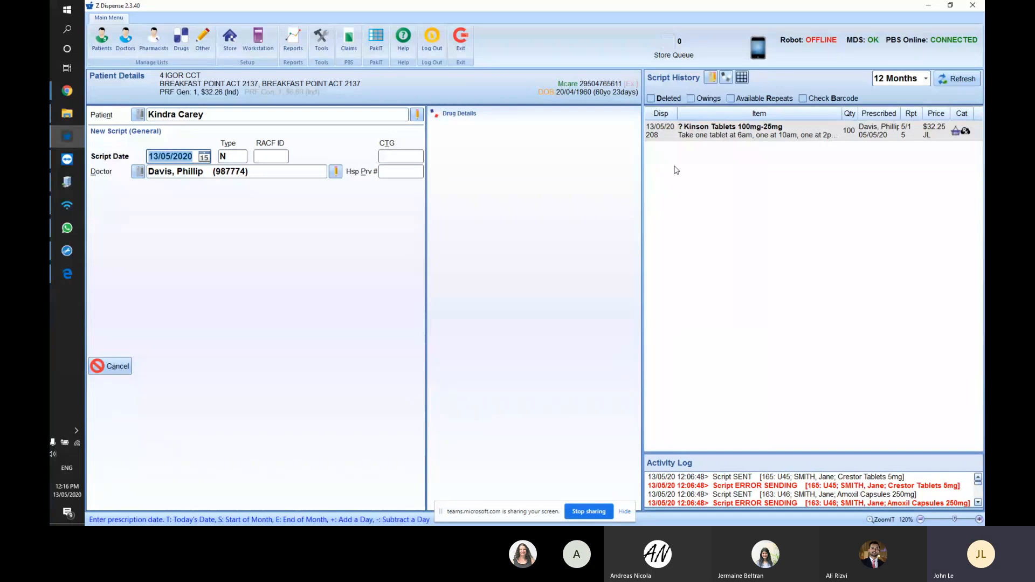
# - Delete the eScript code mistakenly scanned into the Patient field, leaving it blank
pyautogui.click(232, 114)
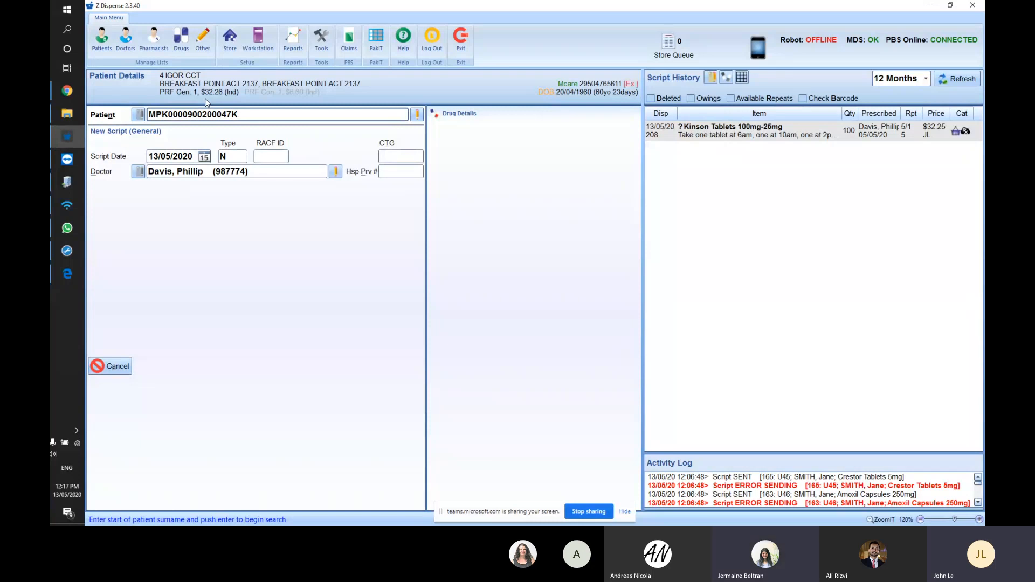
pyautogui.moveTo(242, 113); pyautogui.dragTo(78, 115)
pyautogui.press('BackSpace')
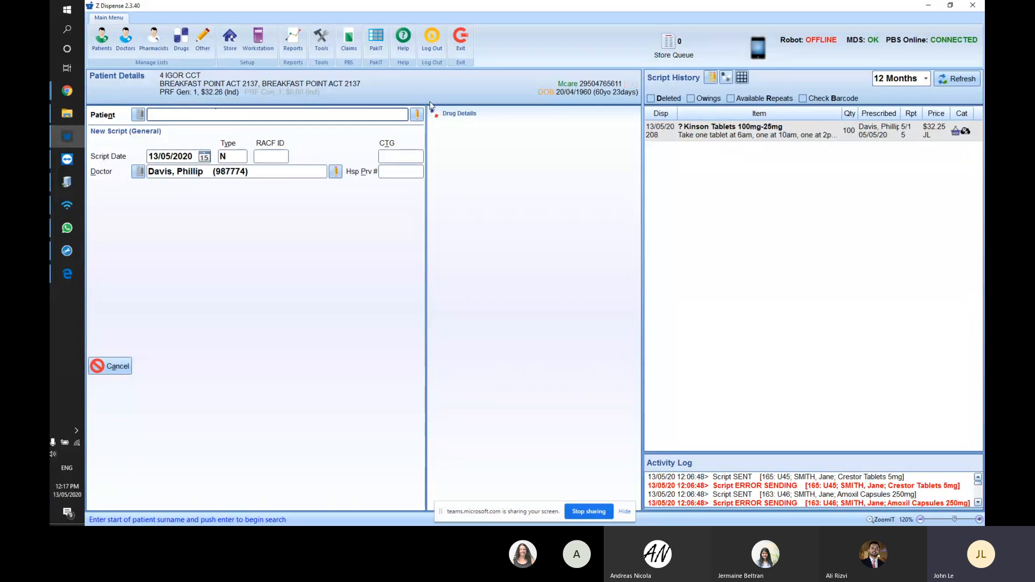
# - Load the patient found by surname search and set the script type to NO
pyautogui.write('smith')
pyautogui.press('Return')
pyautogui.press('Down')
pyautogui.press('Return')
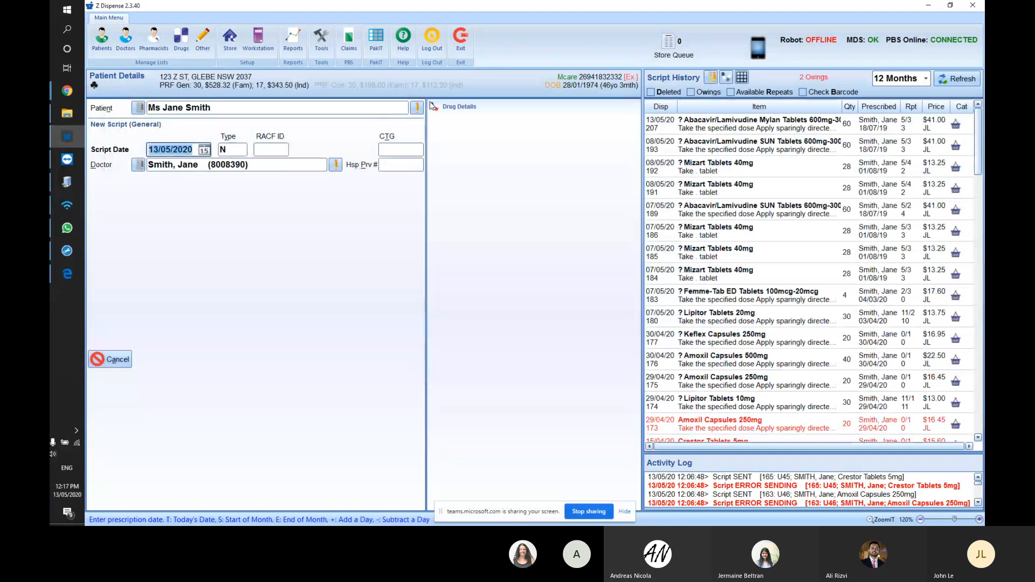
pyautogui.press('Tab')
pyautogui.write('NO')
pyautogui.press('Tab')
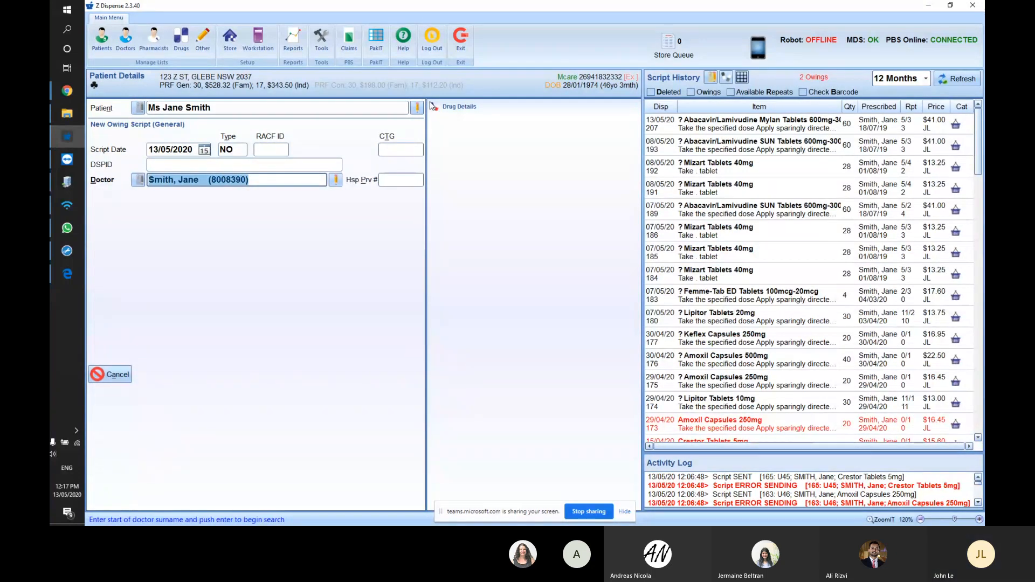
pyautogui.hotkey('shift', 'Tab')
pyautogui.hotkey('shift', 'Tab')
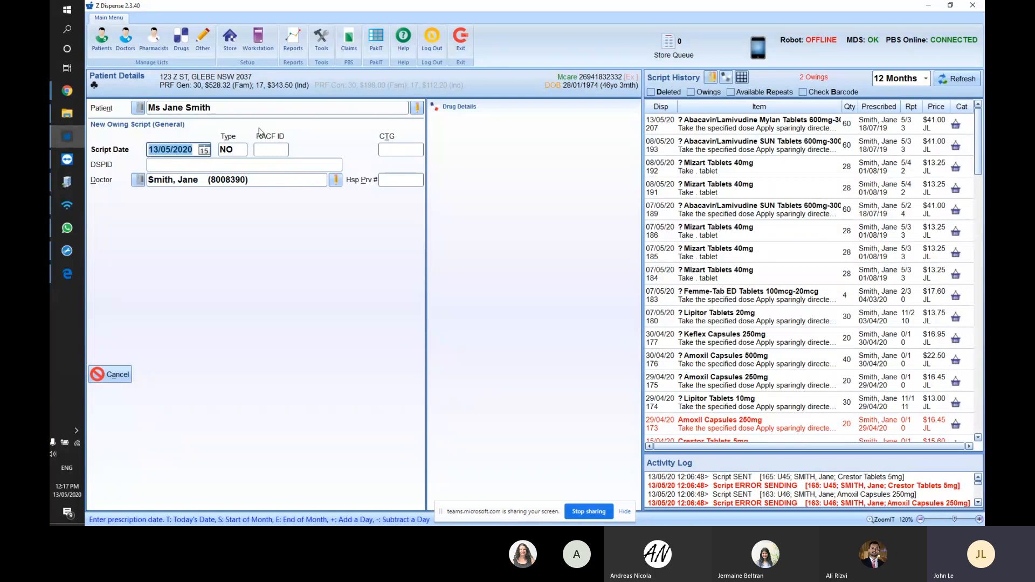
pyautogui.press('Tab')
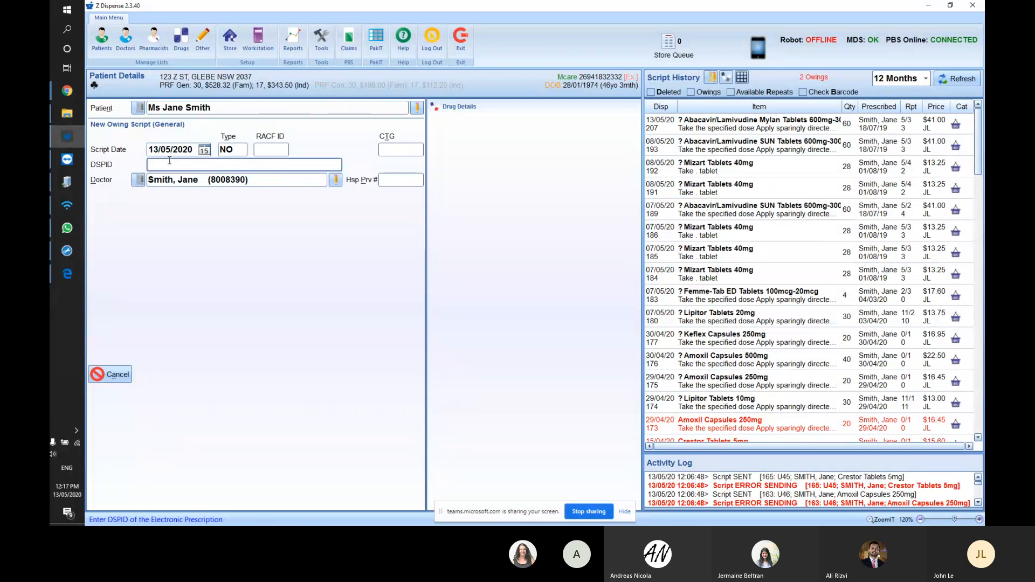
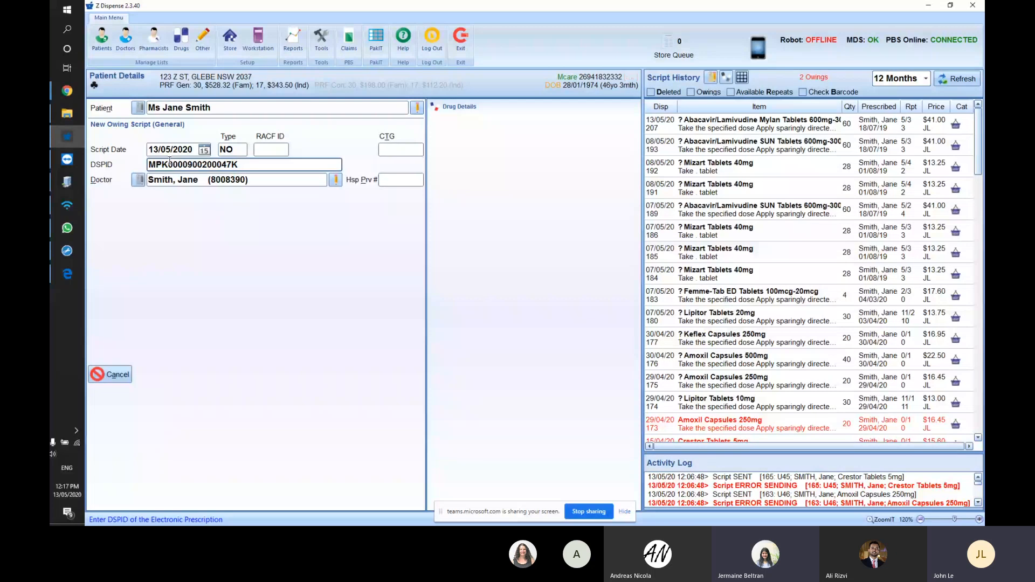
# - Scan the eScript DSPID barcode and enter amoxil as the drug
pyautogui.press('Escape')
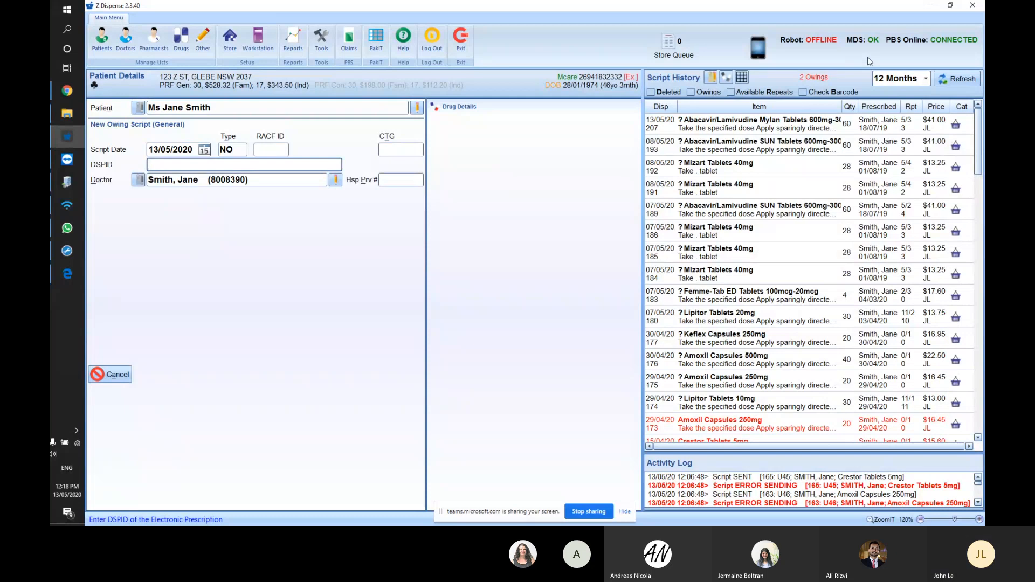
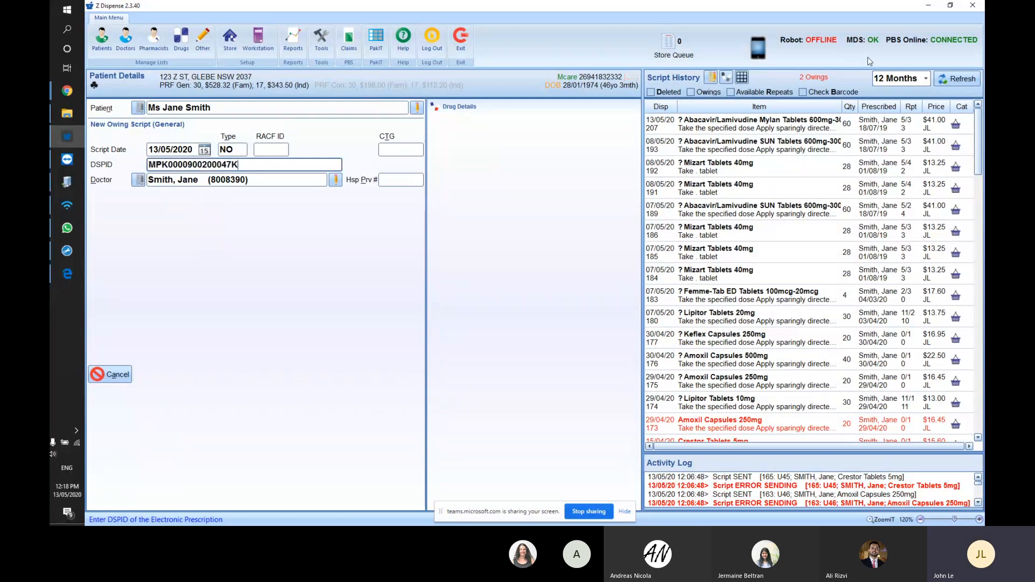
pyautogui.press('Return')
pyautogui.press('Return')
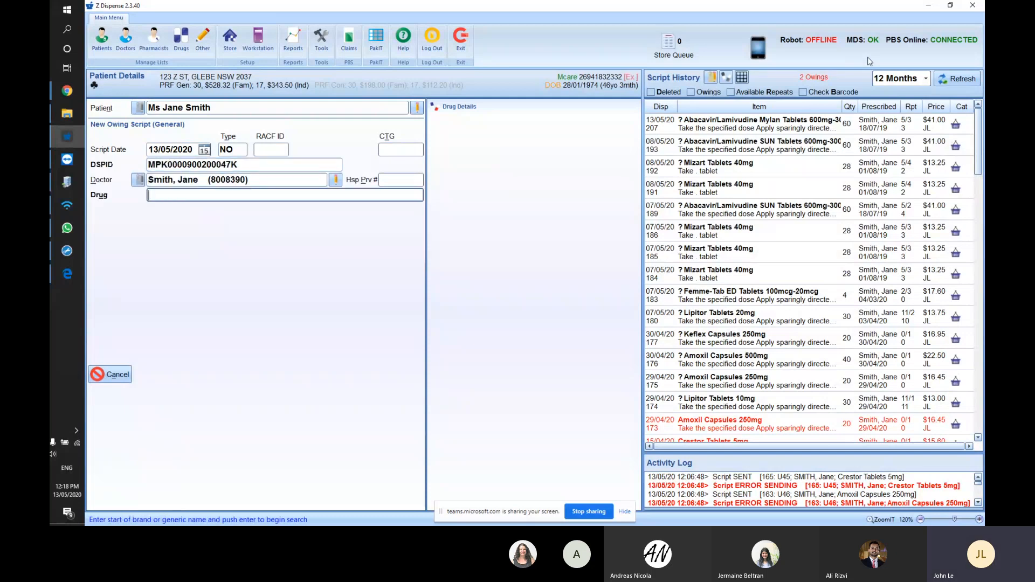
pyautogui.write('amoxil')
# - Choose Amoxil Capsules 250mg from Drug Selection and dismiss the barcode mark-off prompt
pyautogui.press('Return')
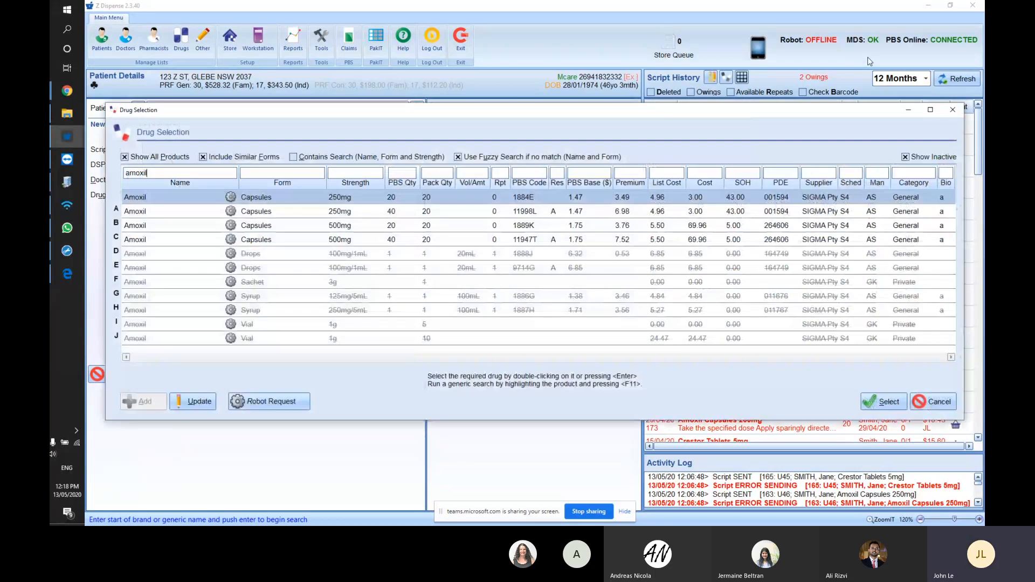
pyautogui.press('Return')
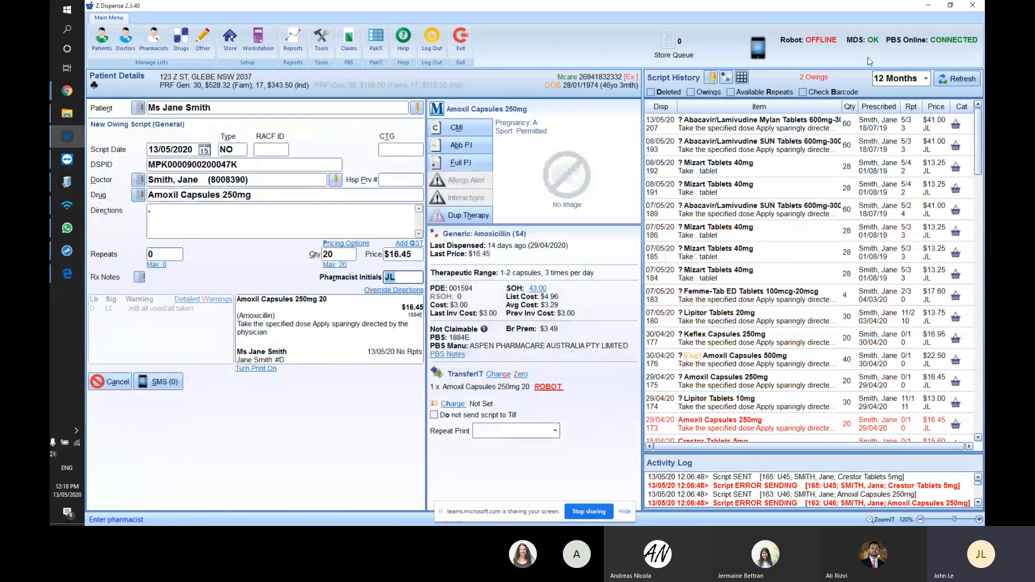
pyautogui.press('Return')
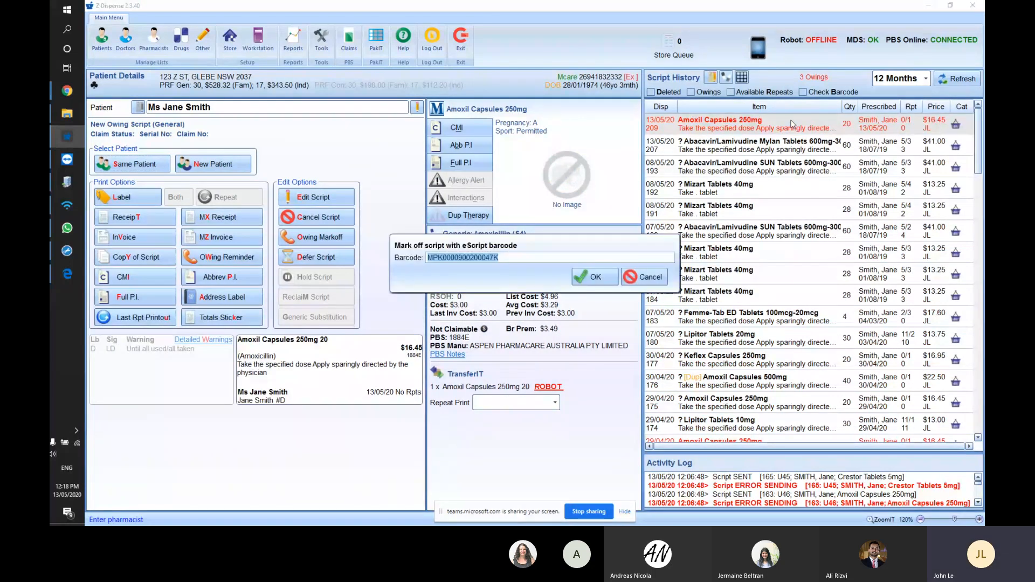
pyautogui.press('Return')
# - Attempt to mark off the new Amoxil owing script, then close the mark-off prompt
pyautogui.rightClick(792, 124)
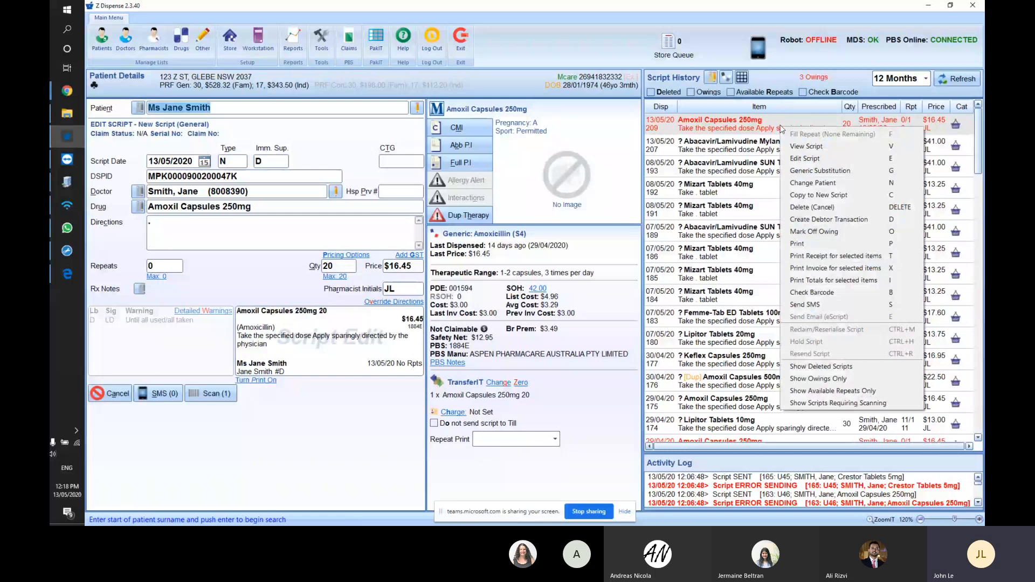
pyautogui.click(828, 236)
pyautogui.click(627, 283)
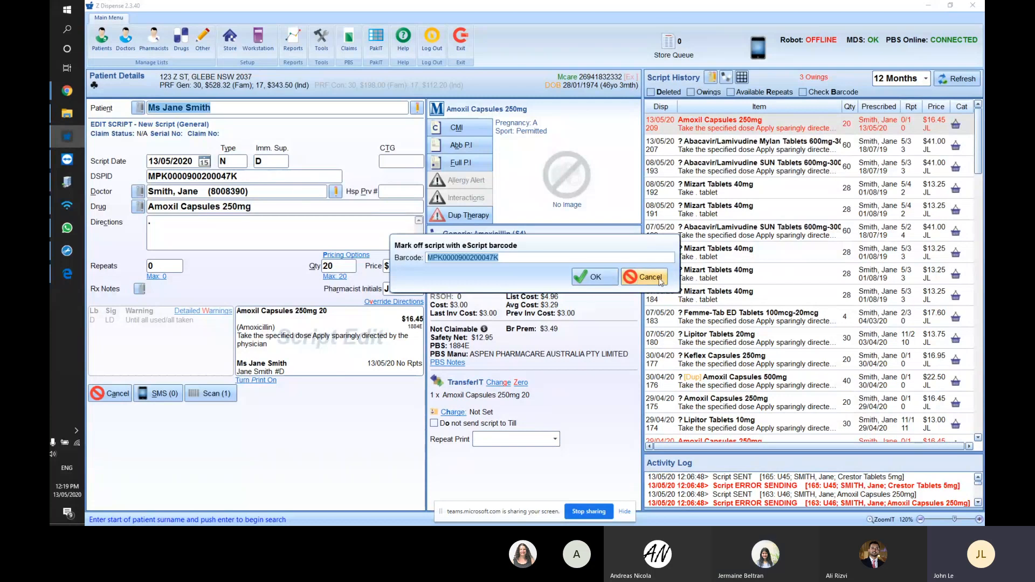
pyautogui.press('Return')
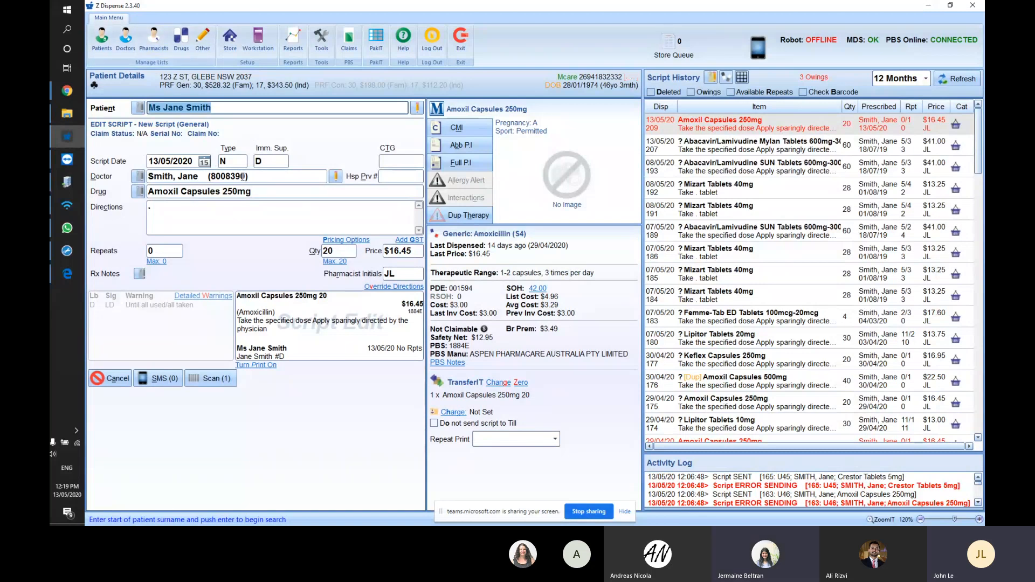
pyautogui.rightClick(731, 131)
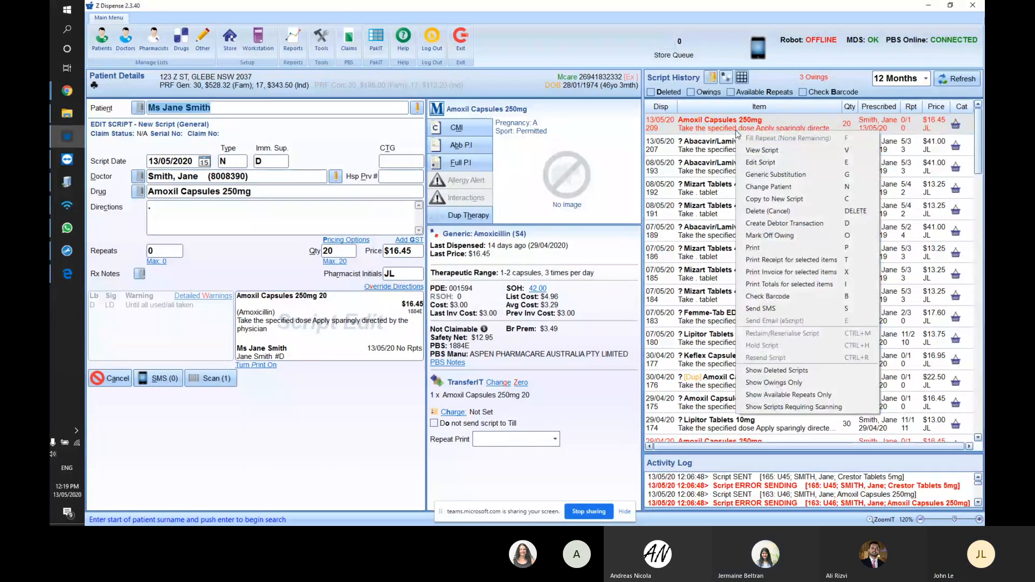
pyautogui.click(770, 236)
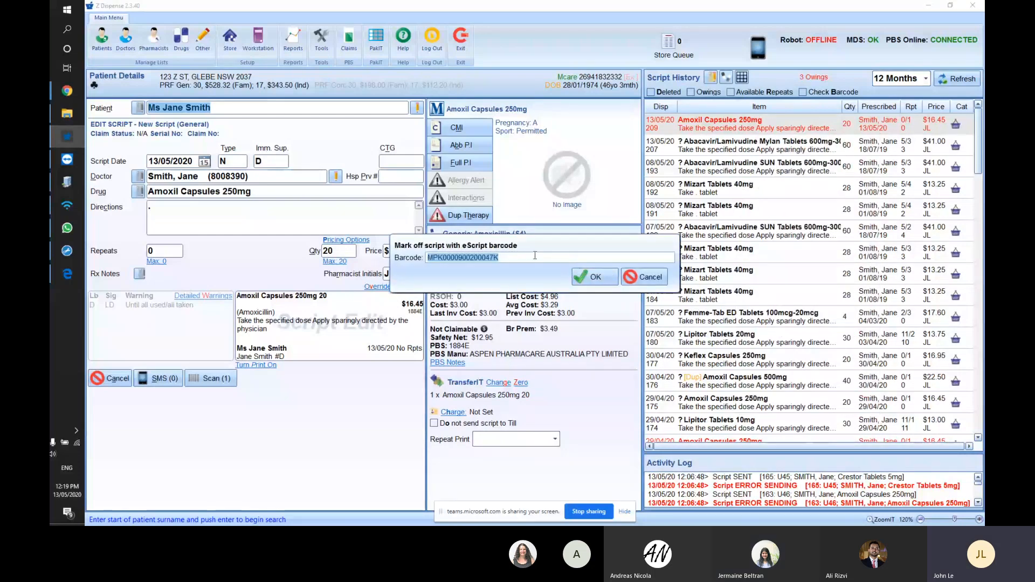
pyautogui.click(591, 277)
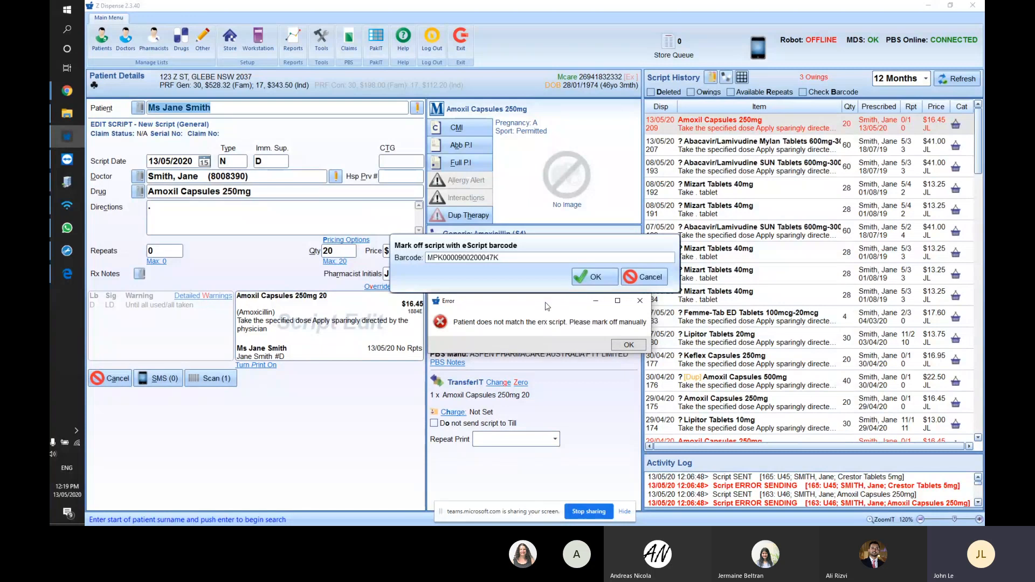
pyautogui.moveTo(546, 306); pyautogui.dragTo(544, 279)
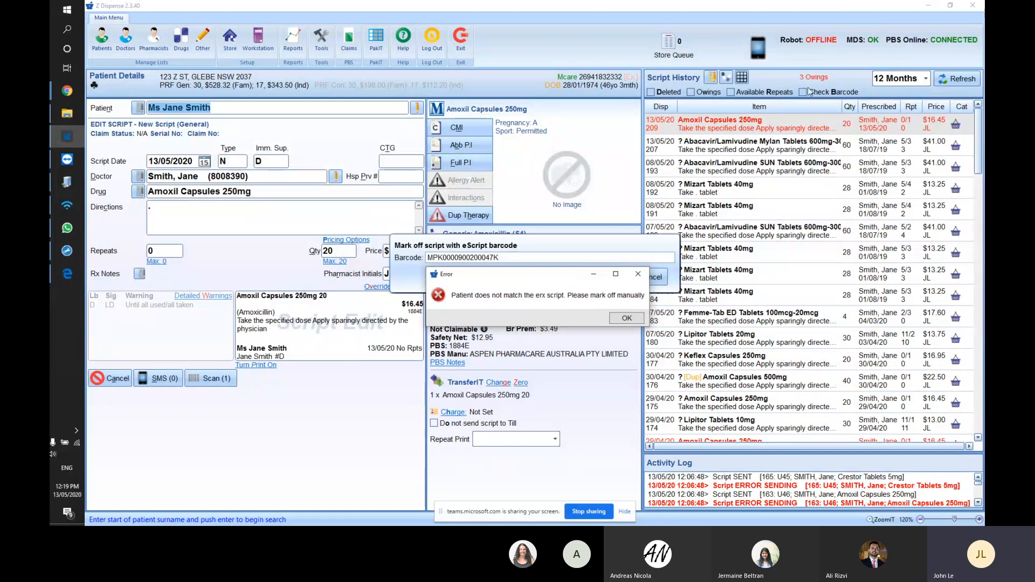
pyautogui.click(638, 276)
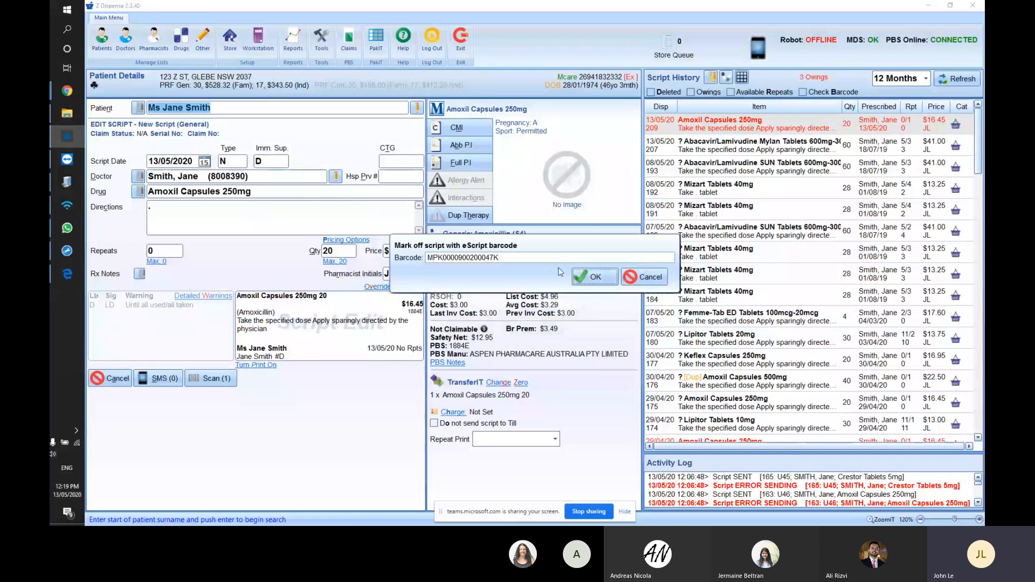
pyautogui.click(664, 278)
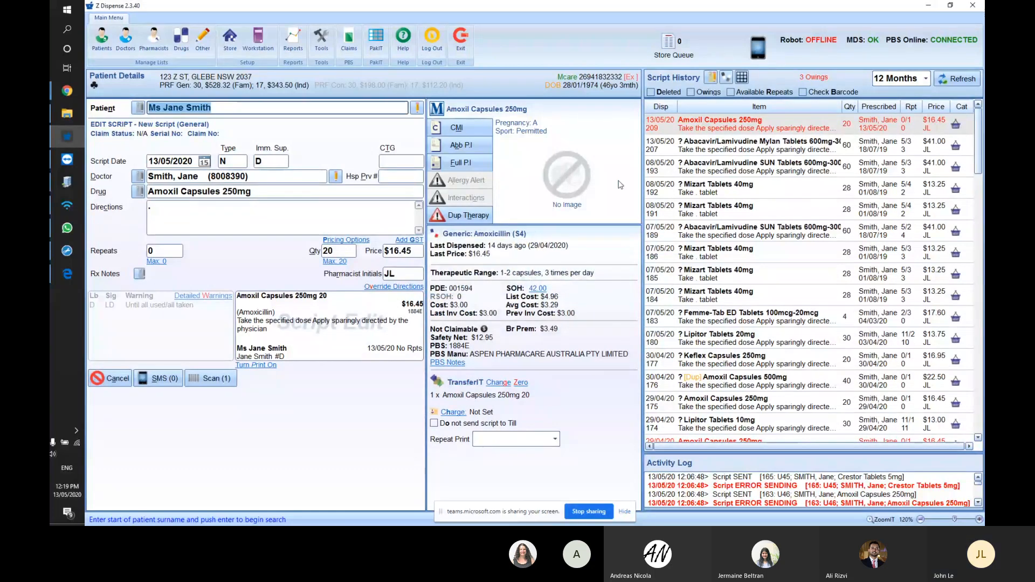
pyautogui.click(768, 131)
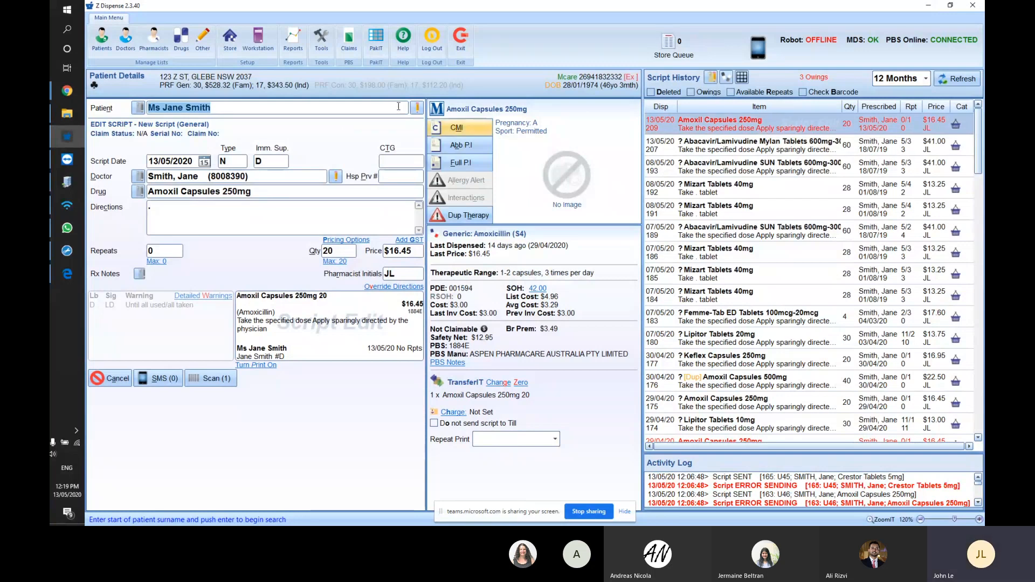
pyautogui.click(199, 43)
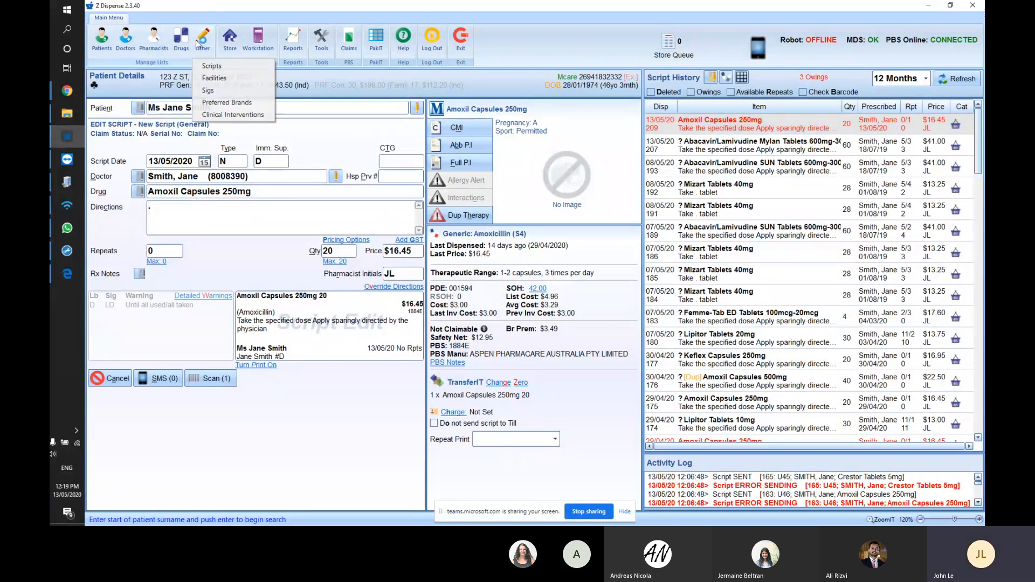
pyautogui.click(210, 66)
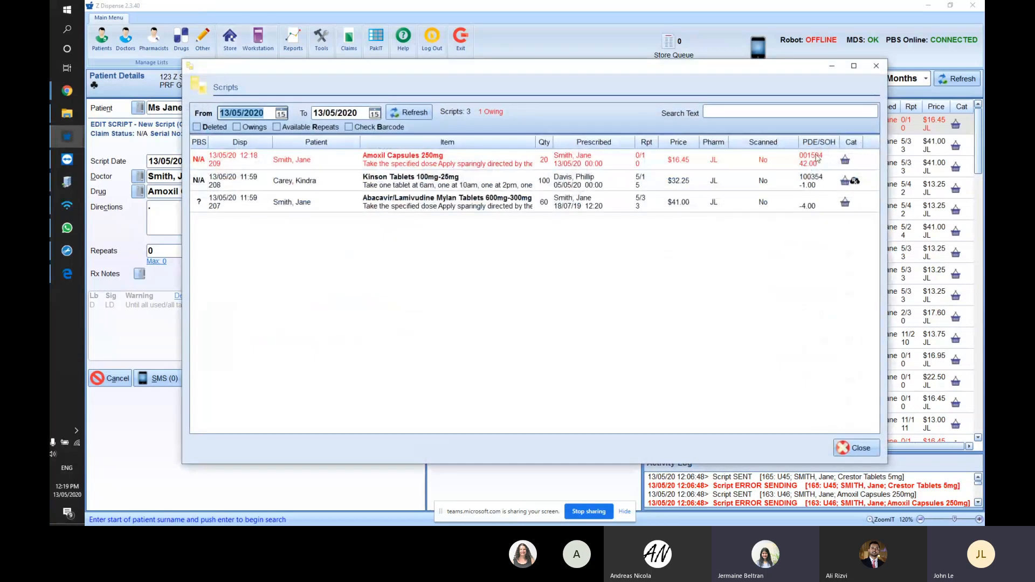
pyautogui.click(491, 177)
pyautogui.doubleClick(491, 162)
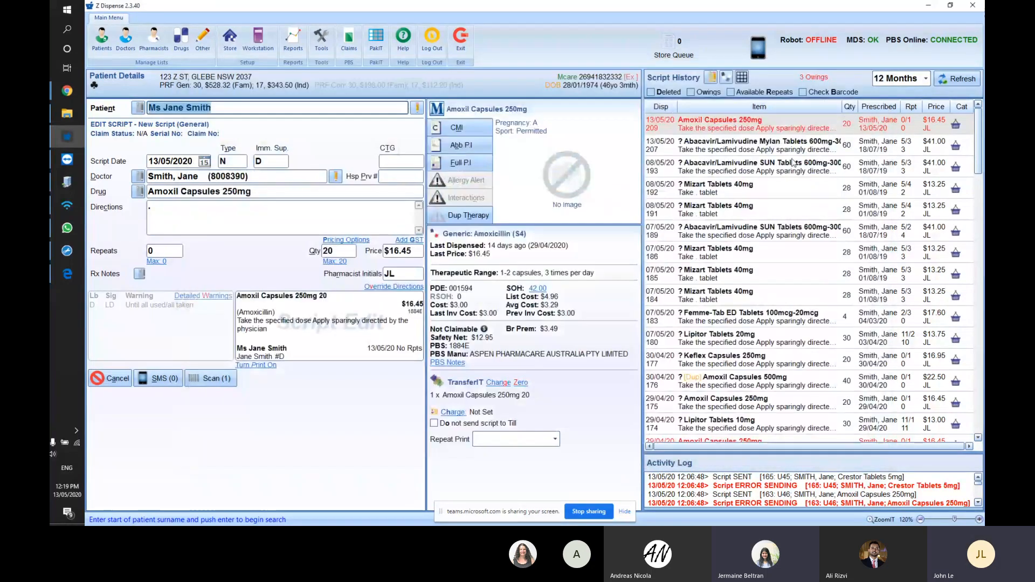
pyautogui.click(738, 132)
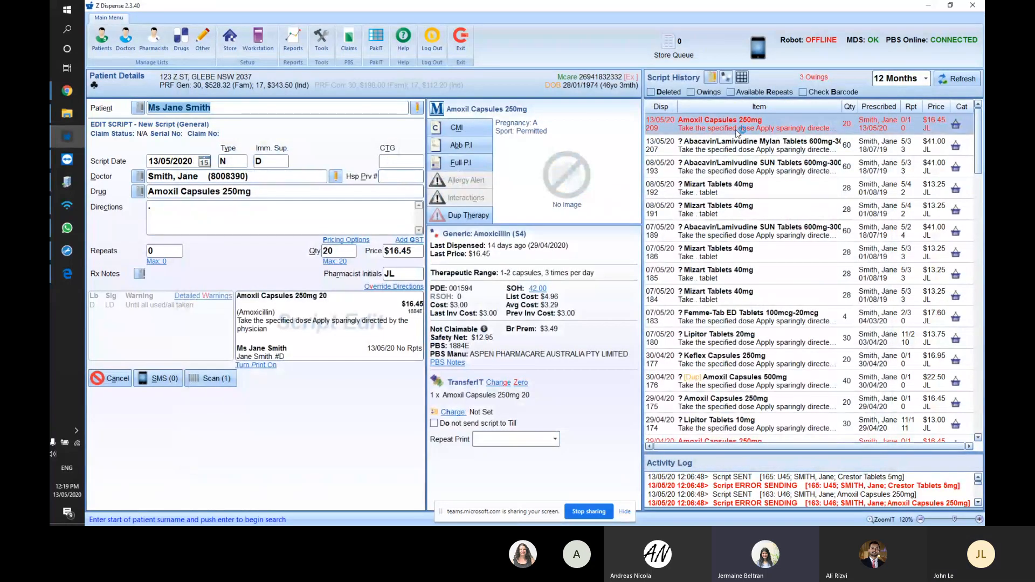